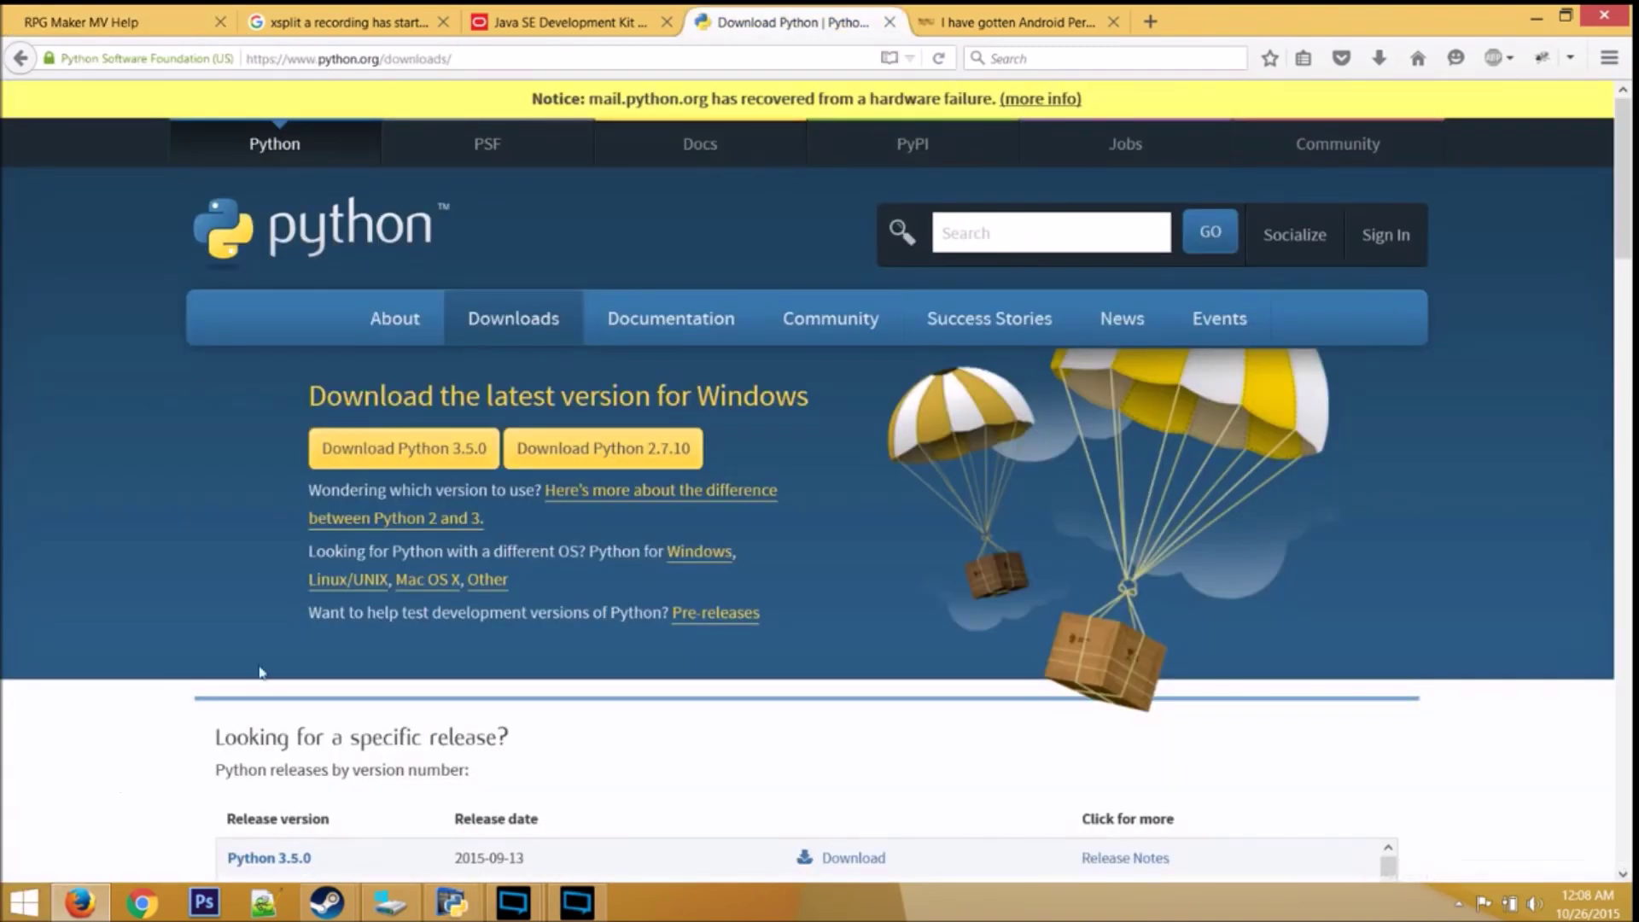
Step: Save the Python 3.5.0 installer in Firefox and locate python-3.5.0.exe in the Downloads folder
left_click(397, 452)
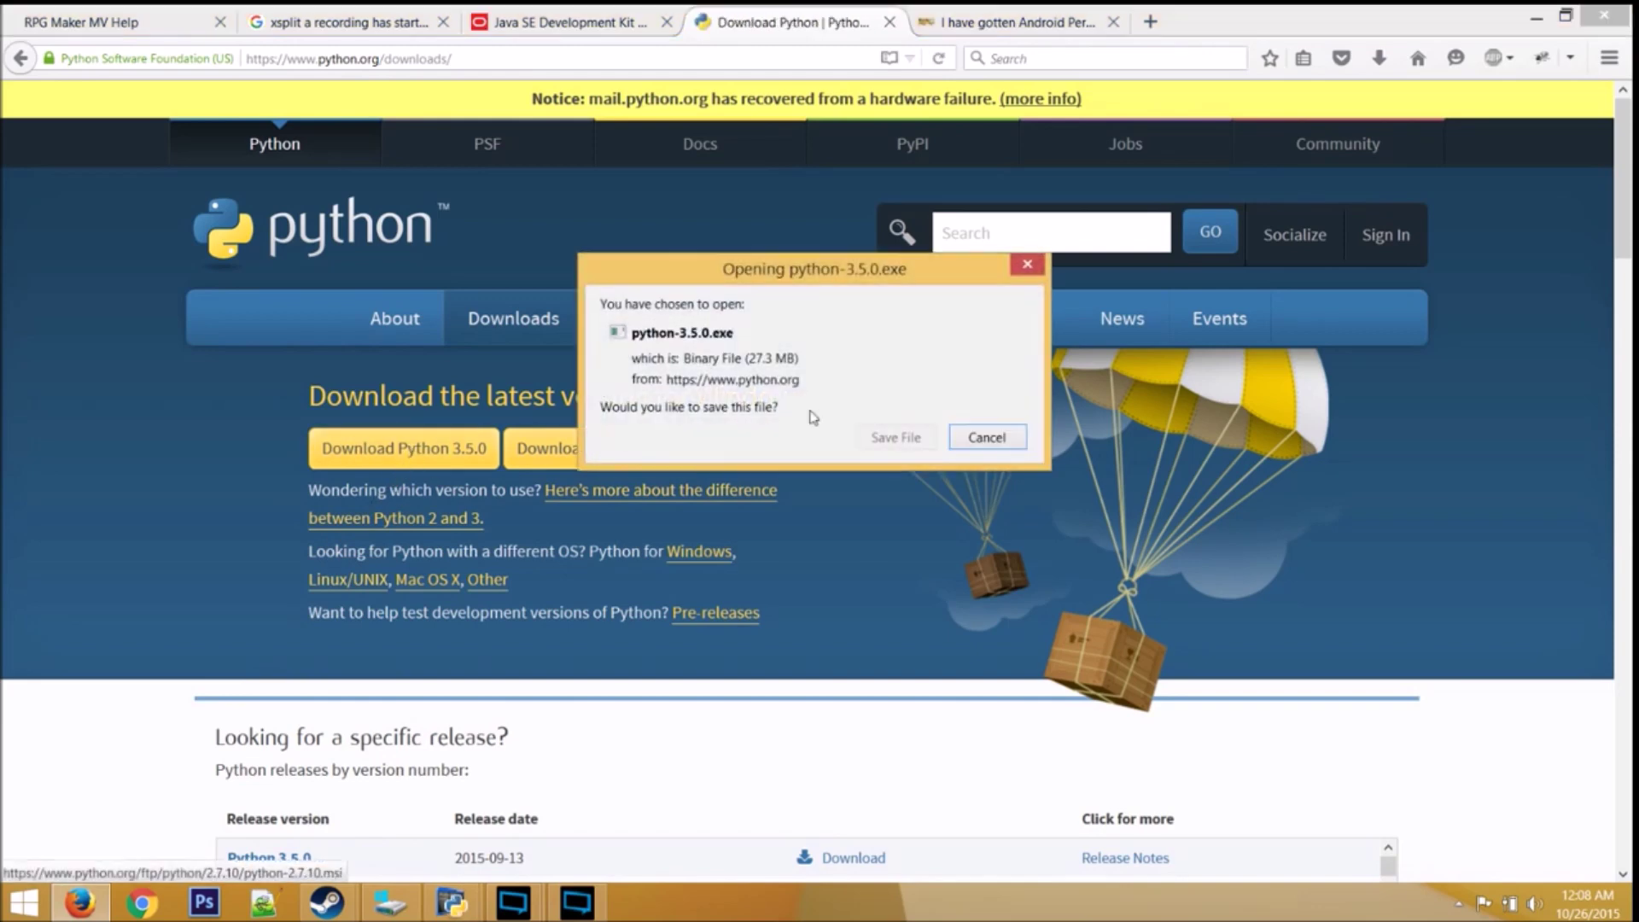
left_click(895, 437)
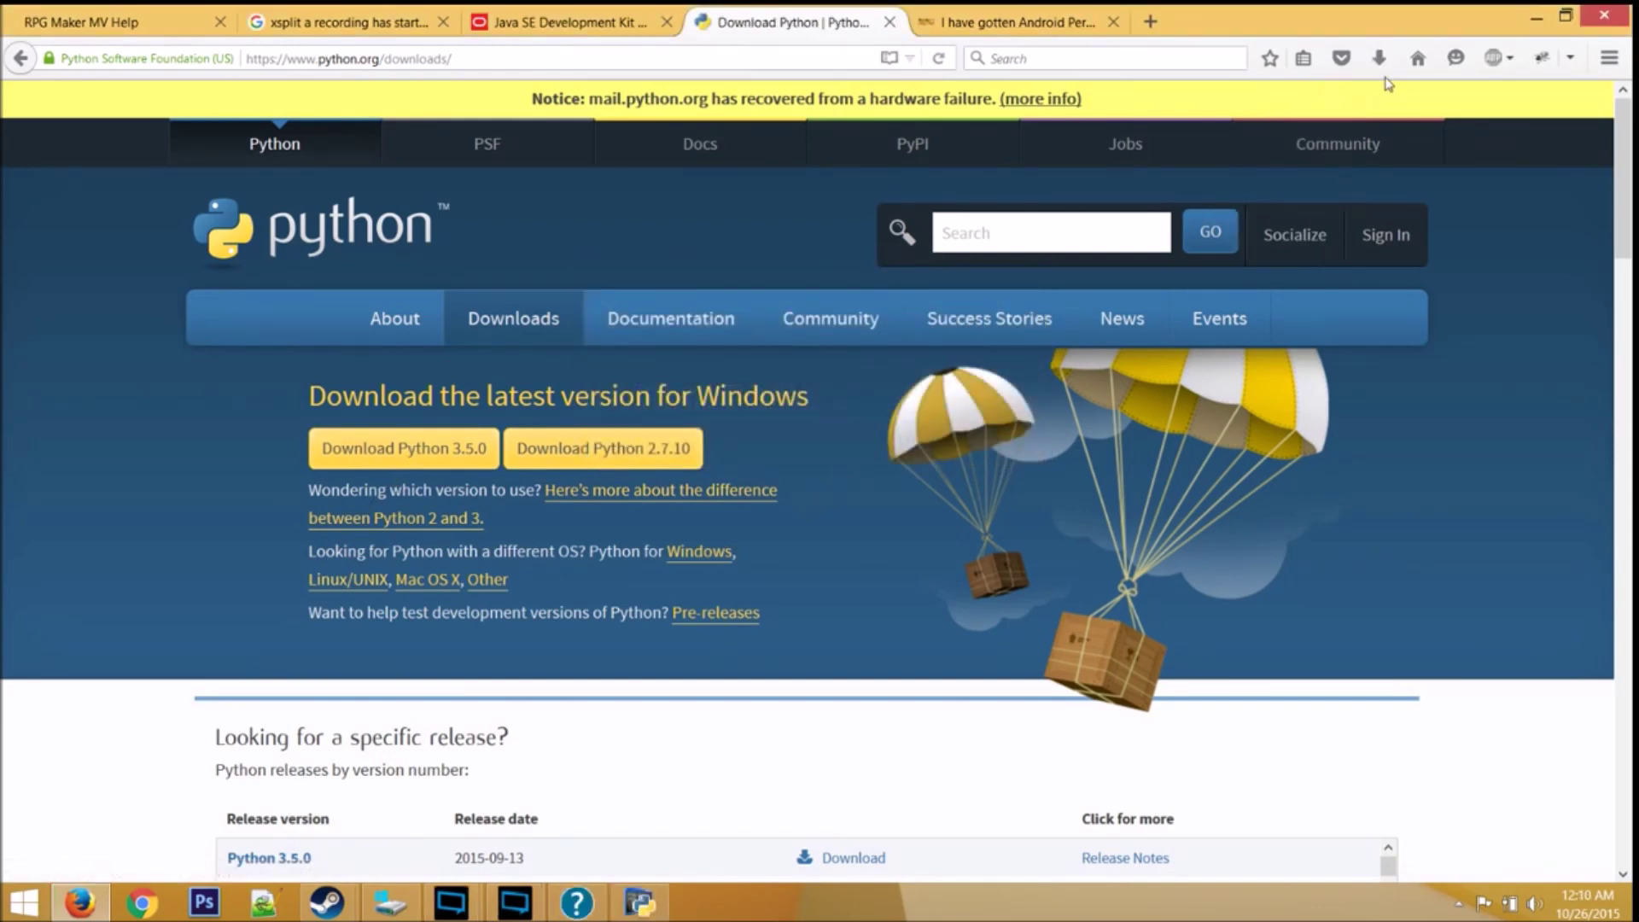
left_click(1380, 61)
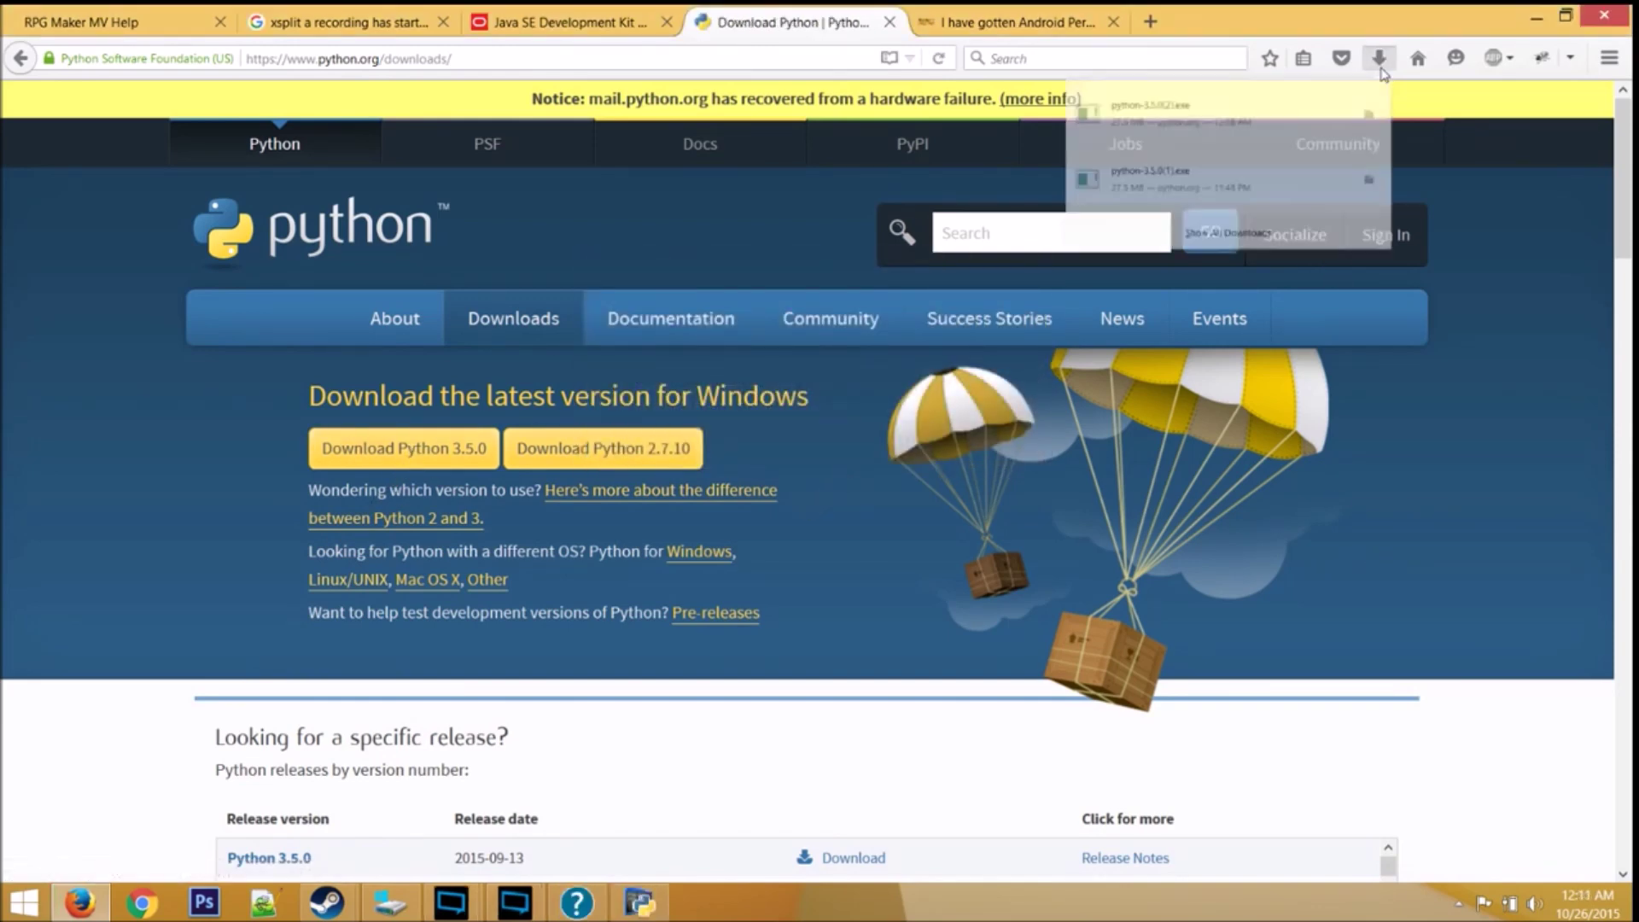
left_click(1363, 128)
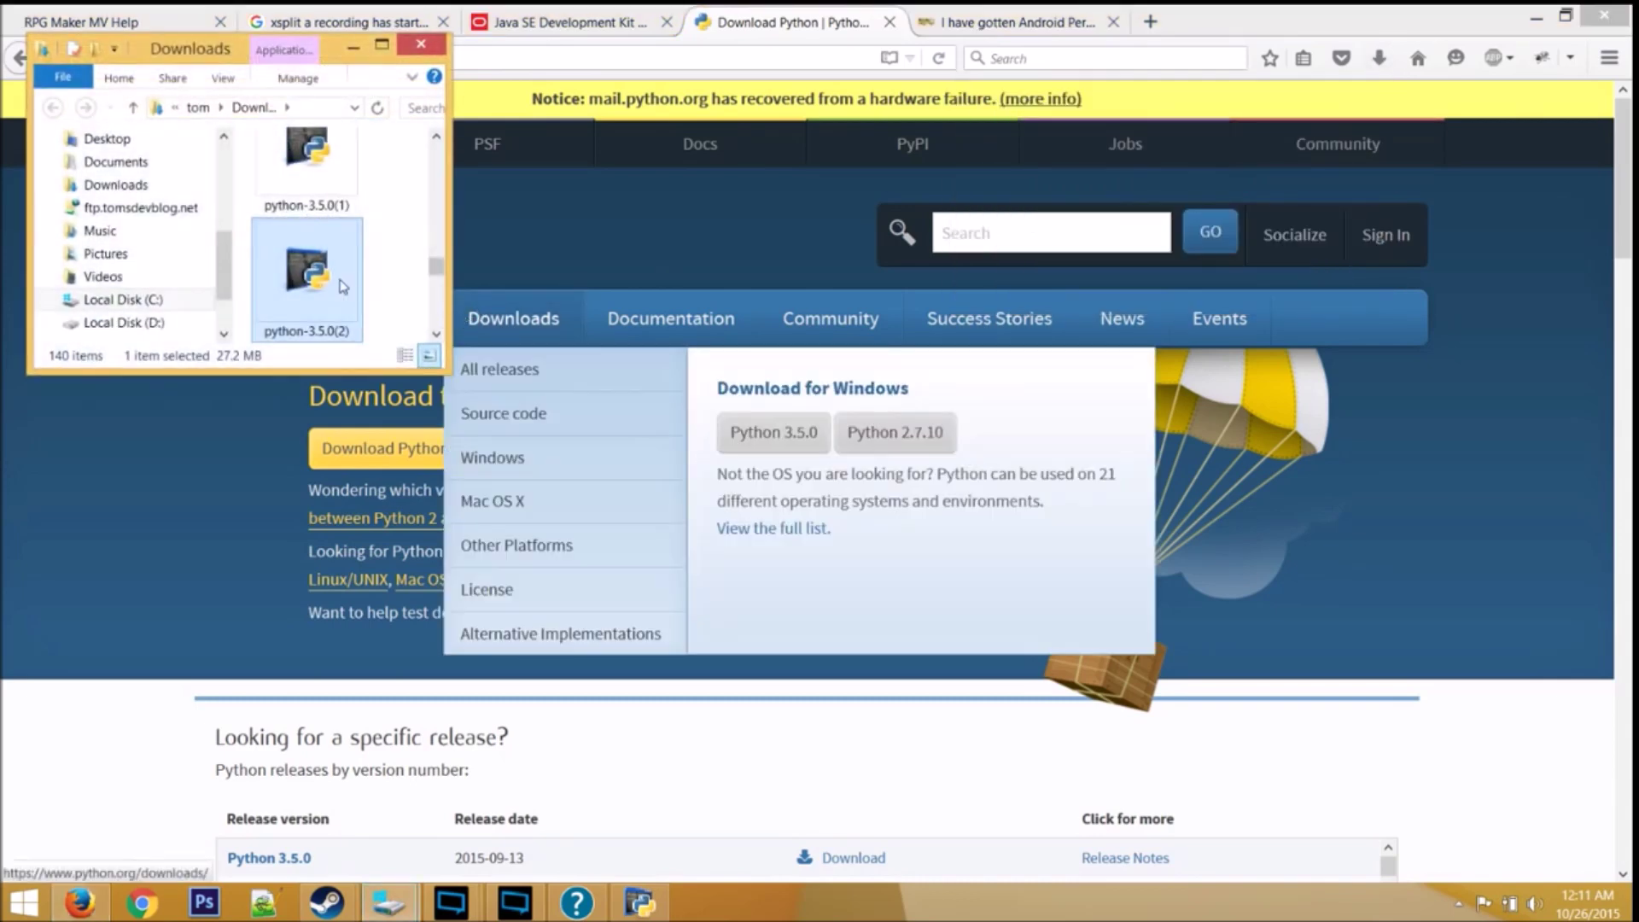
right_click(342, 286)
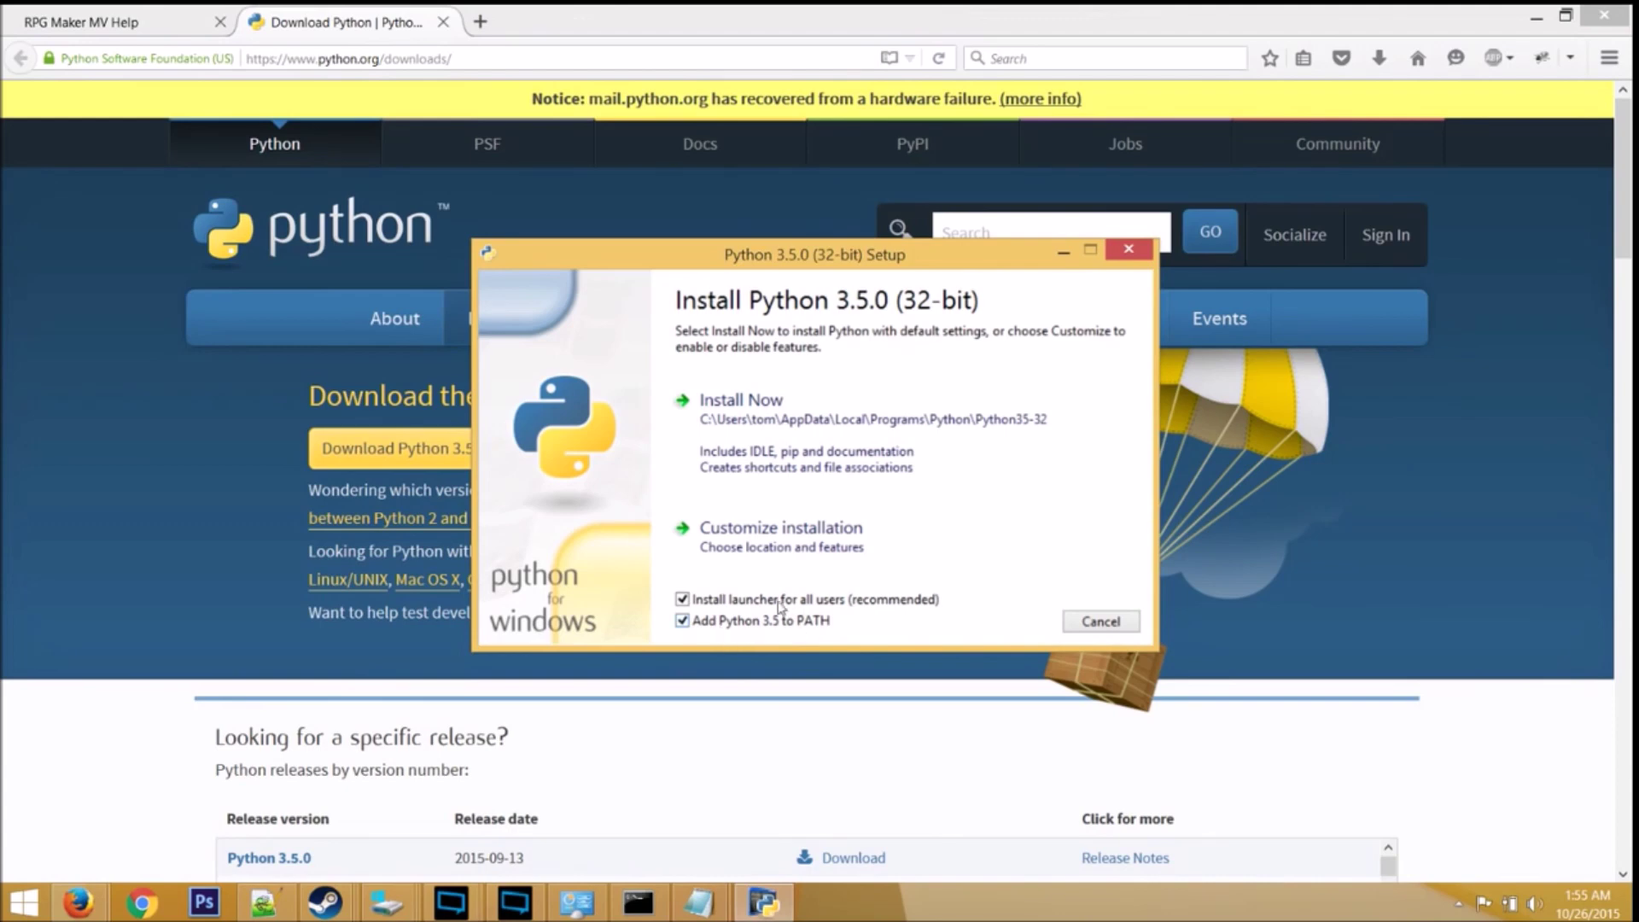
Step: Run a customized Python 3.5.0 installation into C:\Python
left_click(791, 565)
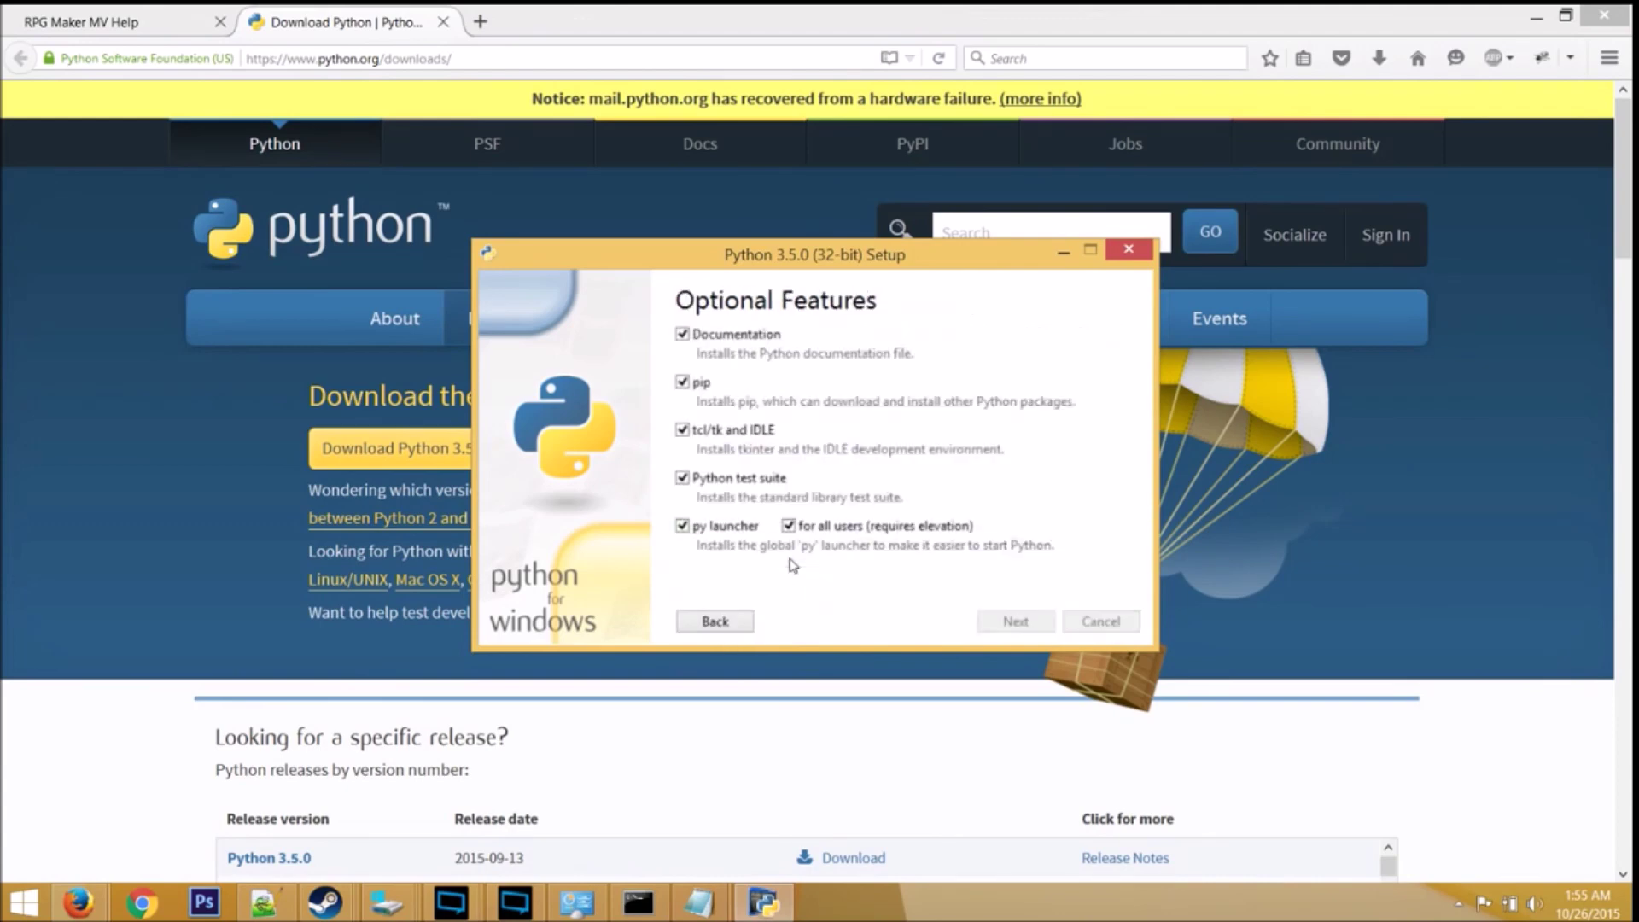
left_click(1011, 621)
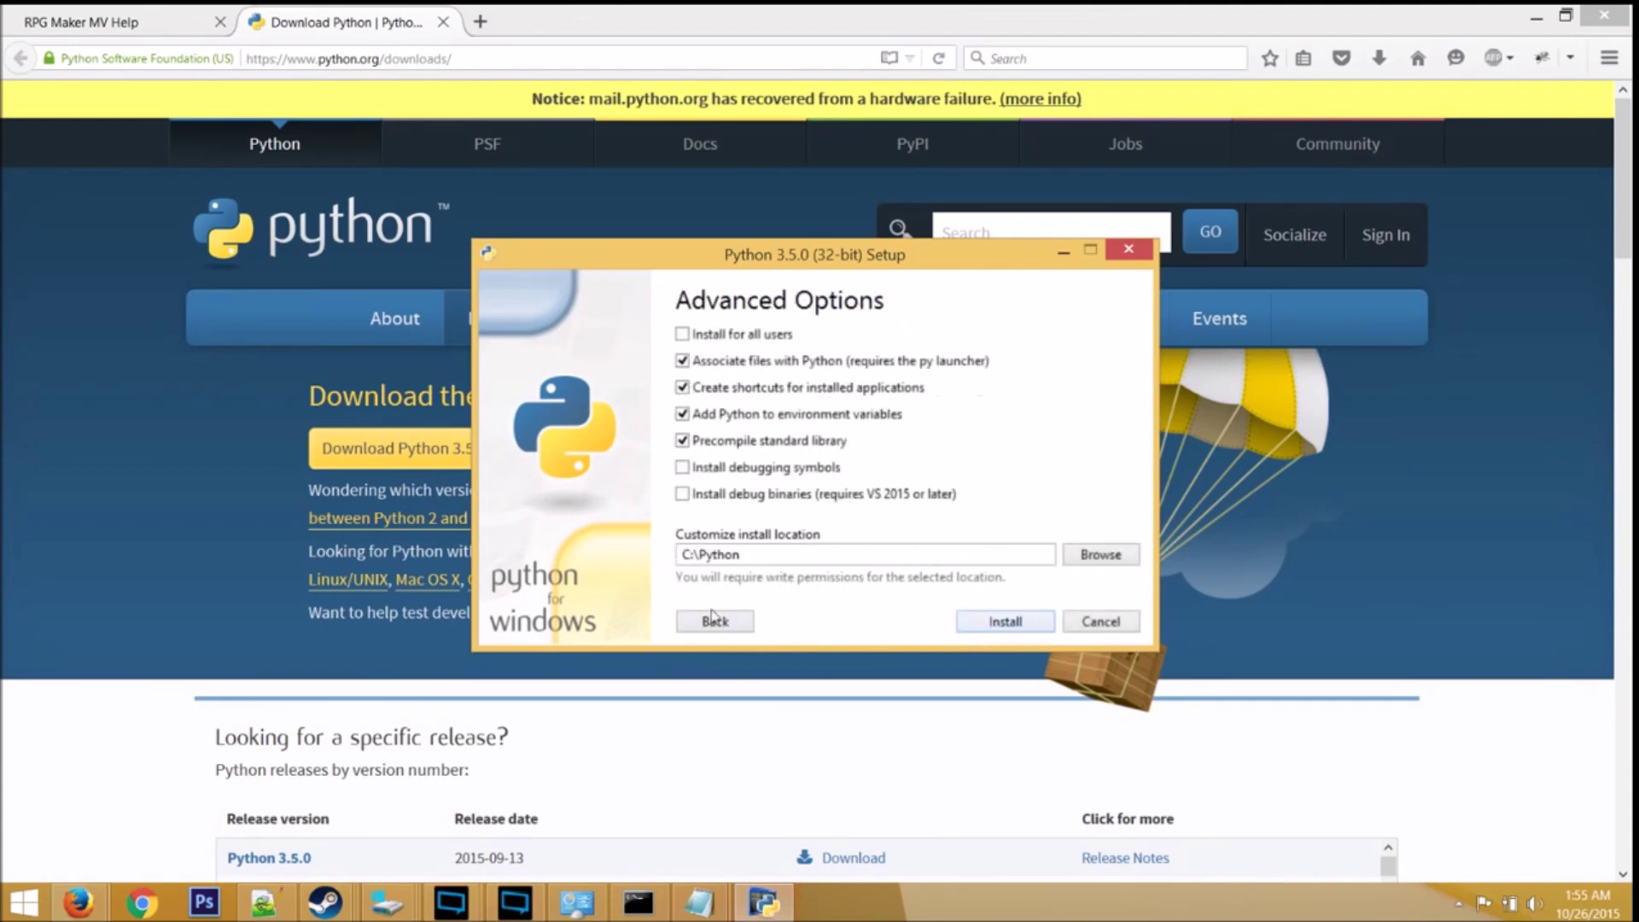
left_click_drag(760, 558, 623, 557)
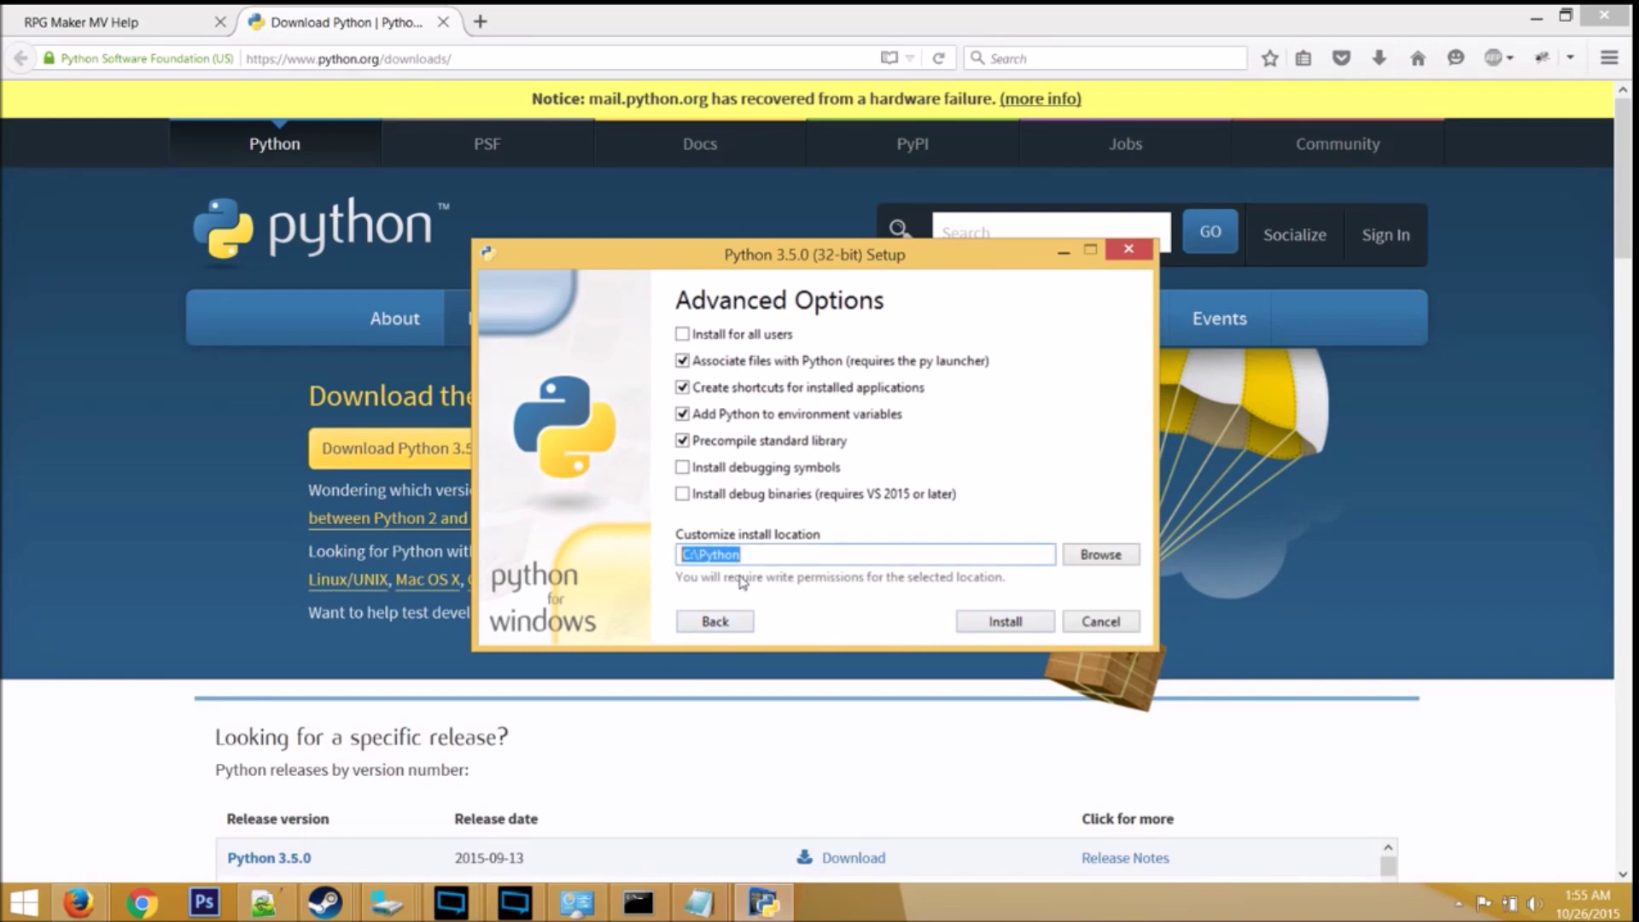
left_click(984, 623)
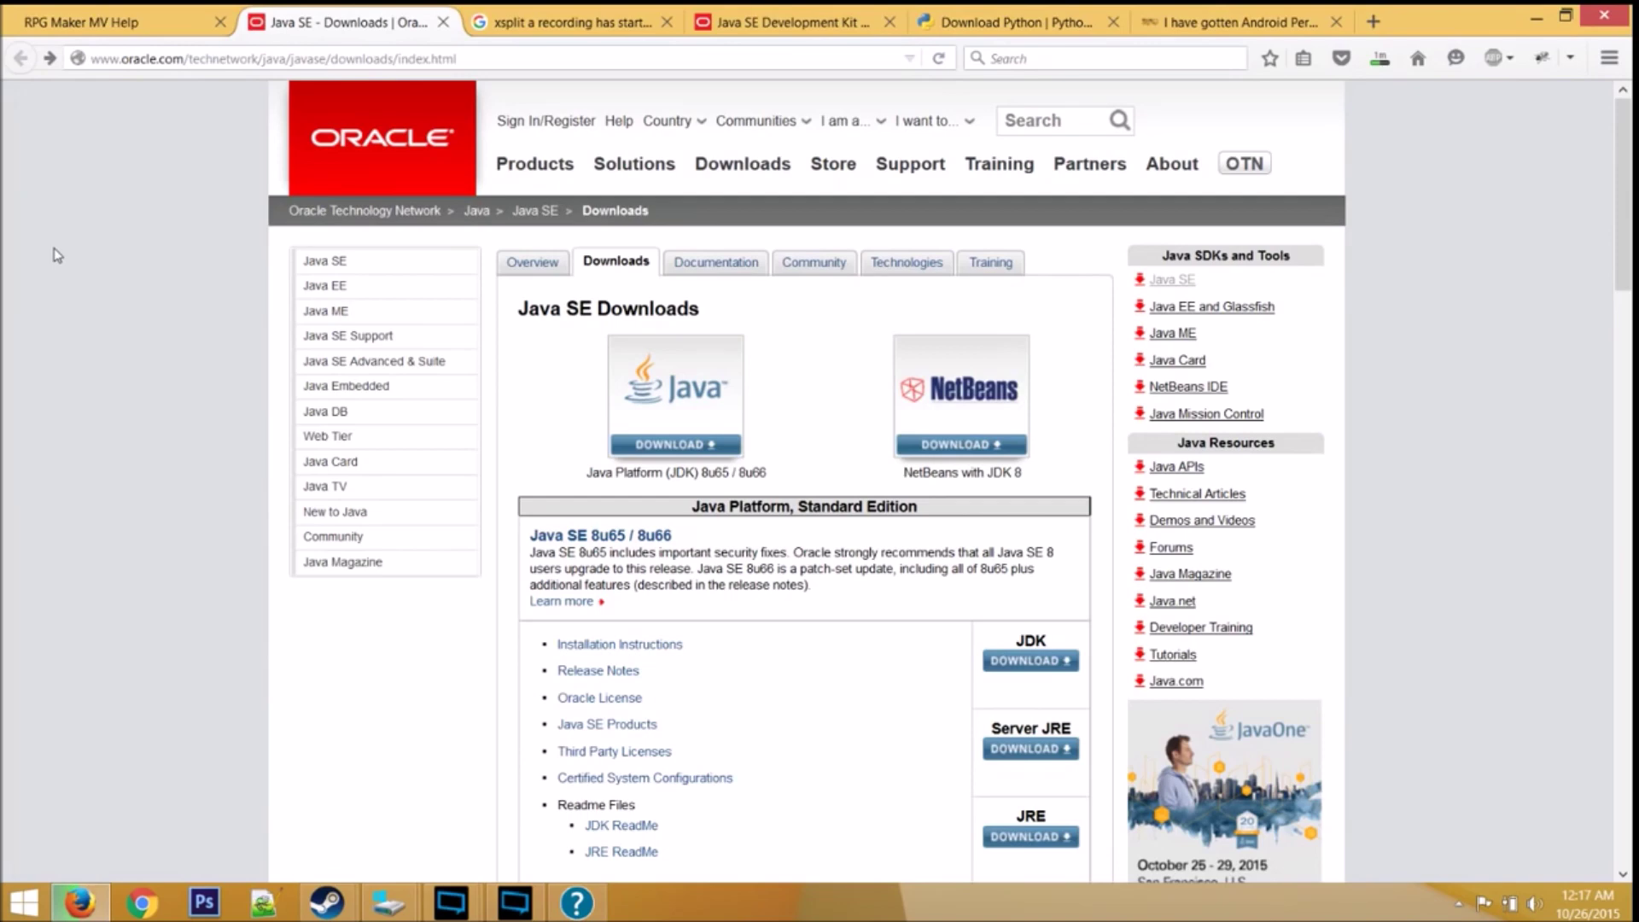
Step: Accept the JDK 8u65 license, download the Windows JDK, then download apache-ant-1.9.6-bin.zip
left_click(1031, 660)
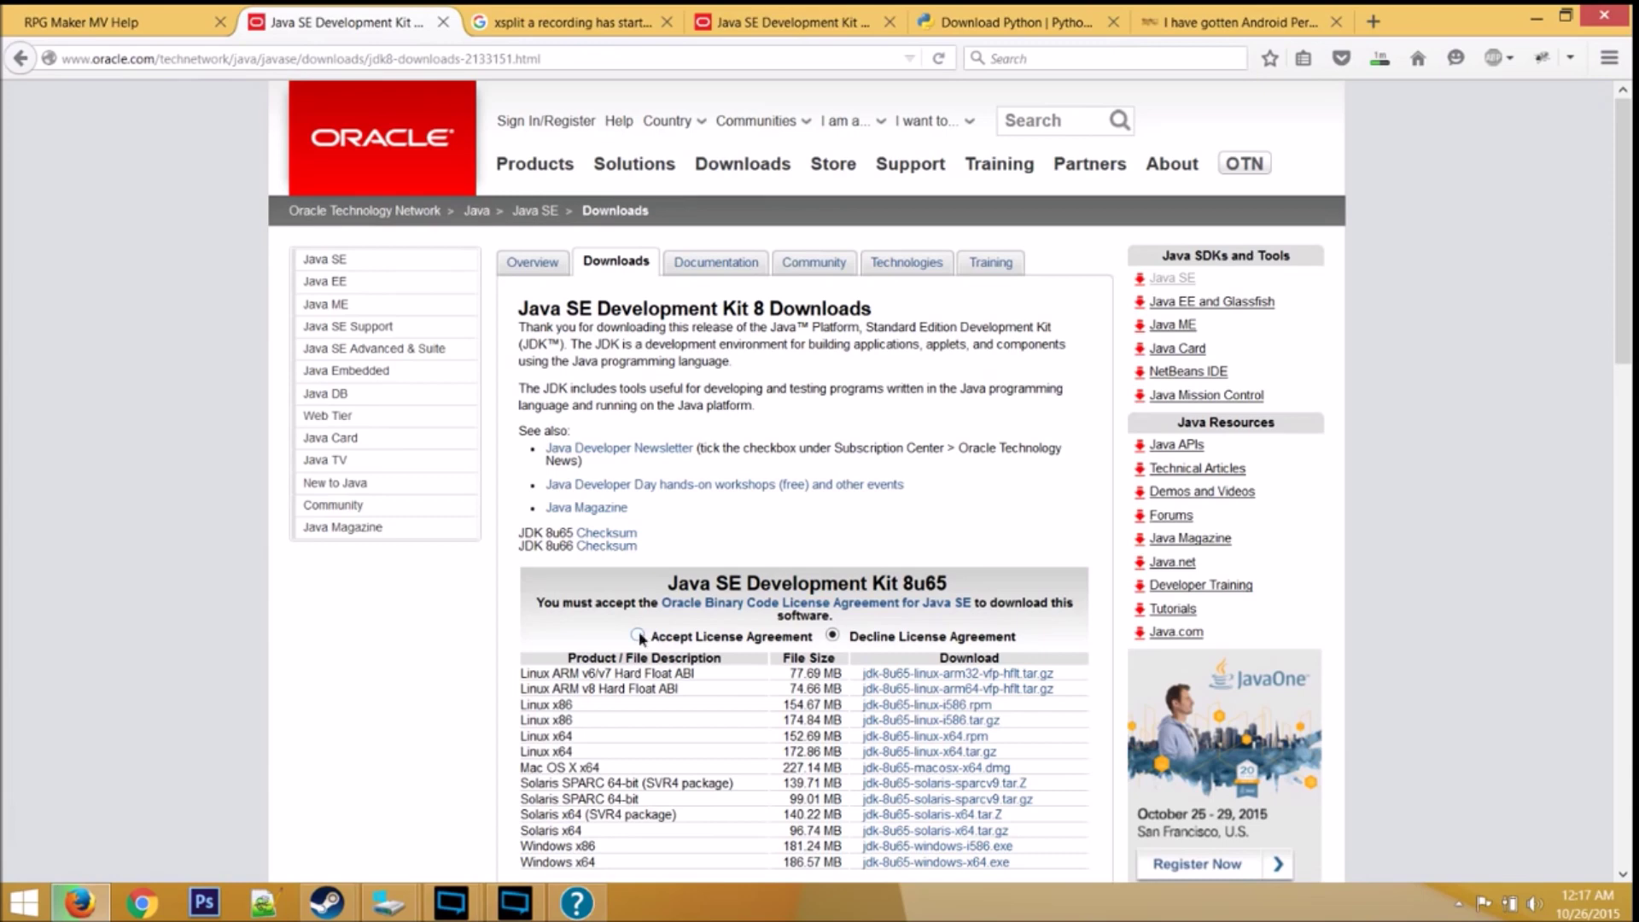
left_click(638, 637)
scroll(641, 638, "down", 3)
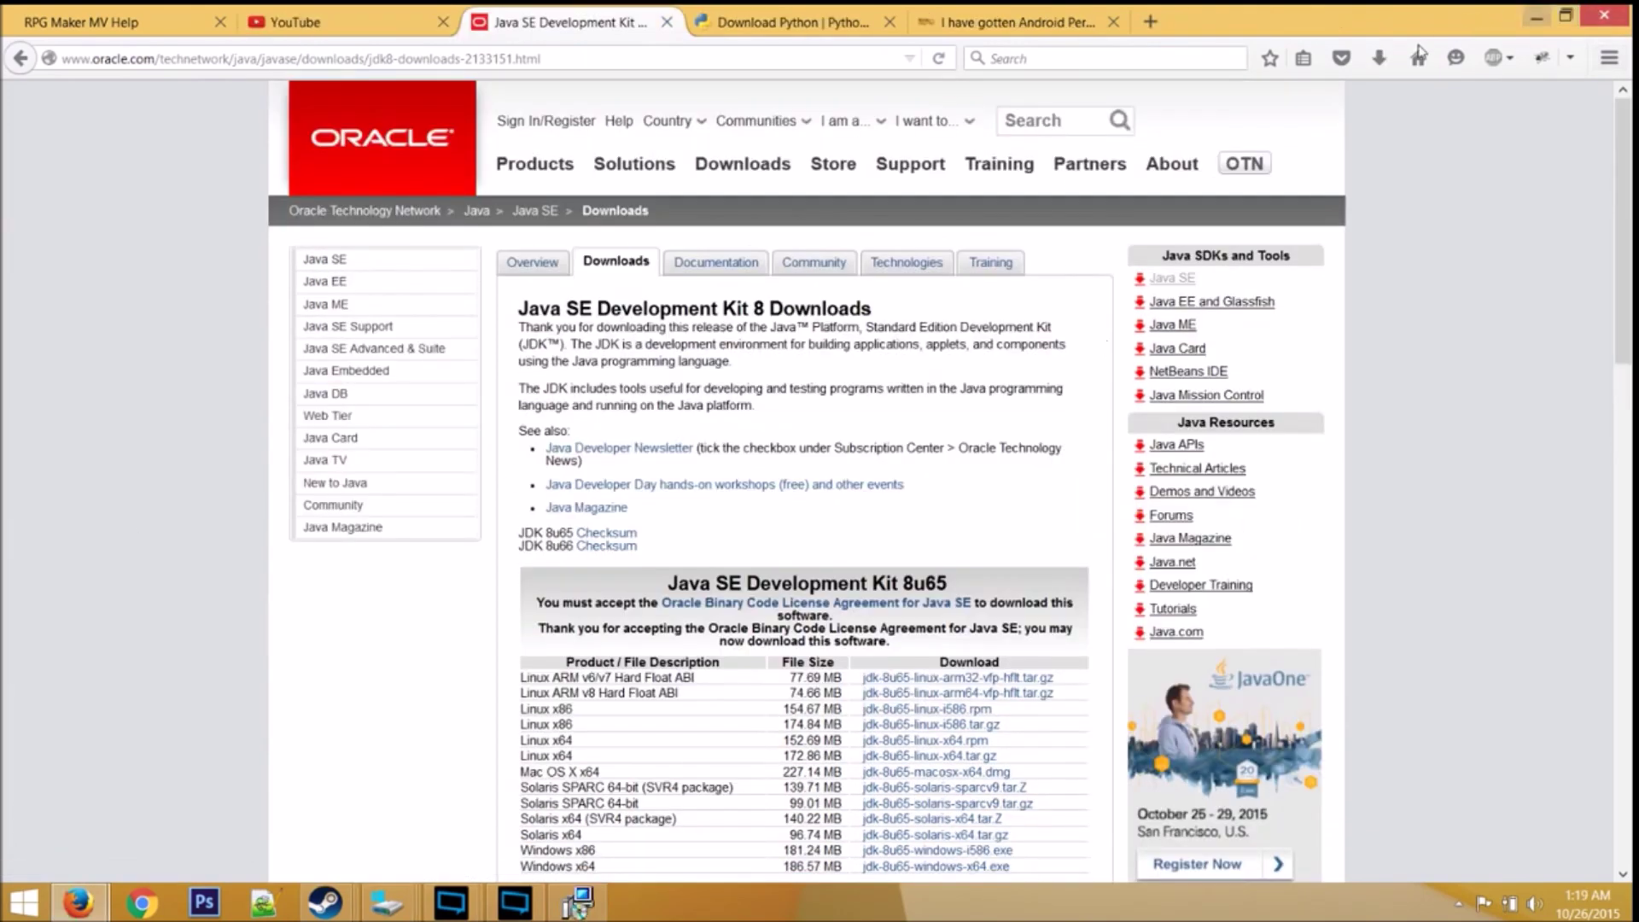
left_click(1379, 57)
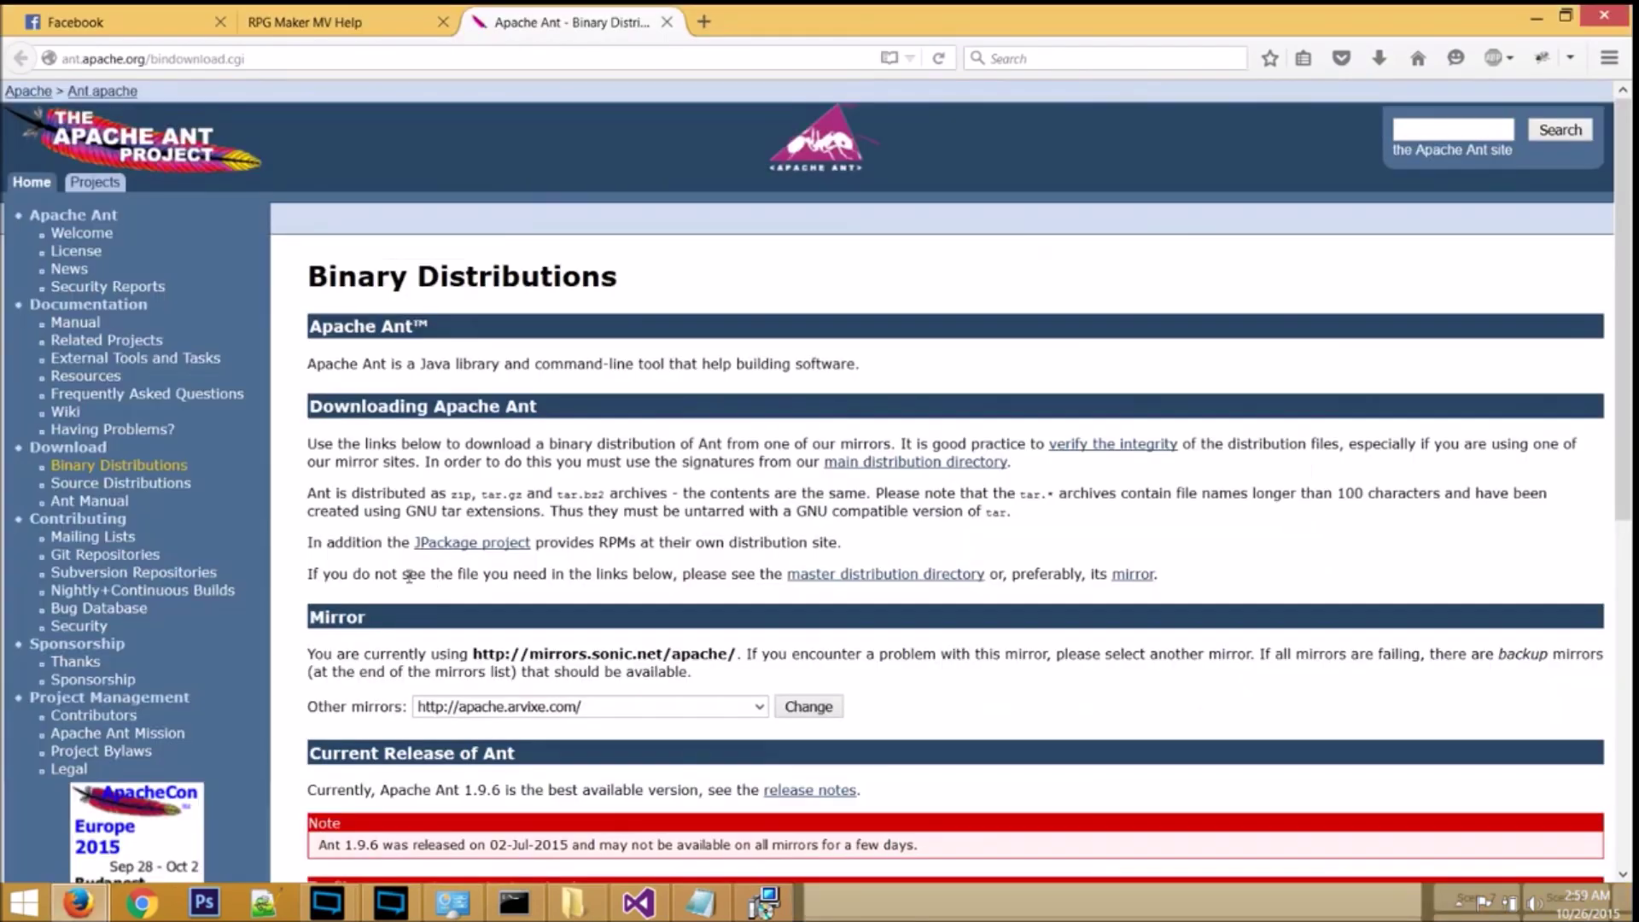
scroll(425, 564, "down", 4)
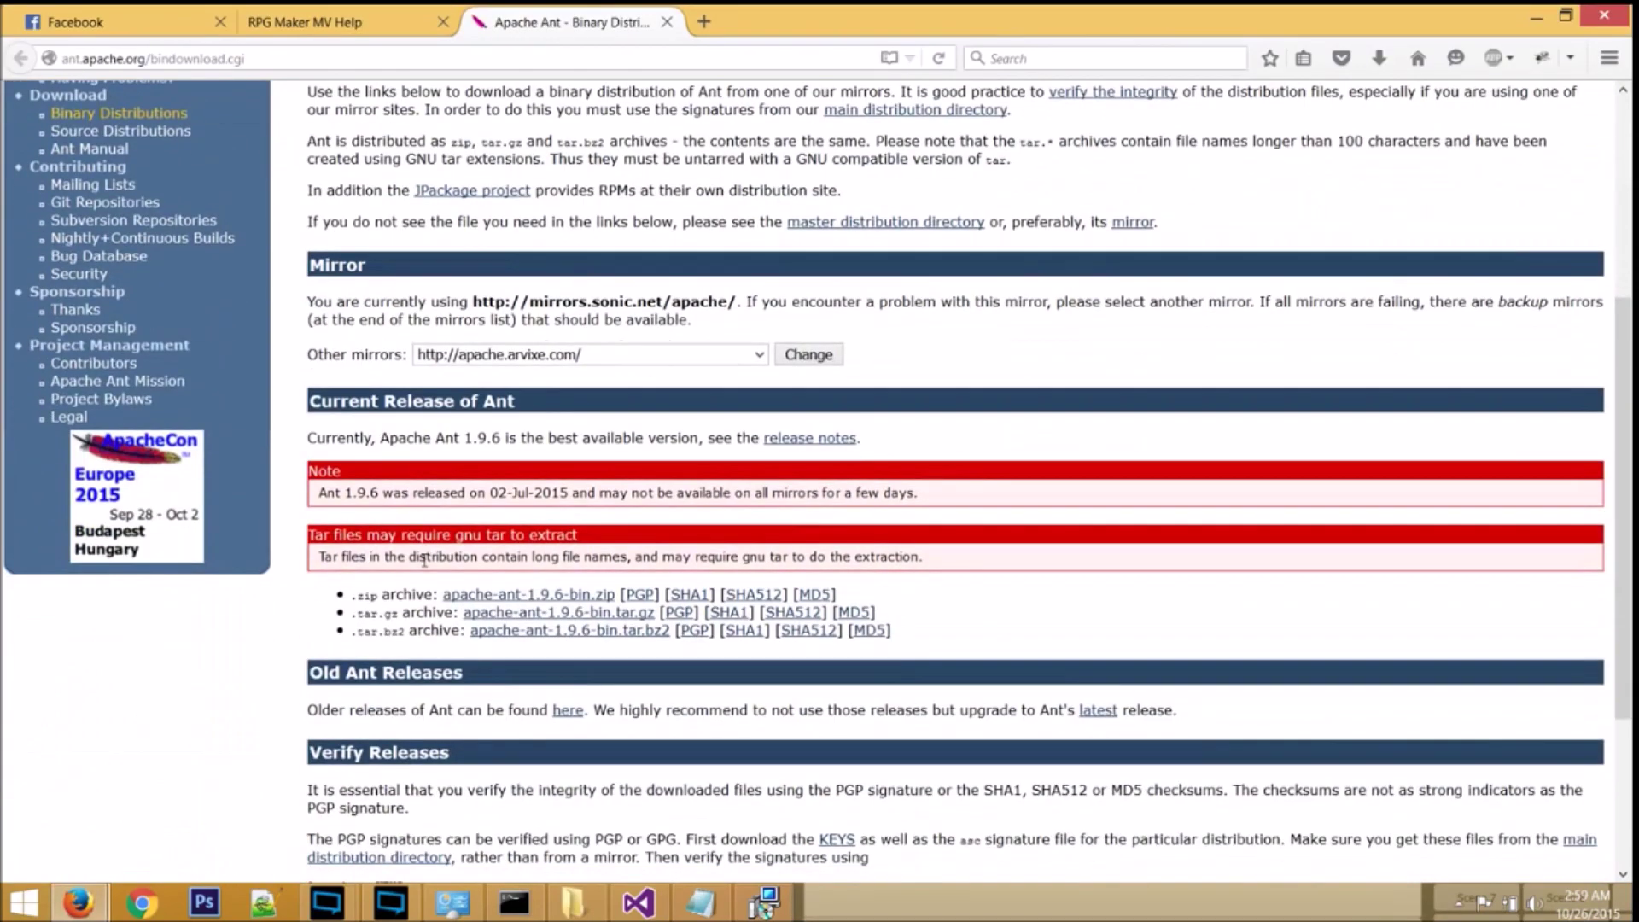
left_click(485, 595)
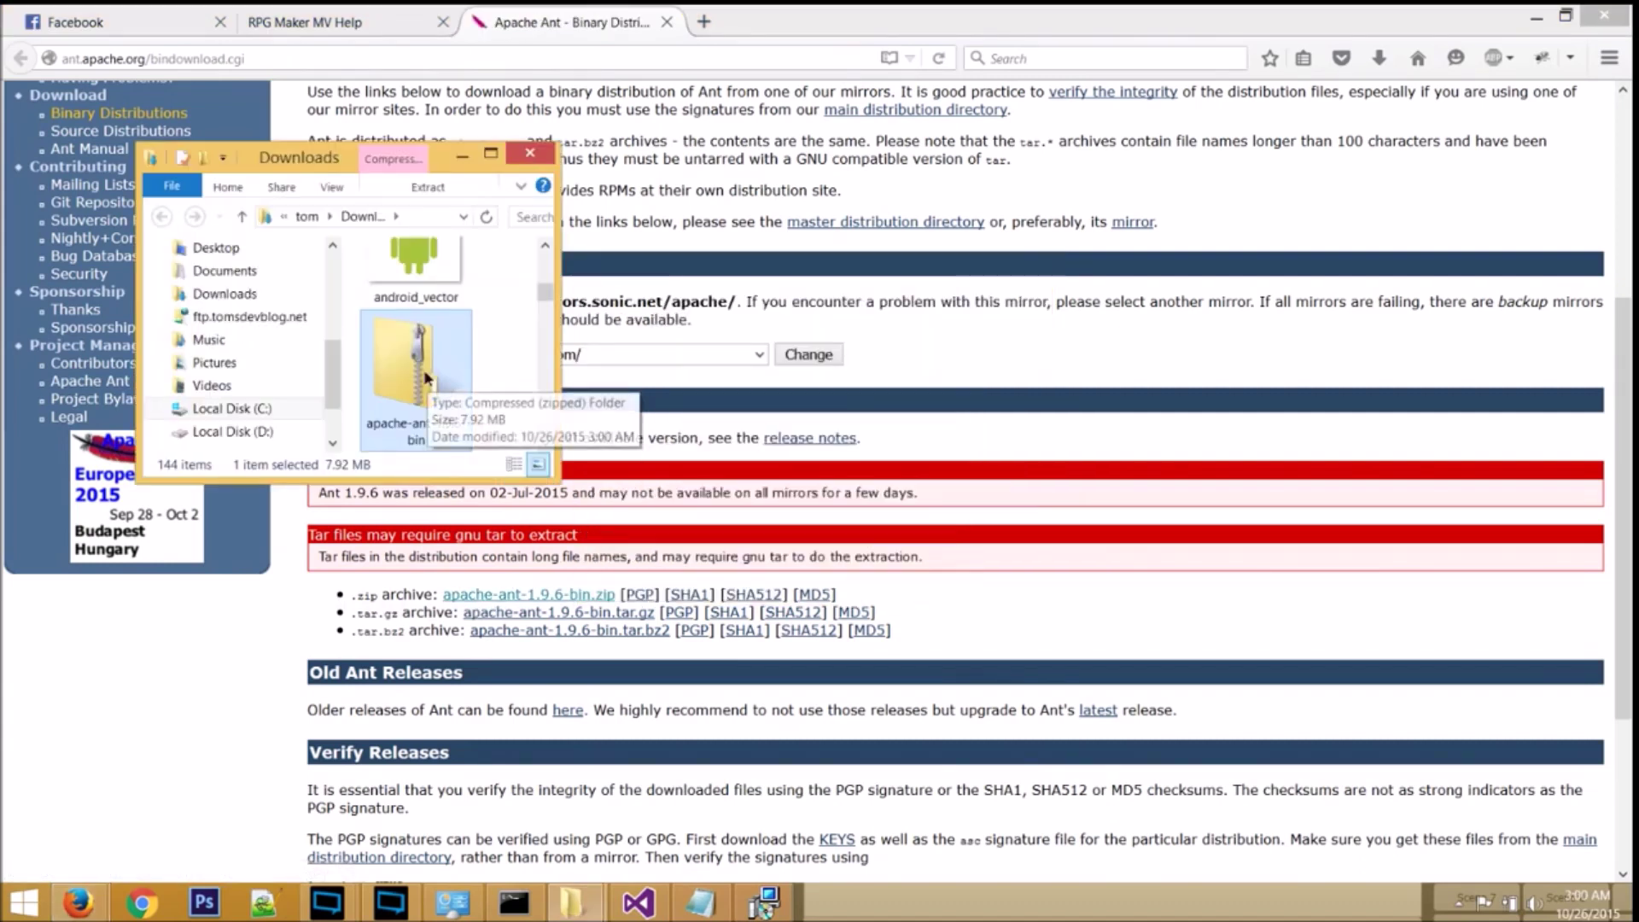
Step: Copy the apache-ant-1.9.6 folder out of the zip onto Local Disk (C:)
double_click(431, 382)
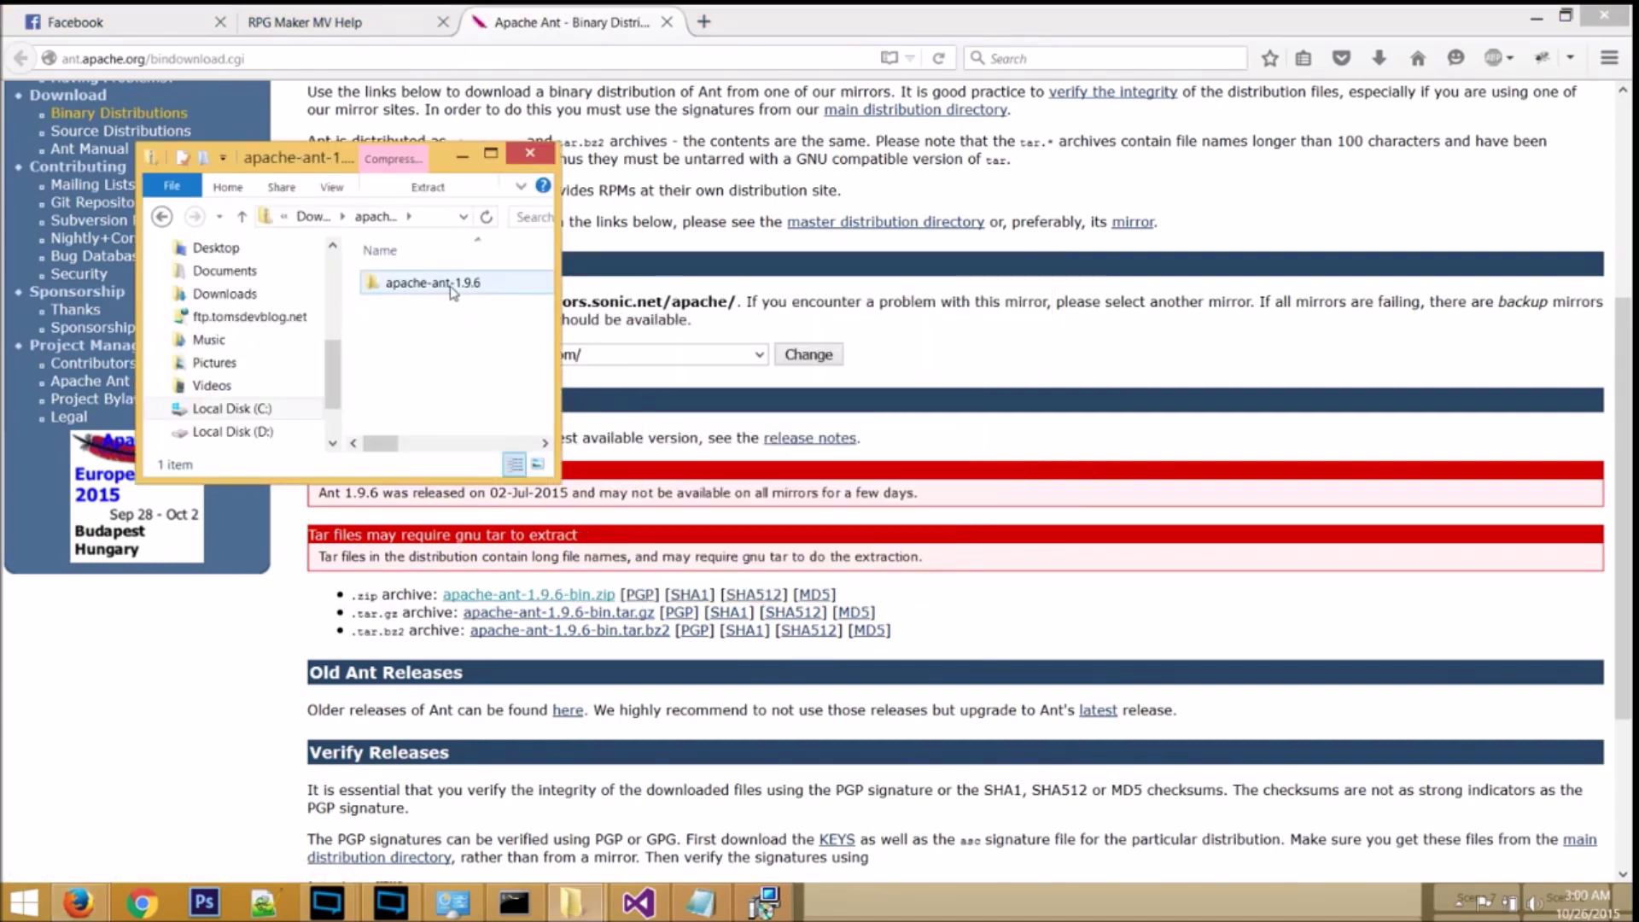
left_click(452, 290)
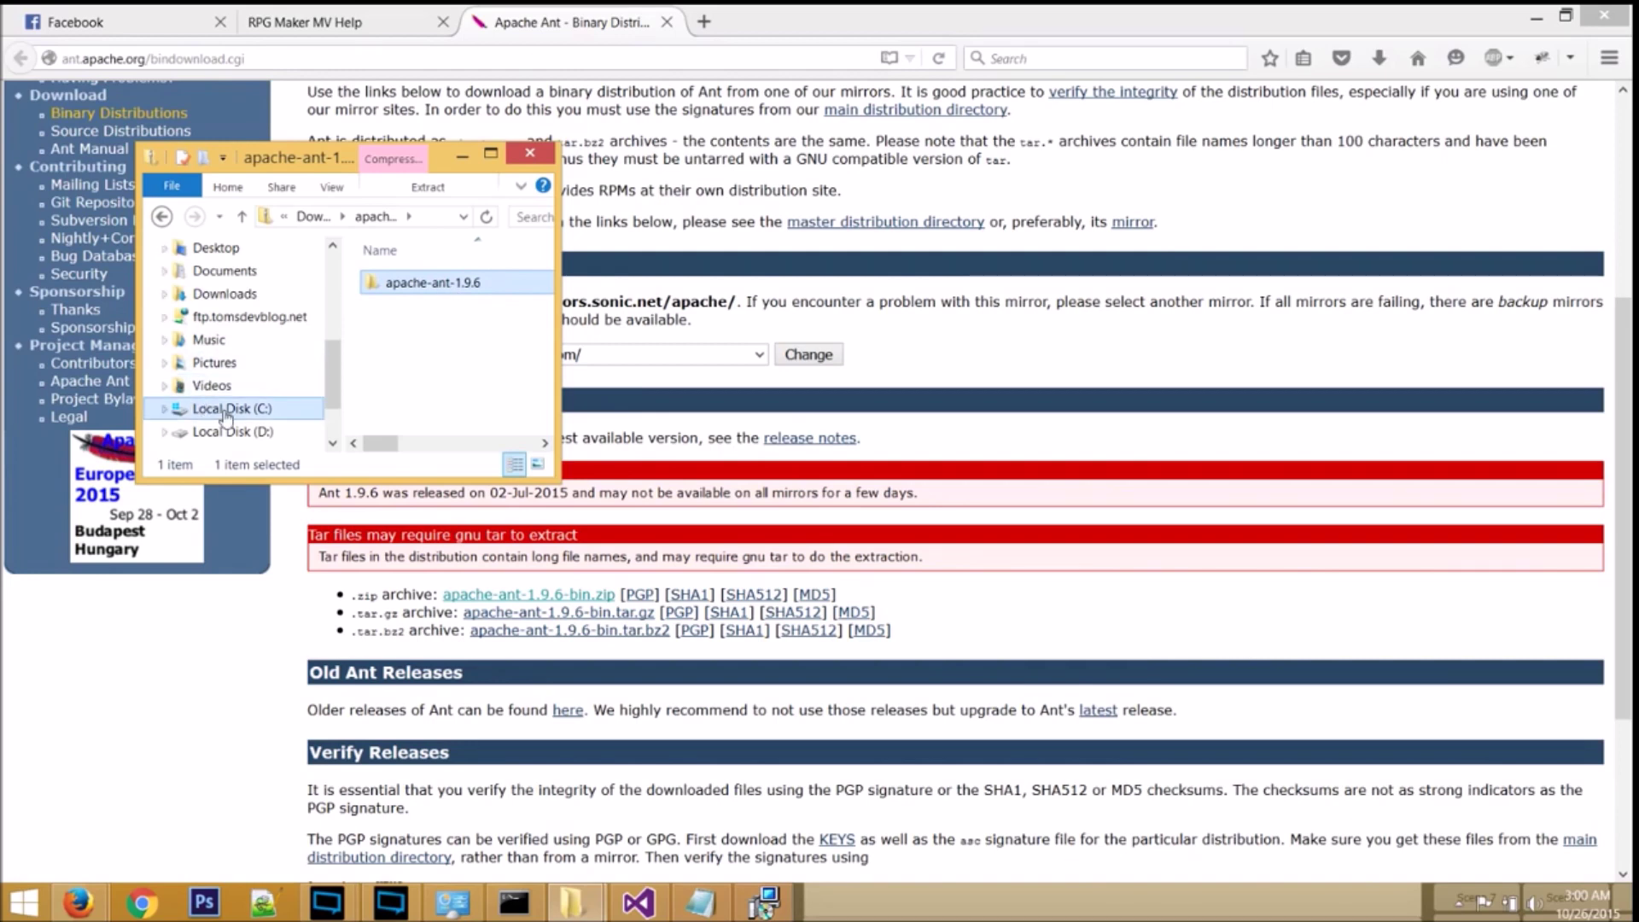
left_click(224, 410)
left_click(491, 155)
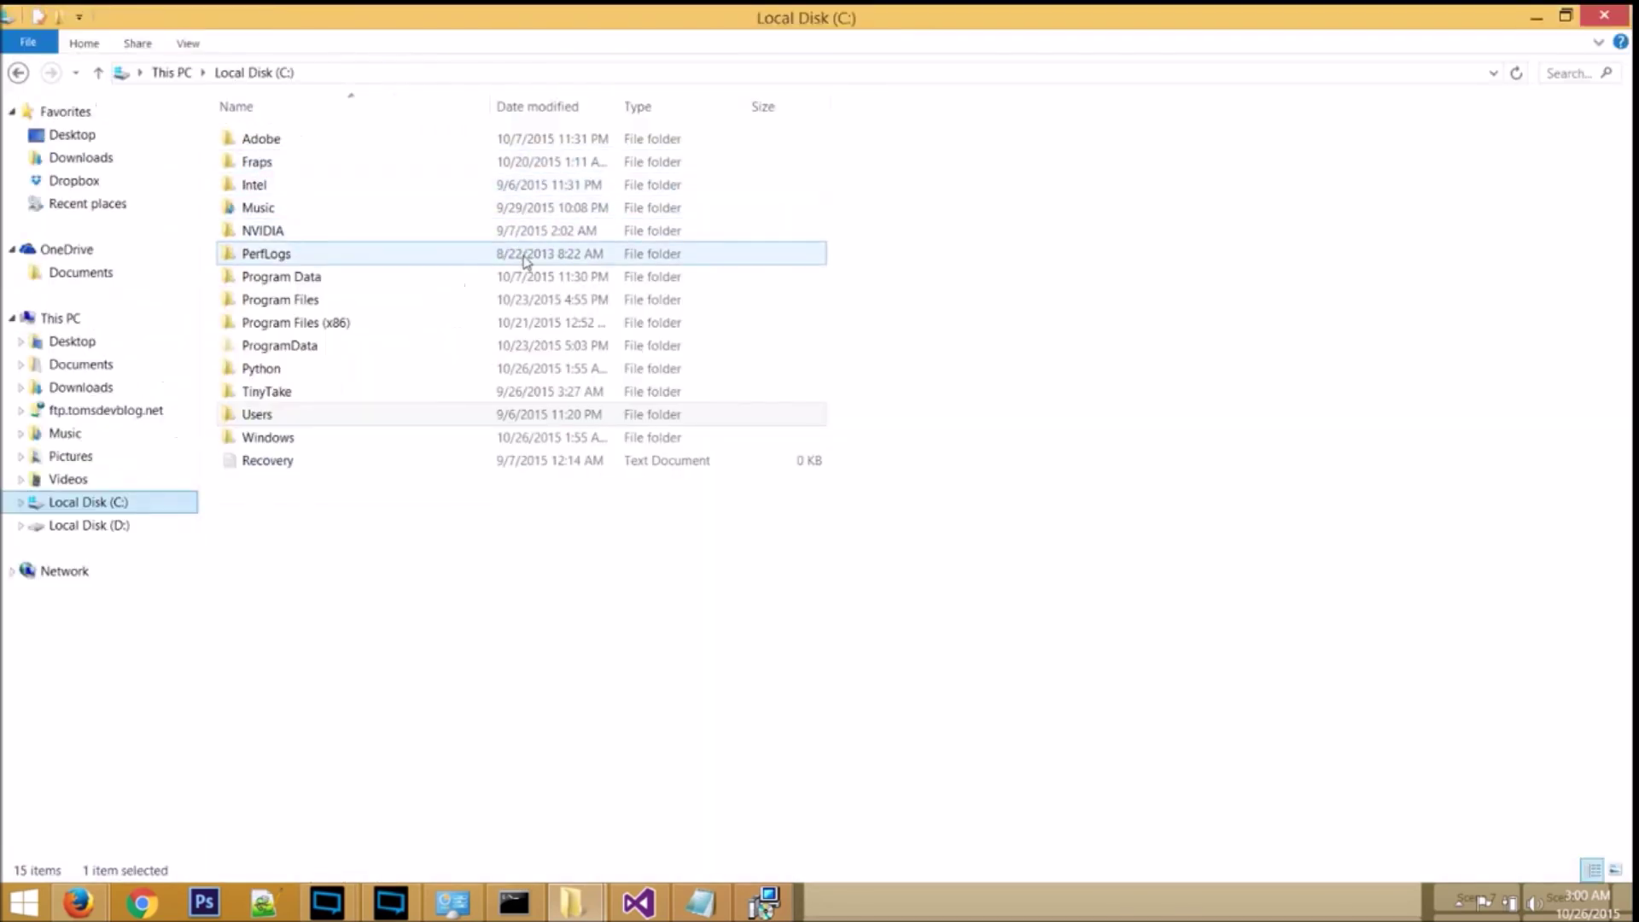
key("ctrl+v")
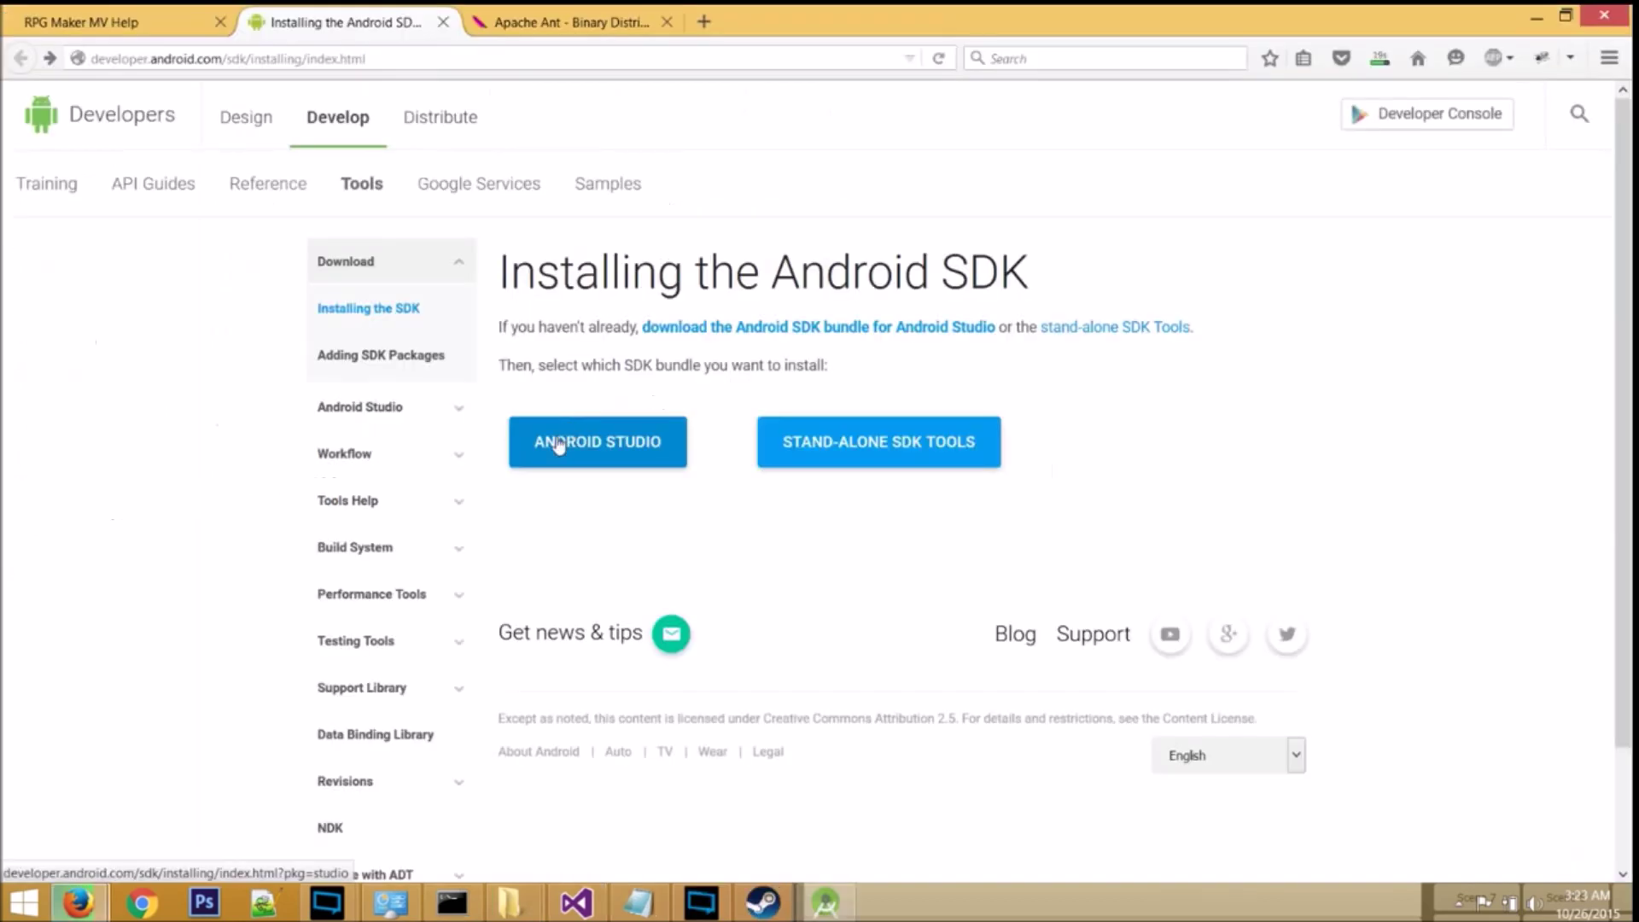
Step: Agree to the stand-alone SDK Tools terms and download installer_r24.4.1-windows.exe
left_click(797, 461)
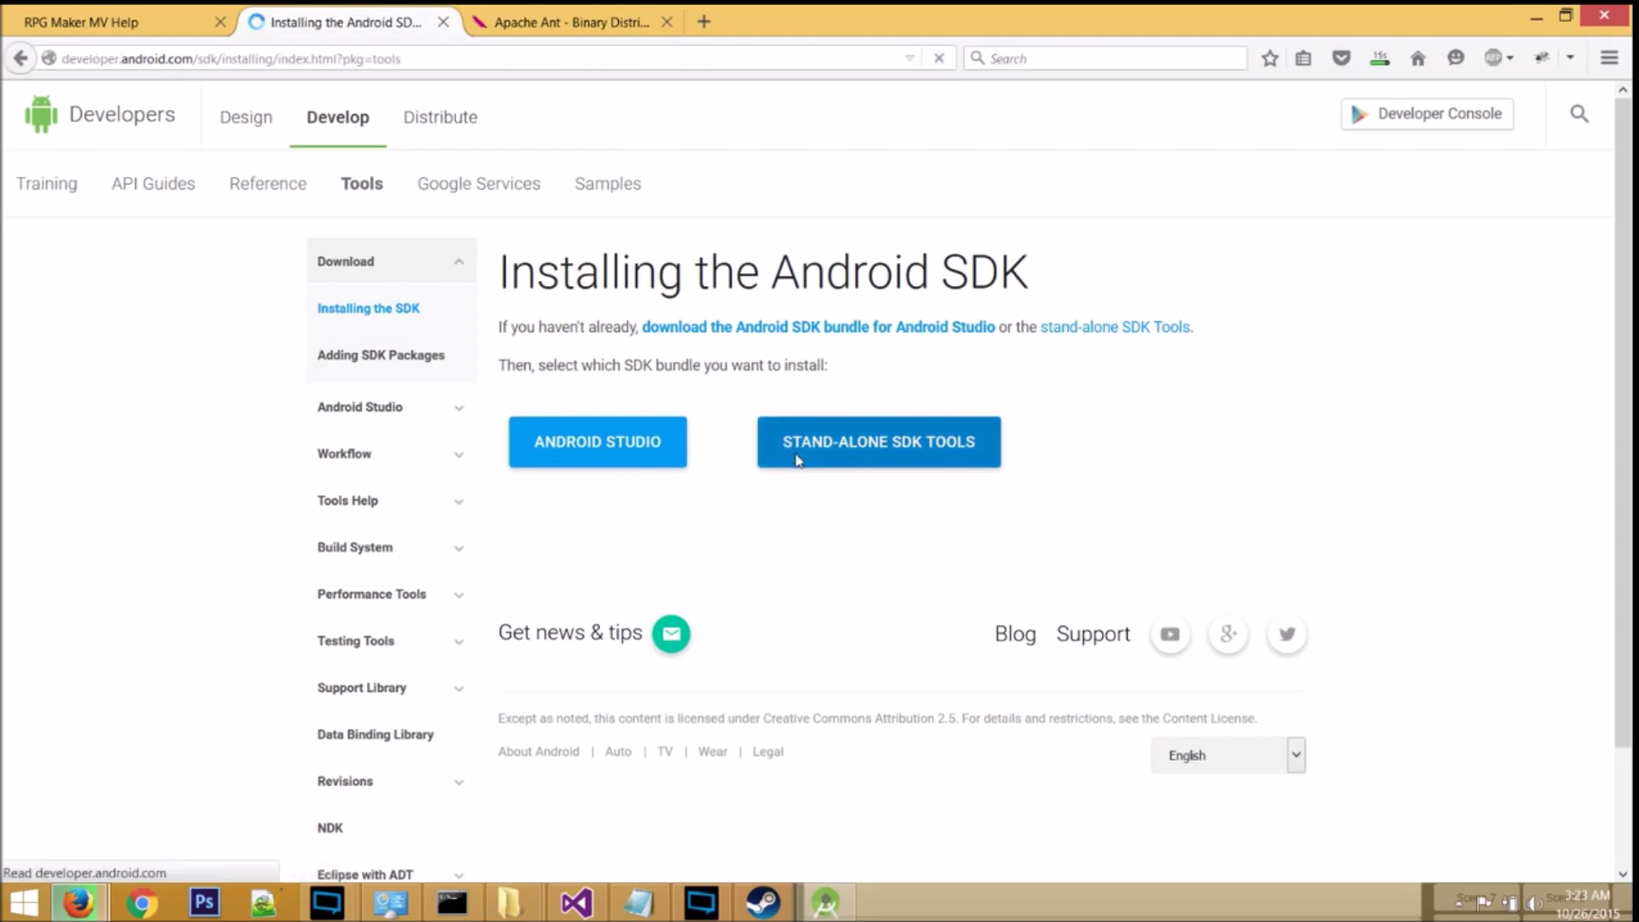
left_click(786, 403)
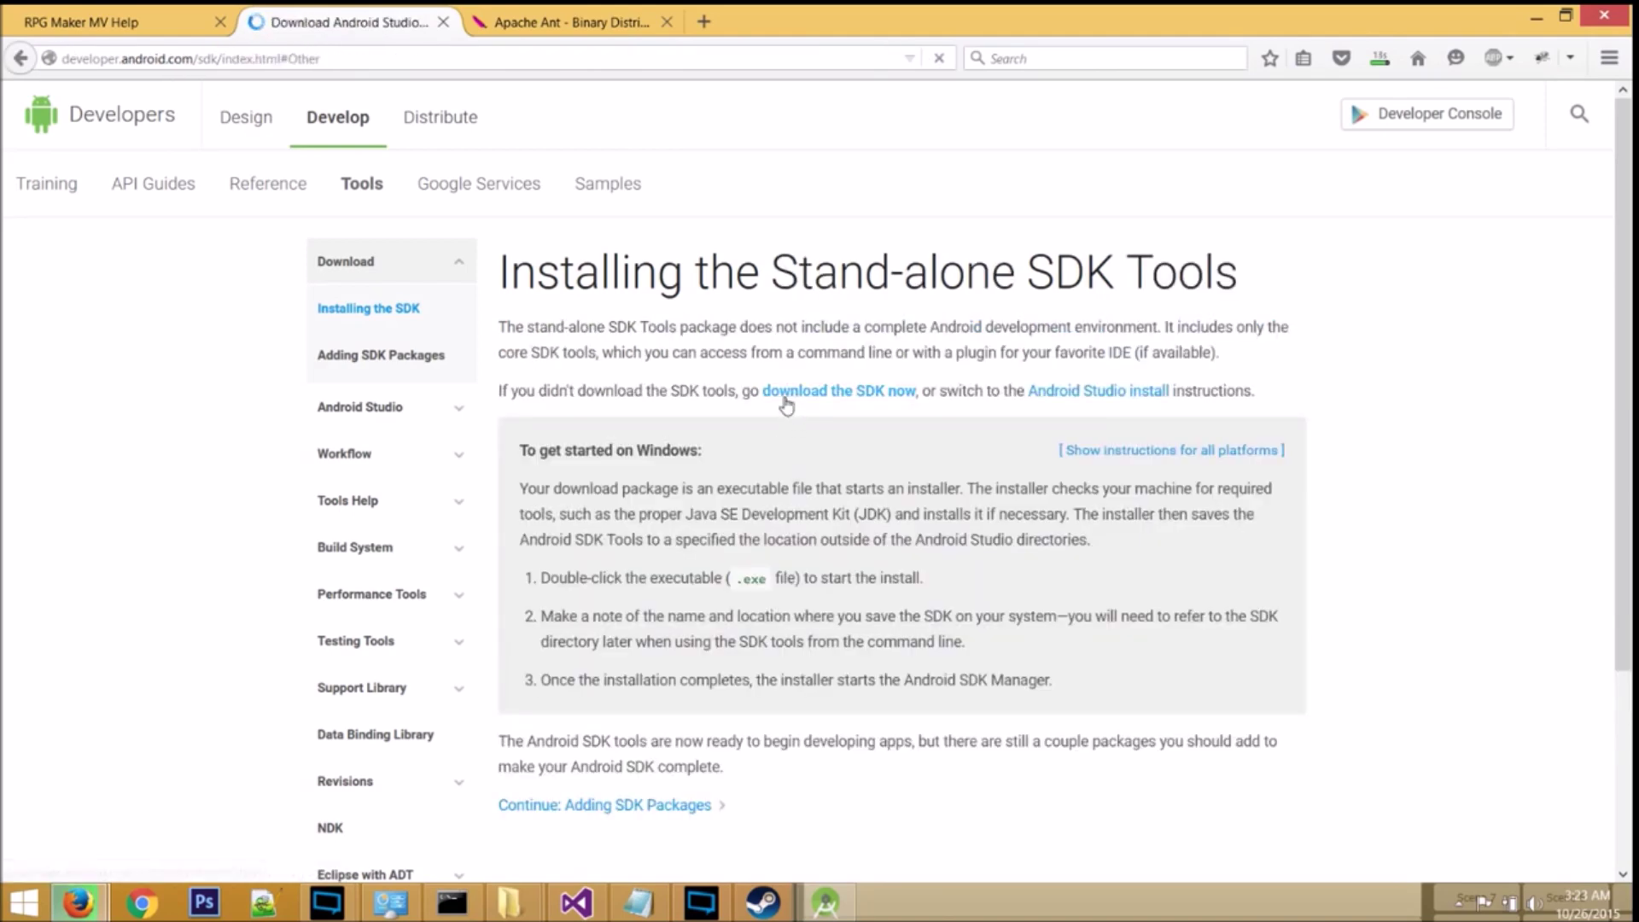
scroll(787, 410, "up", 5)
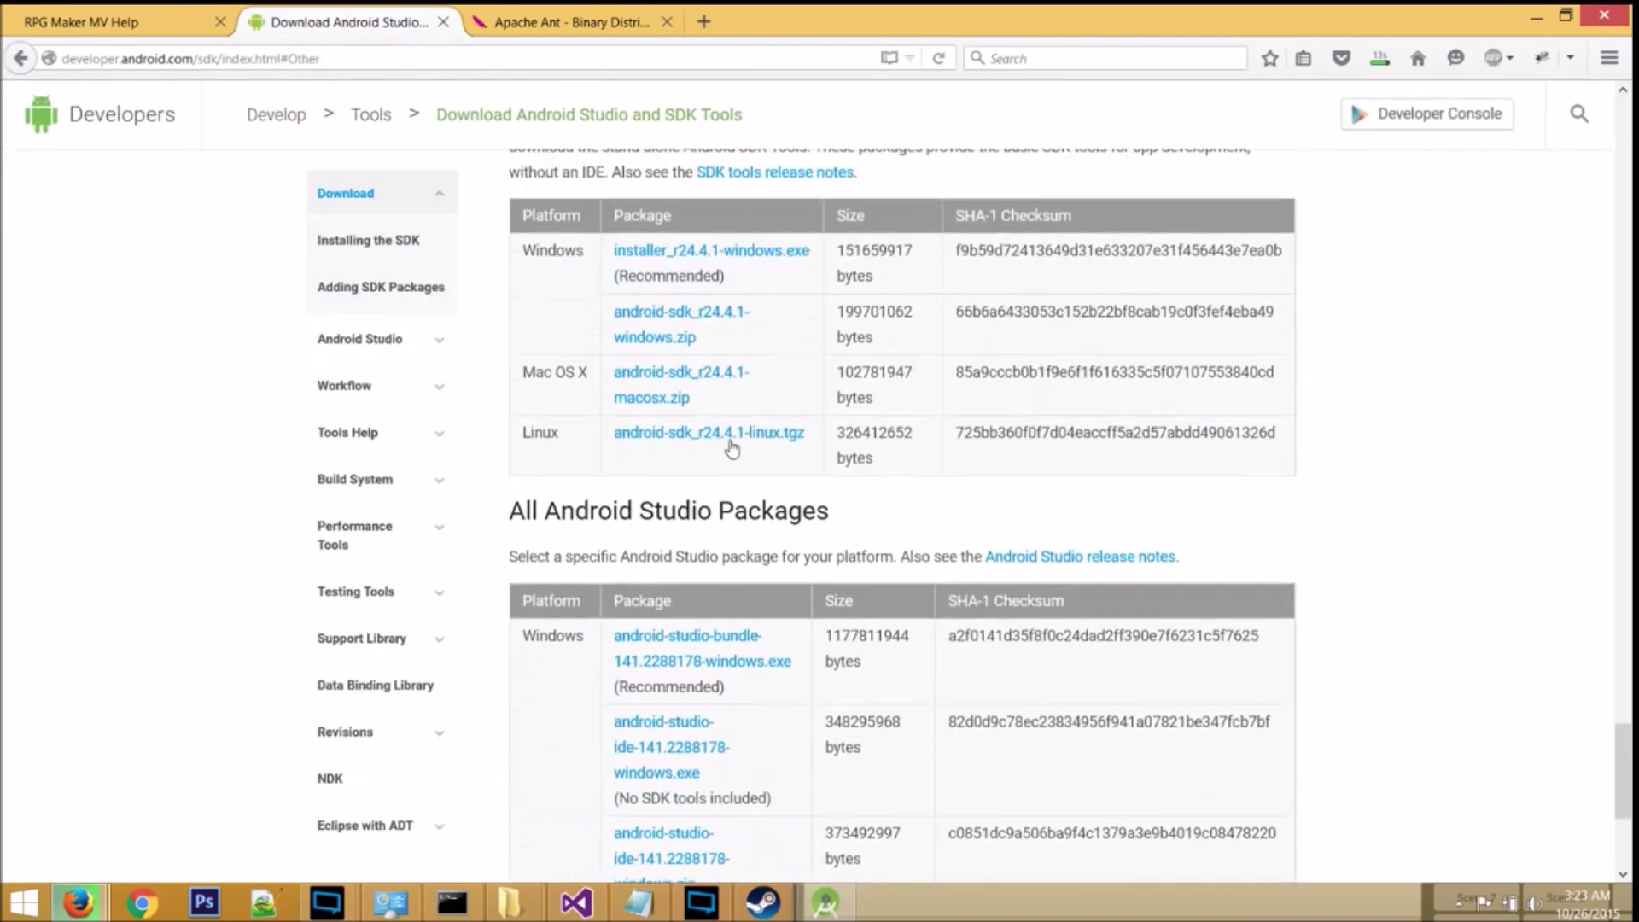
left_click(673, 260)
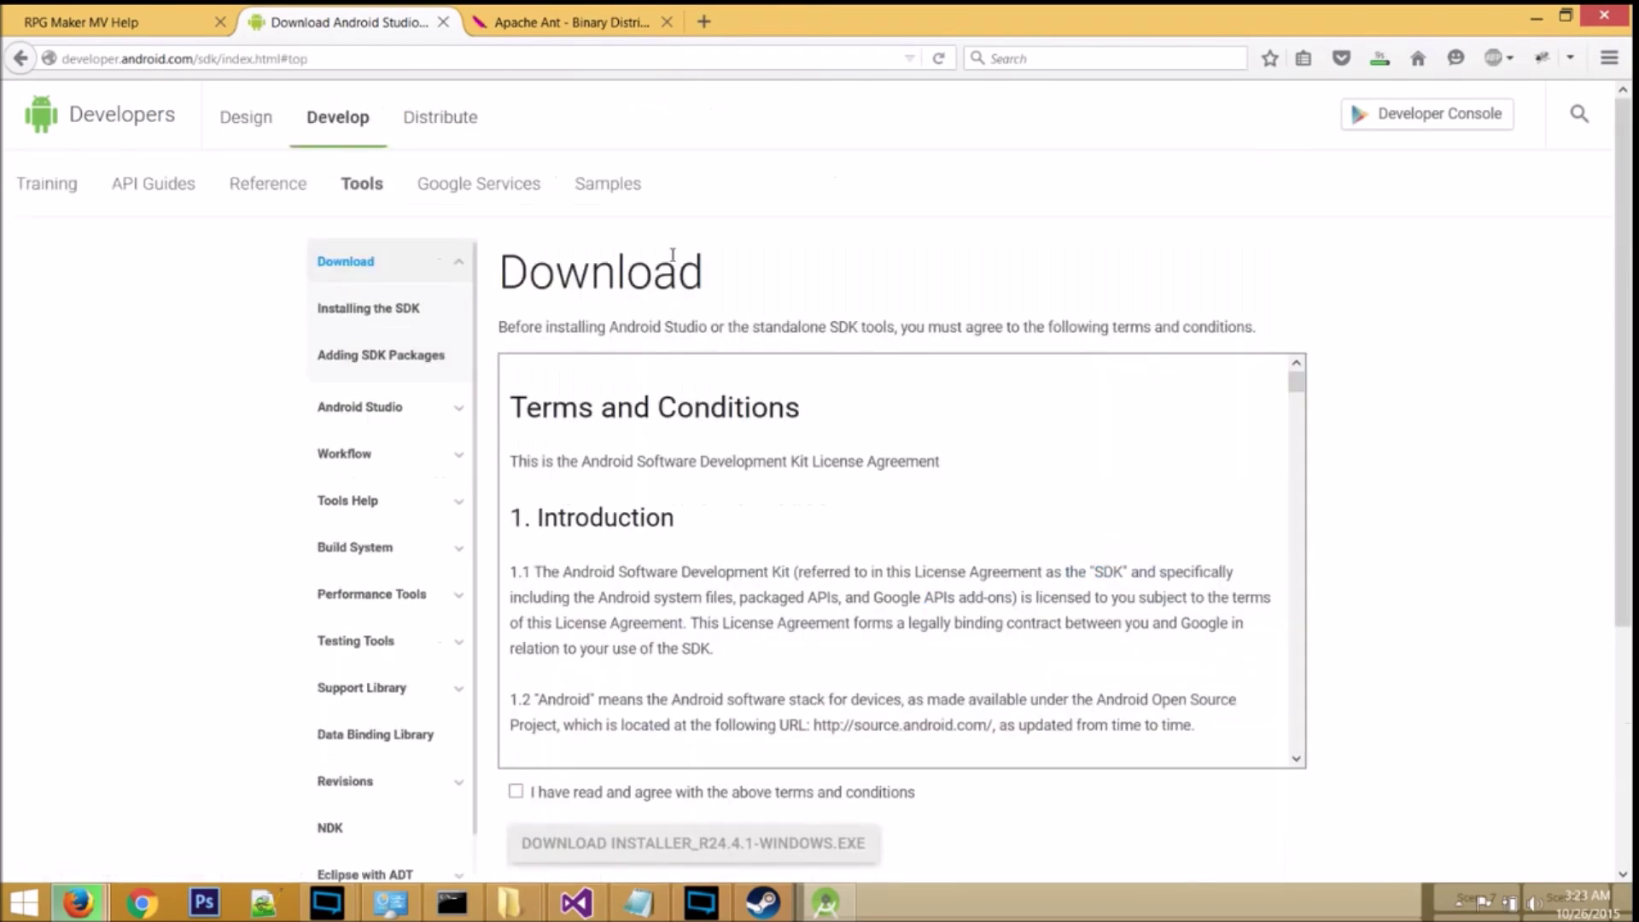
left_click(623, 798)
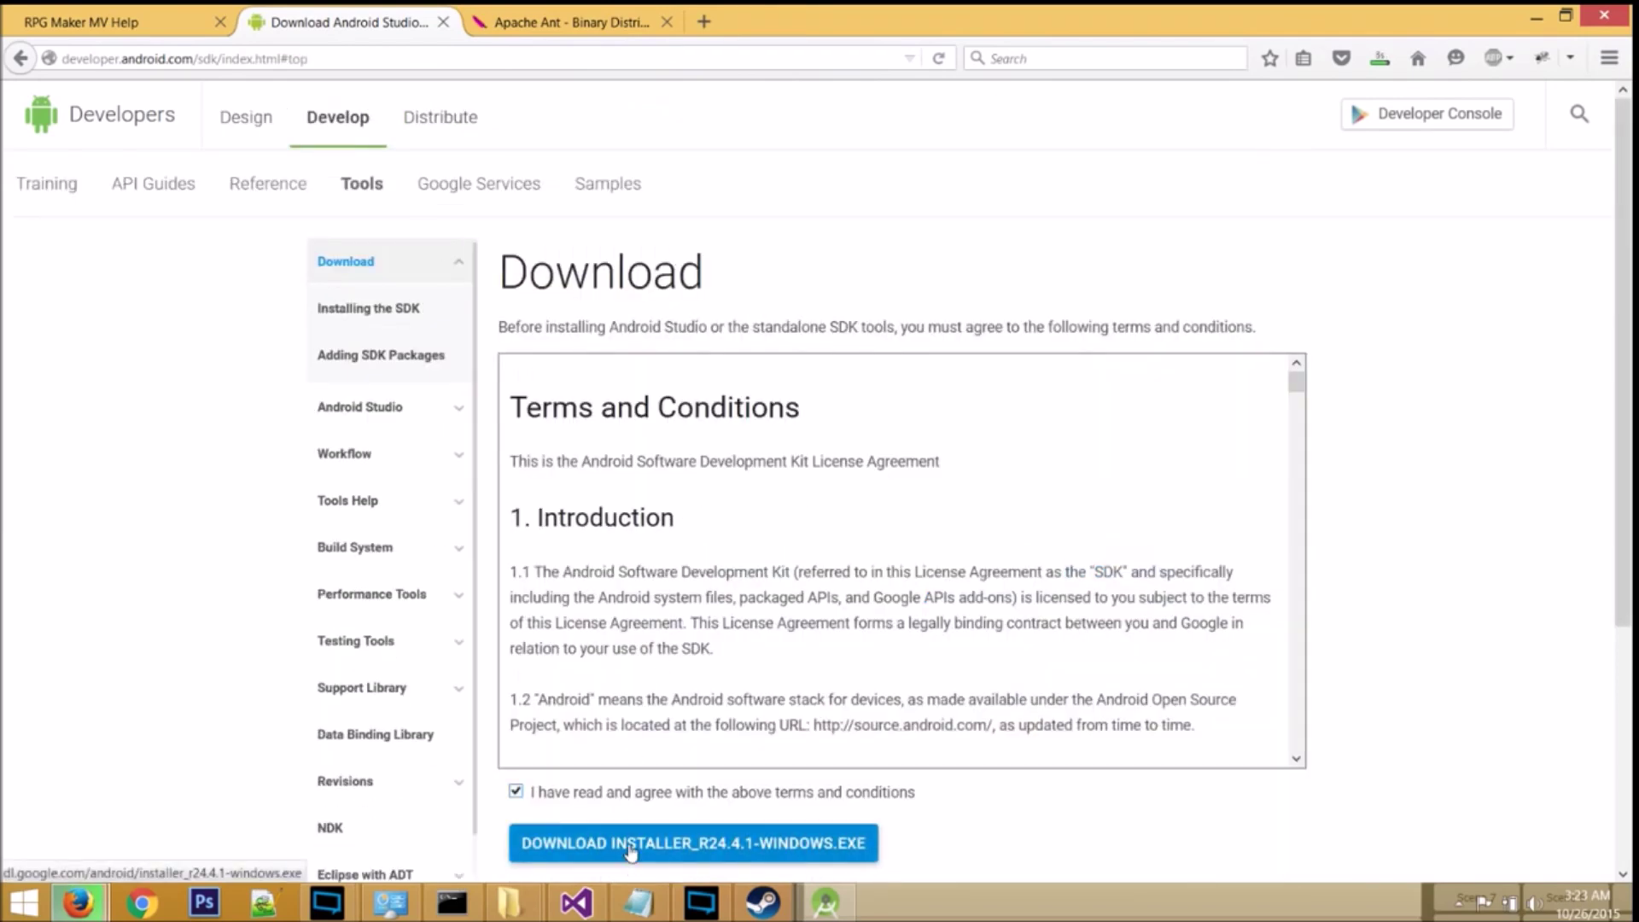
left_click(630, 845)
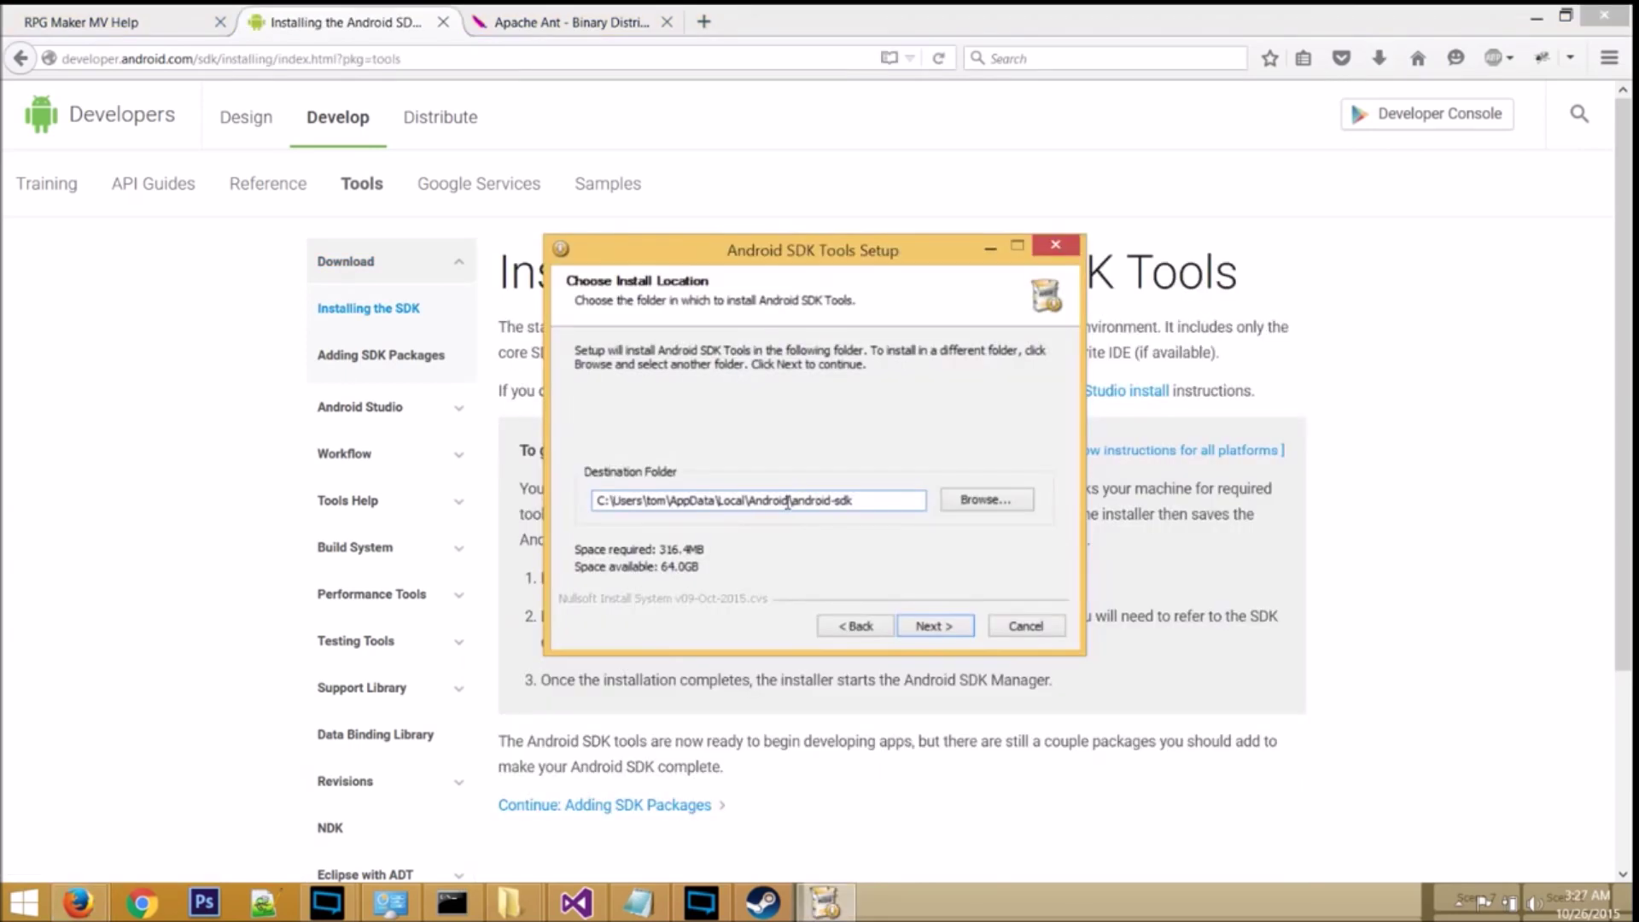
Step: Trim the user folder from the destination path so it reads C:\android-sdk
left_click_drag(789, 500, 617, 536)
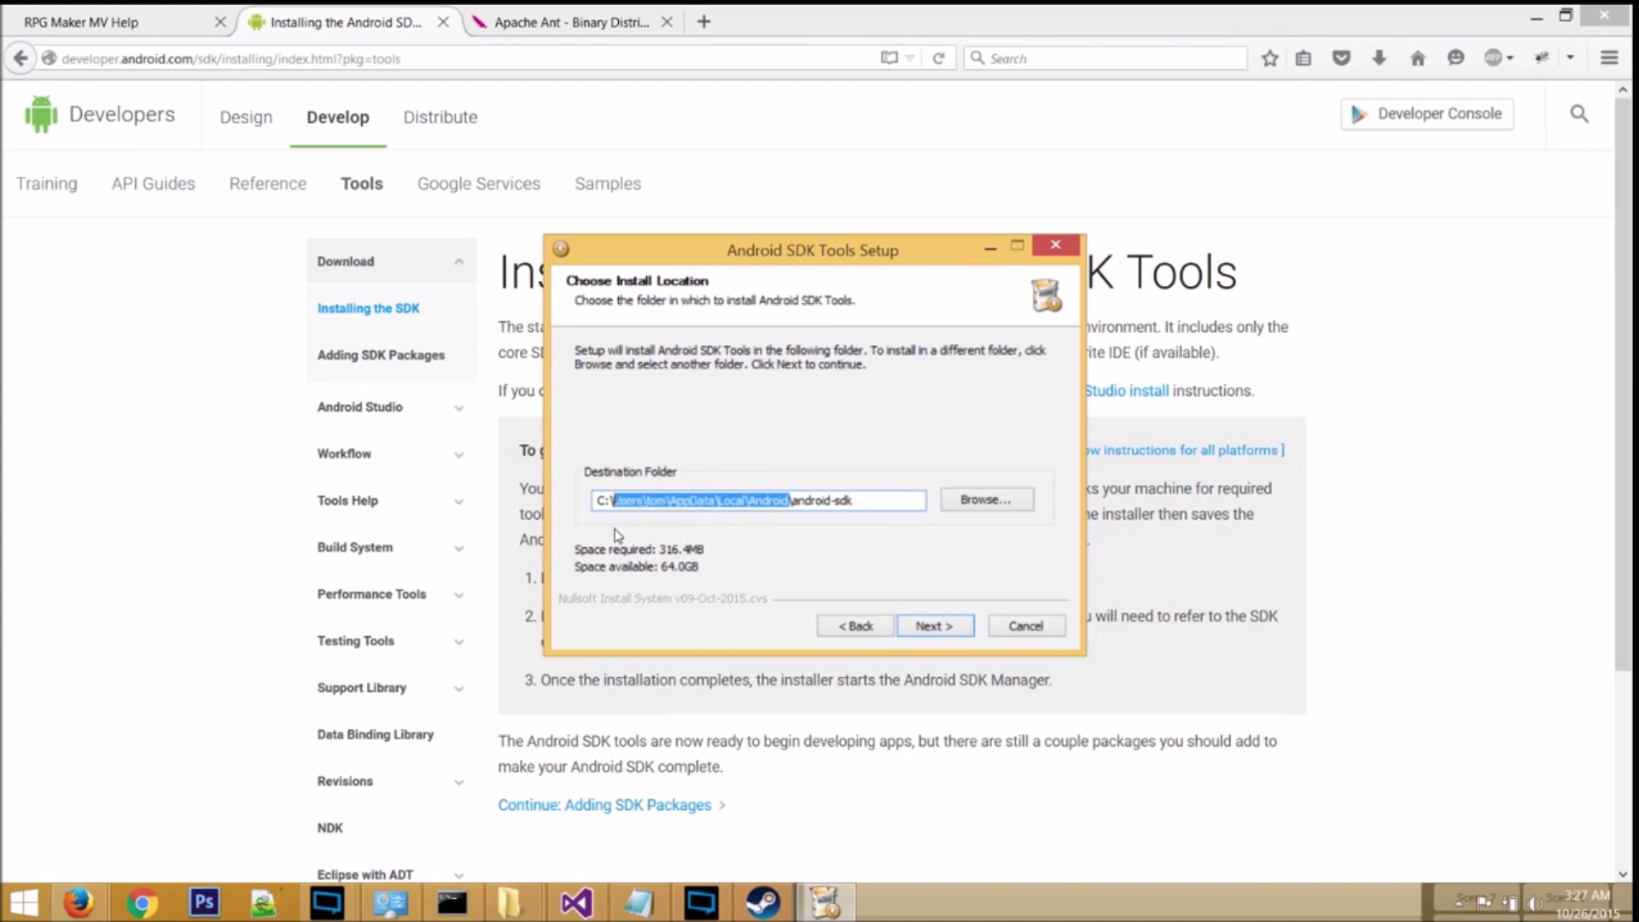
key("BackSpace")
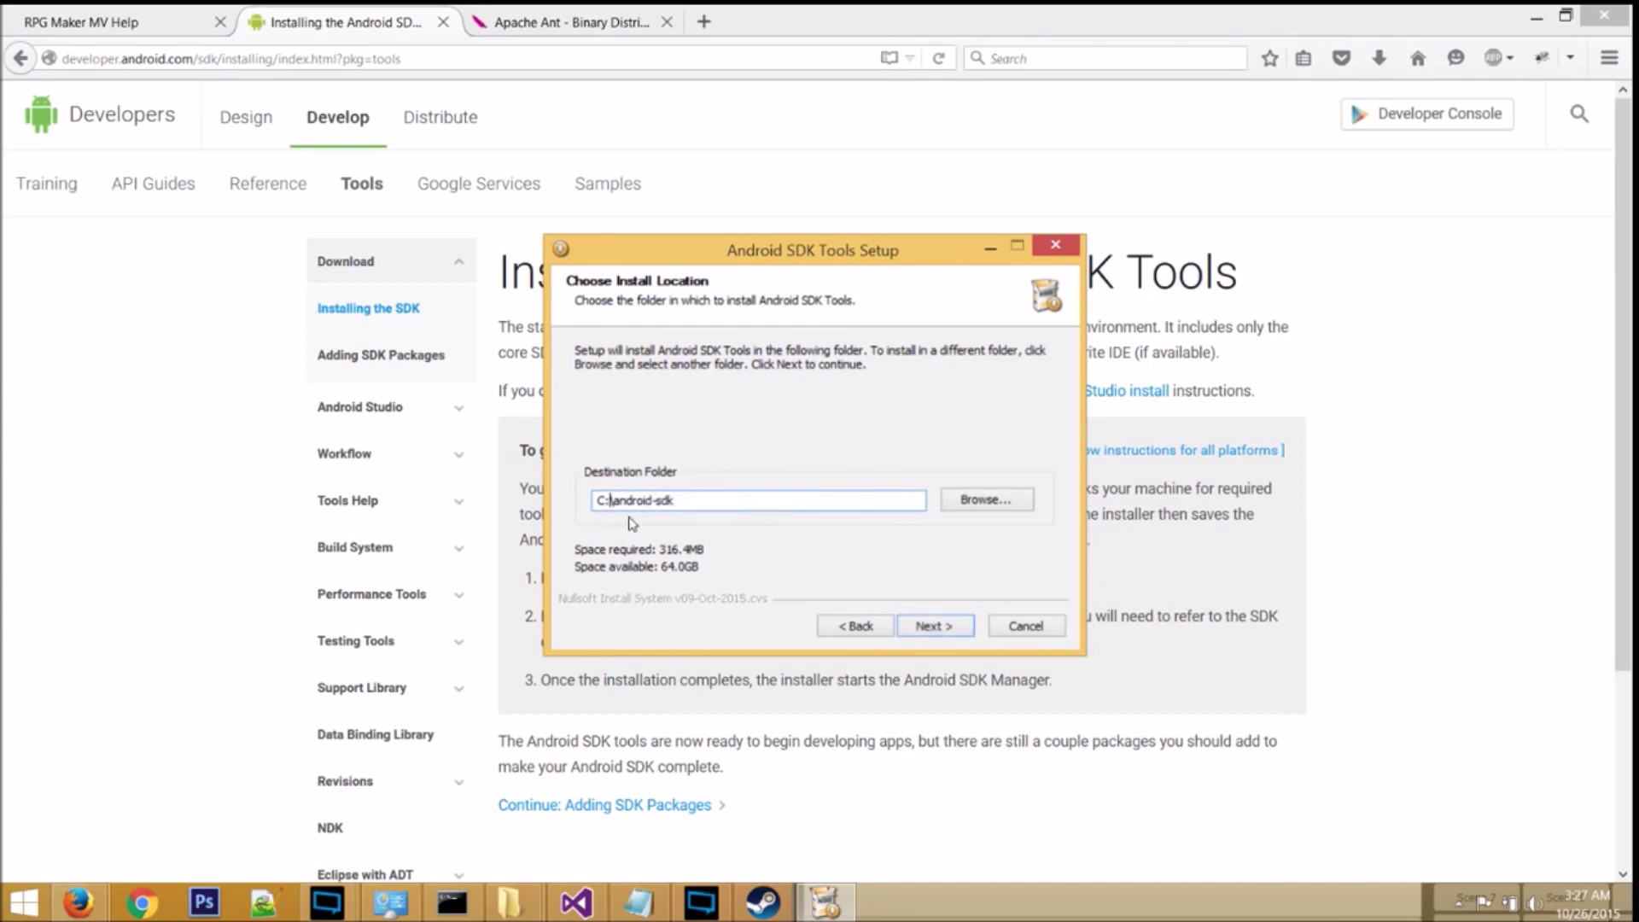
double_click(690, 504)
left_click(680, 509)
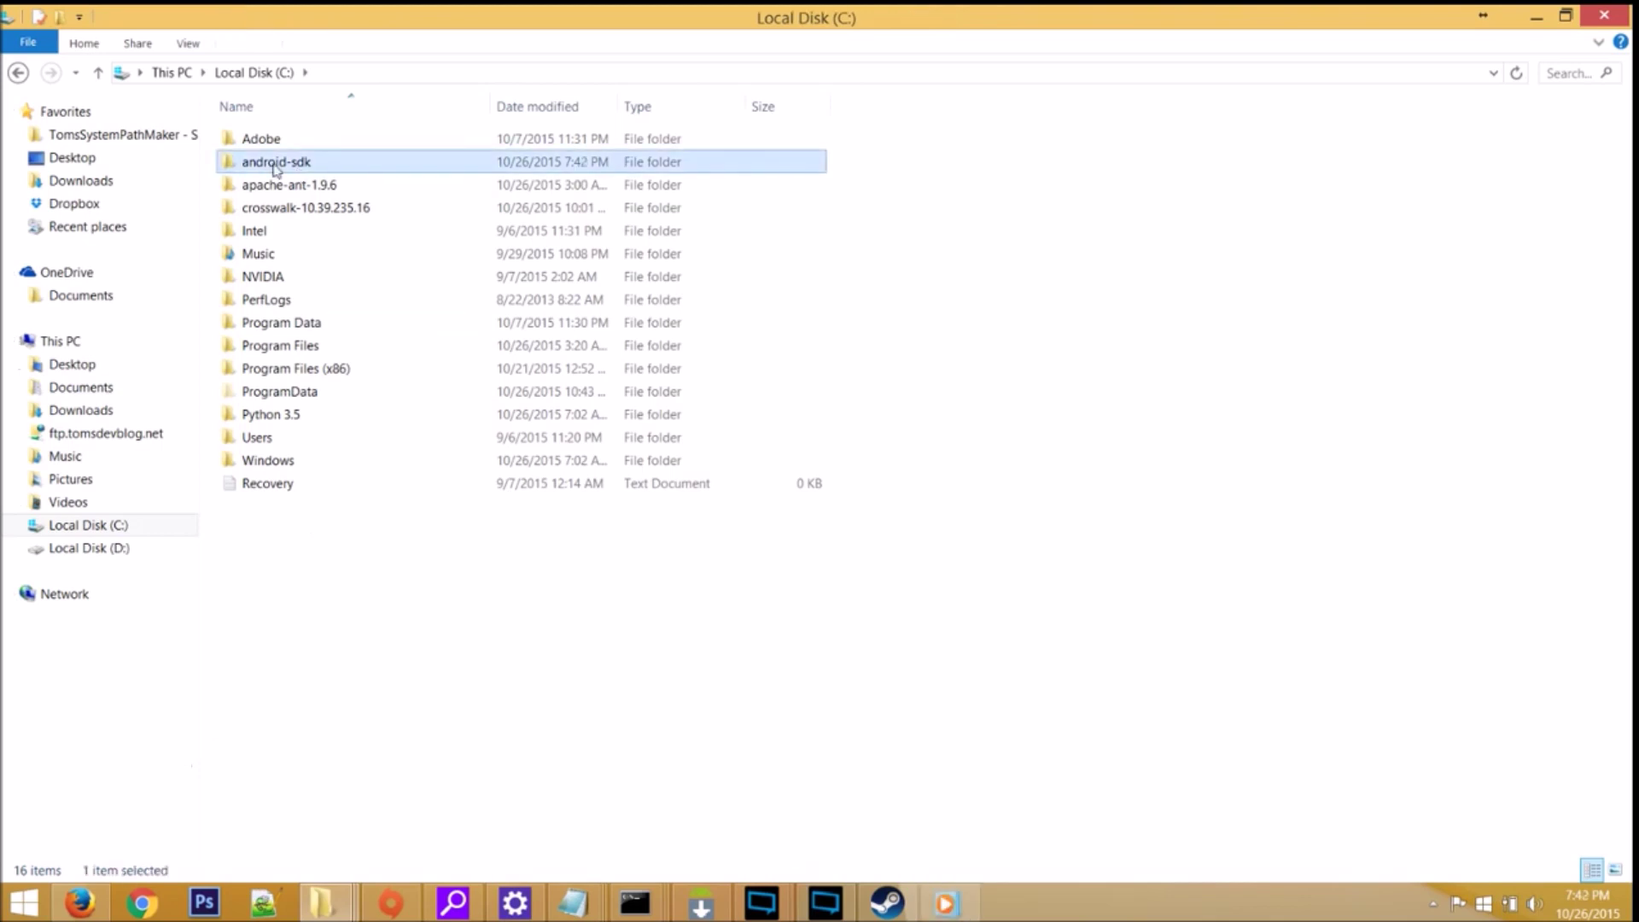
Step: Open the android-sdk folder on C: and bring up SDK Manager's context menu
double_click(276, 161)
left_click(300, 418)
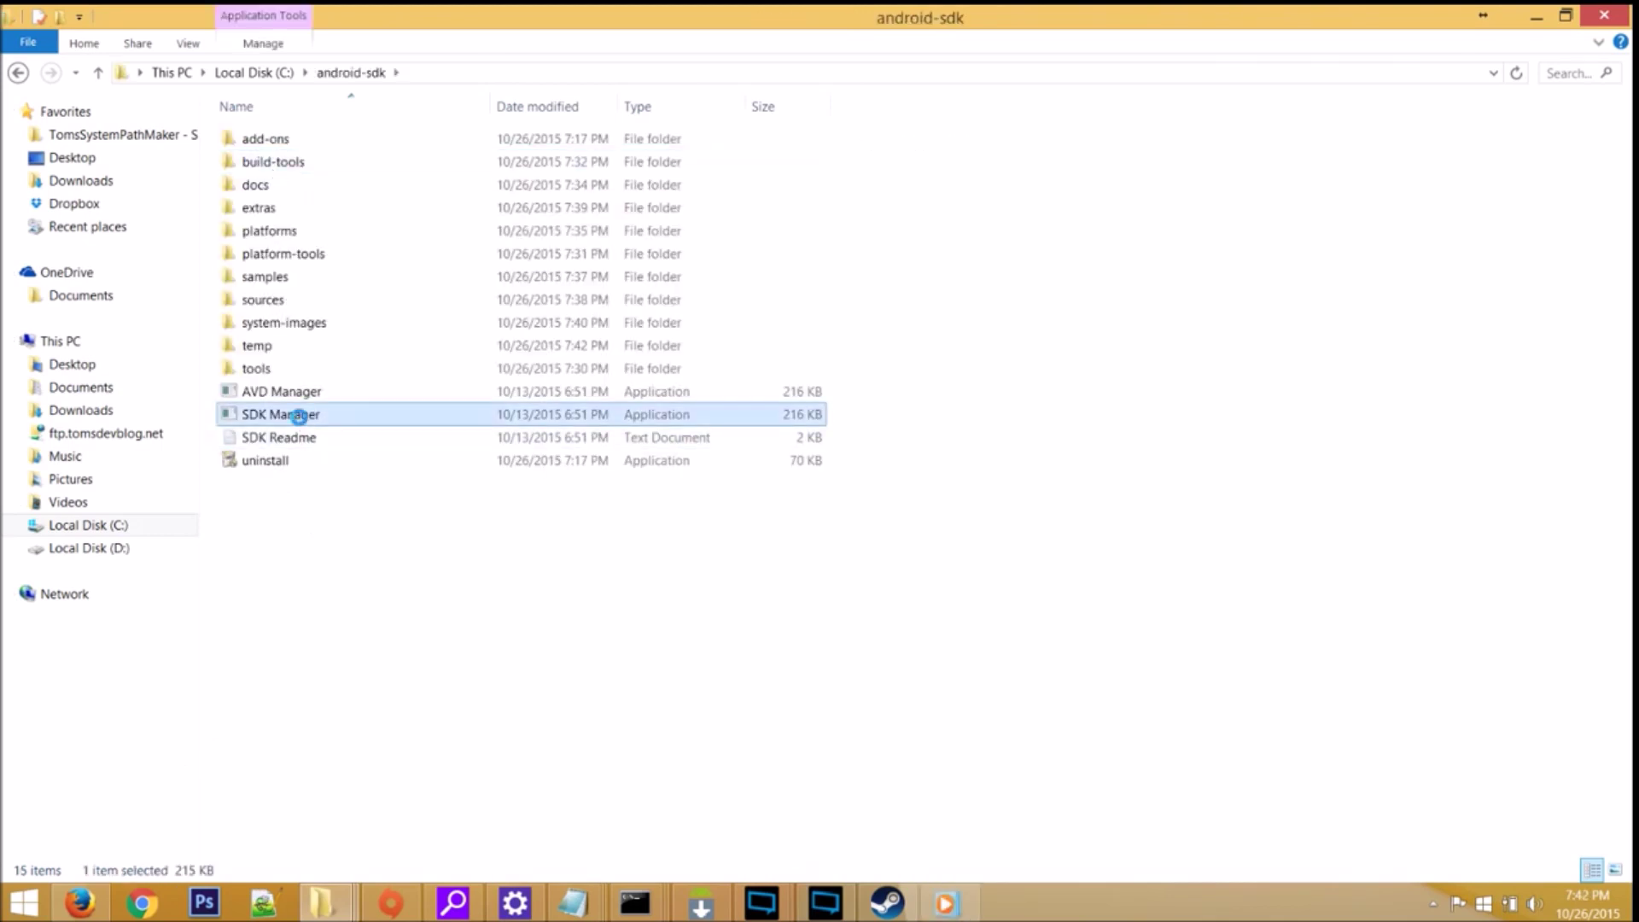
right_click(299, 418)
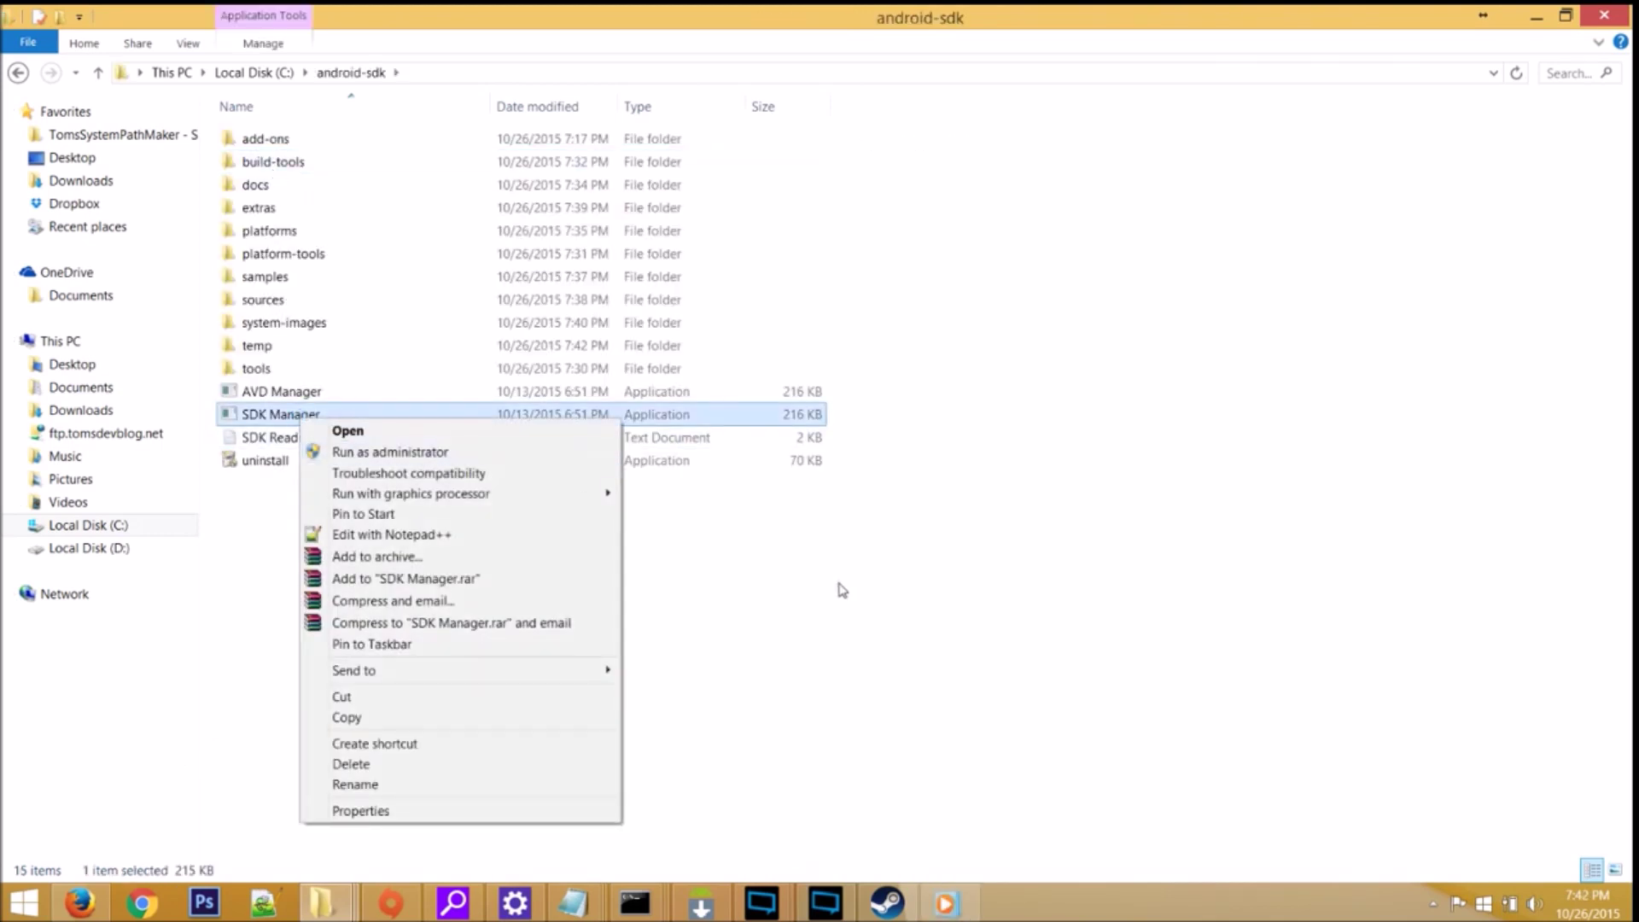
left_click(841, 602)
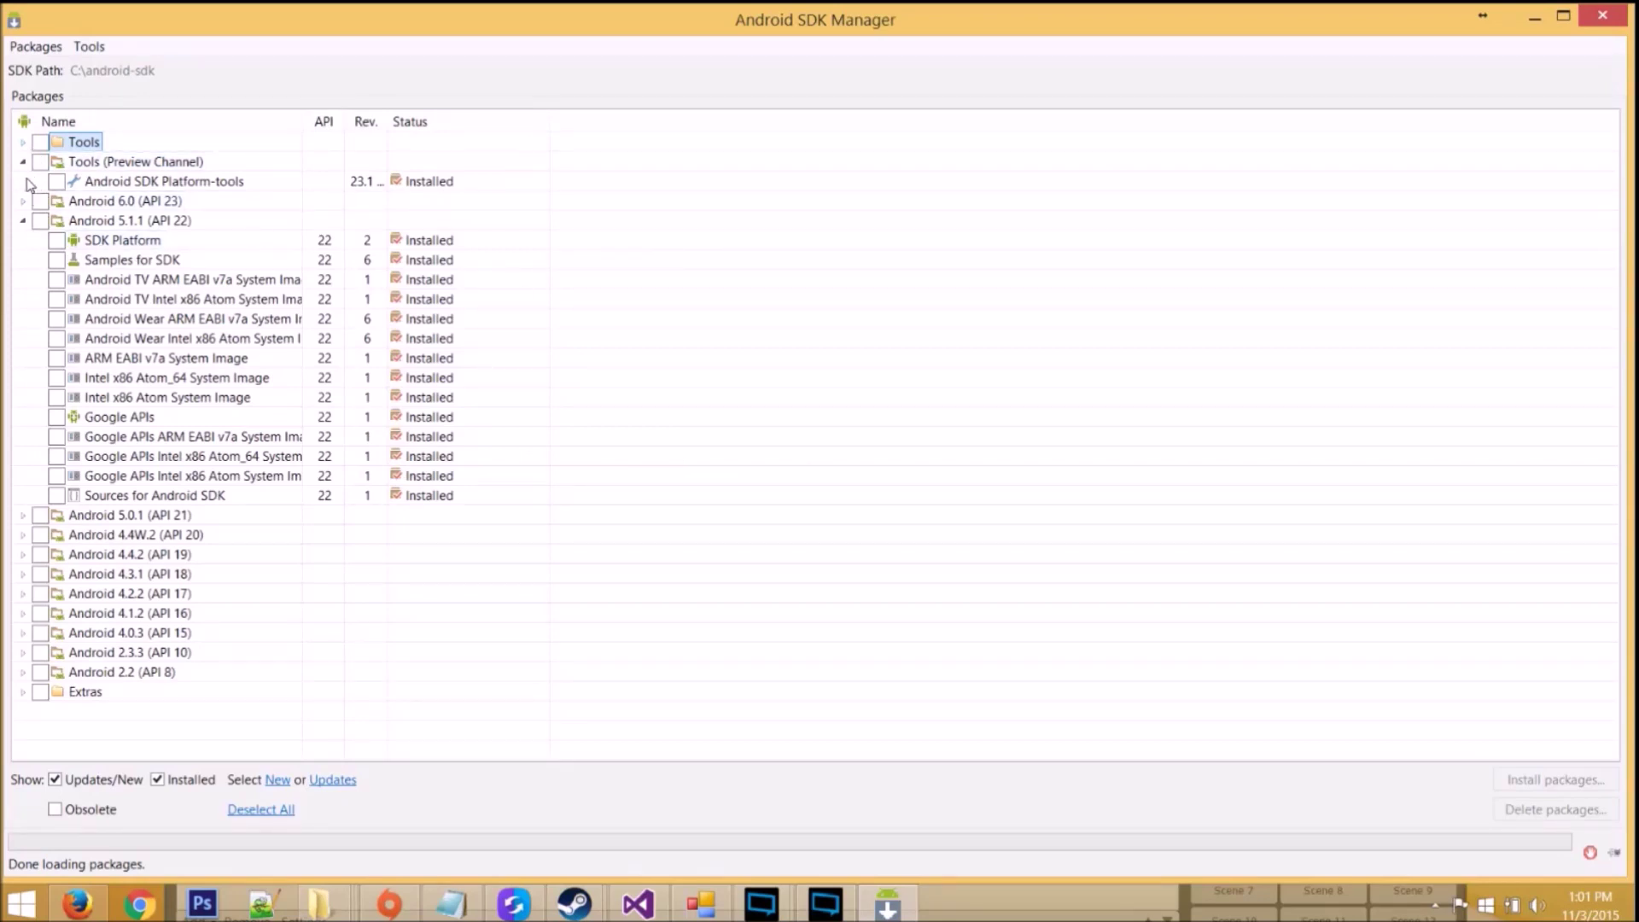
Step: Collapse the package groups and tick Tools and Android 5.0.1 (API 21)
left_click(23, 163)
left_click(23, 202)
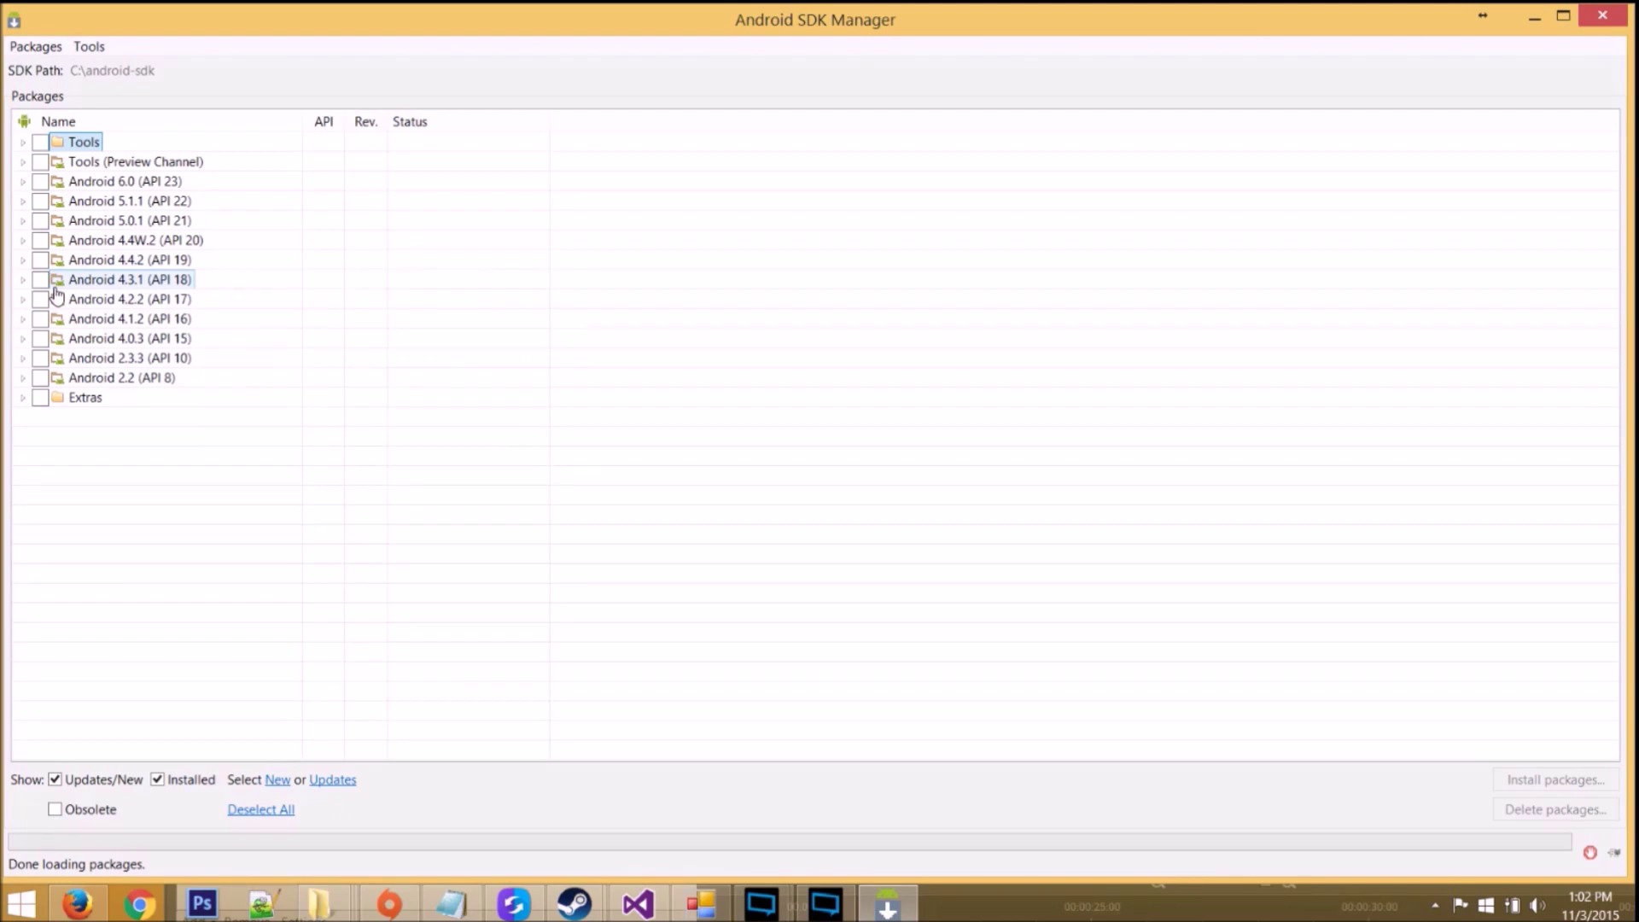
left_click(40, 143)
left_click(40, 221)
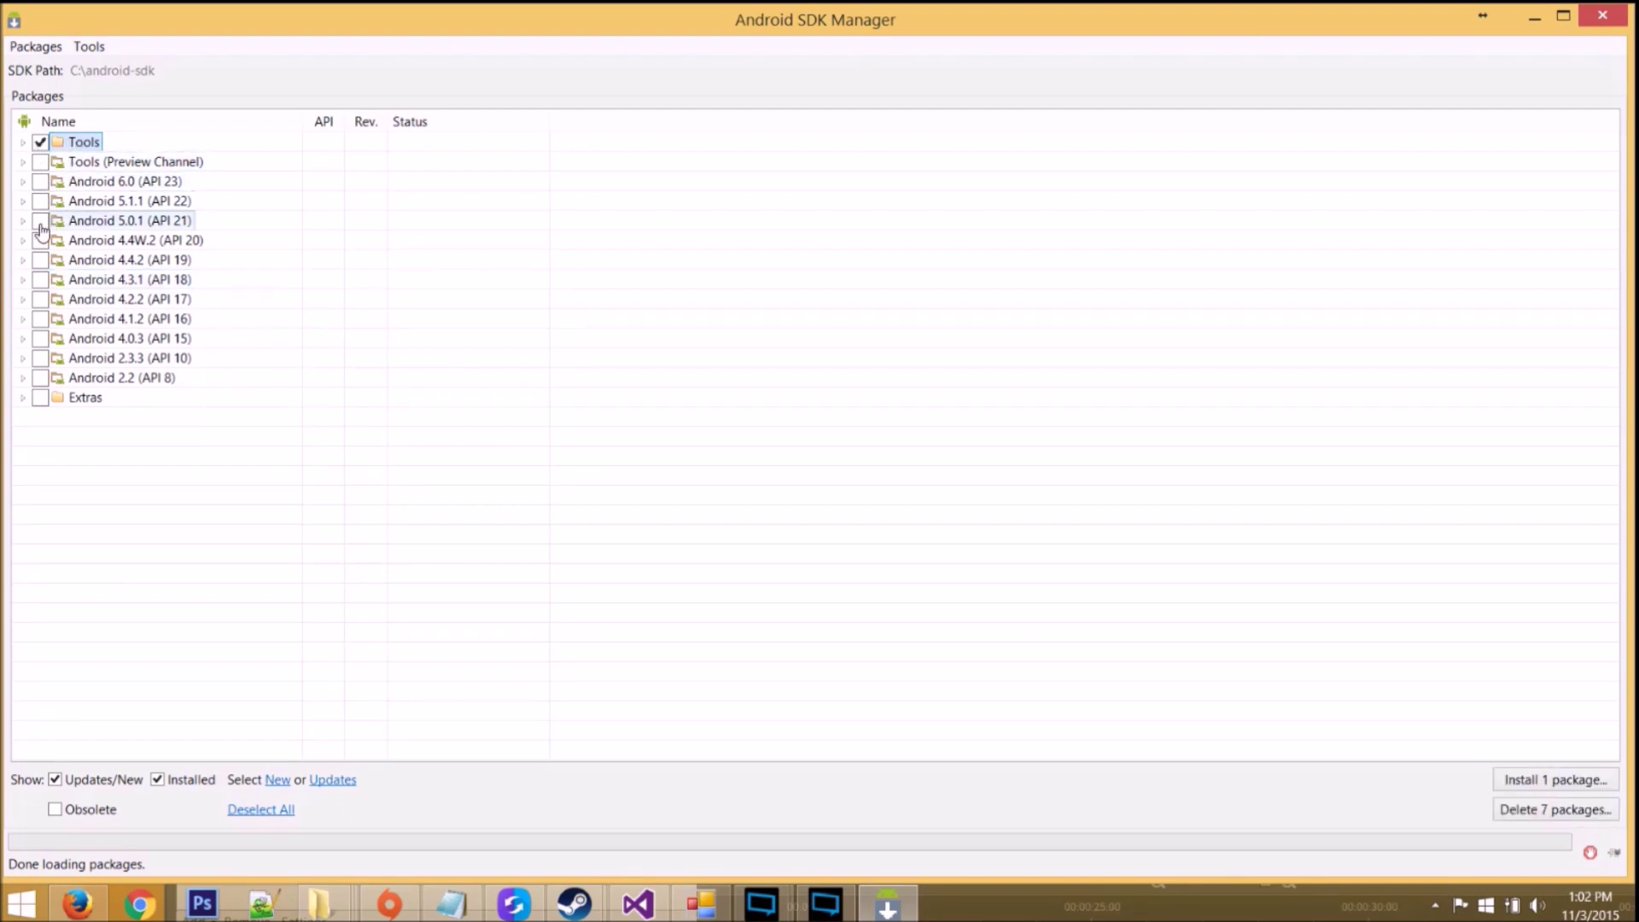
left_click(23, 398)
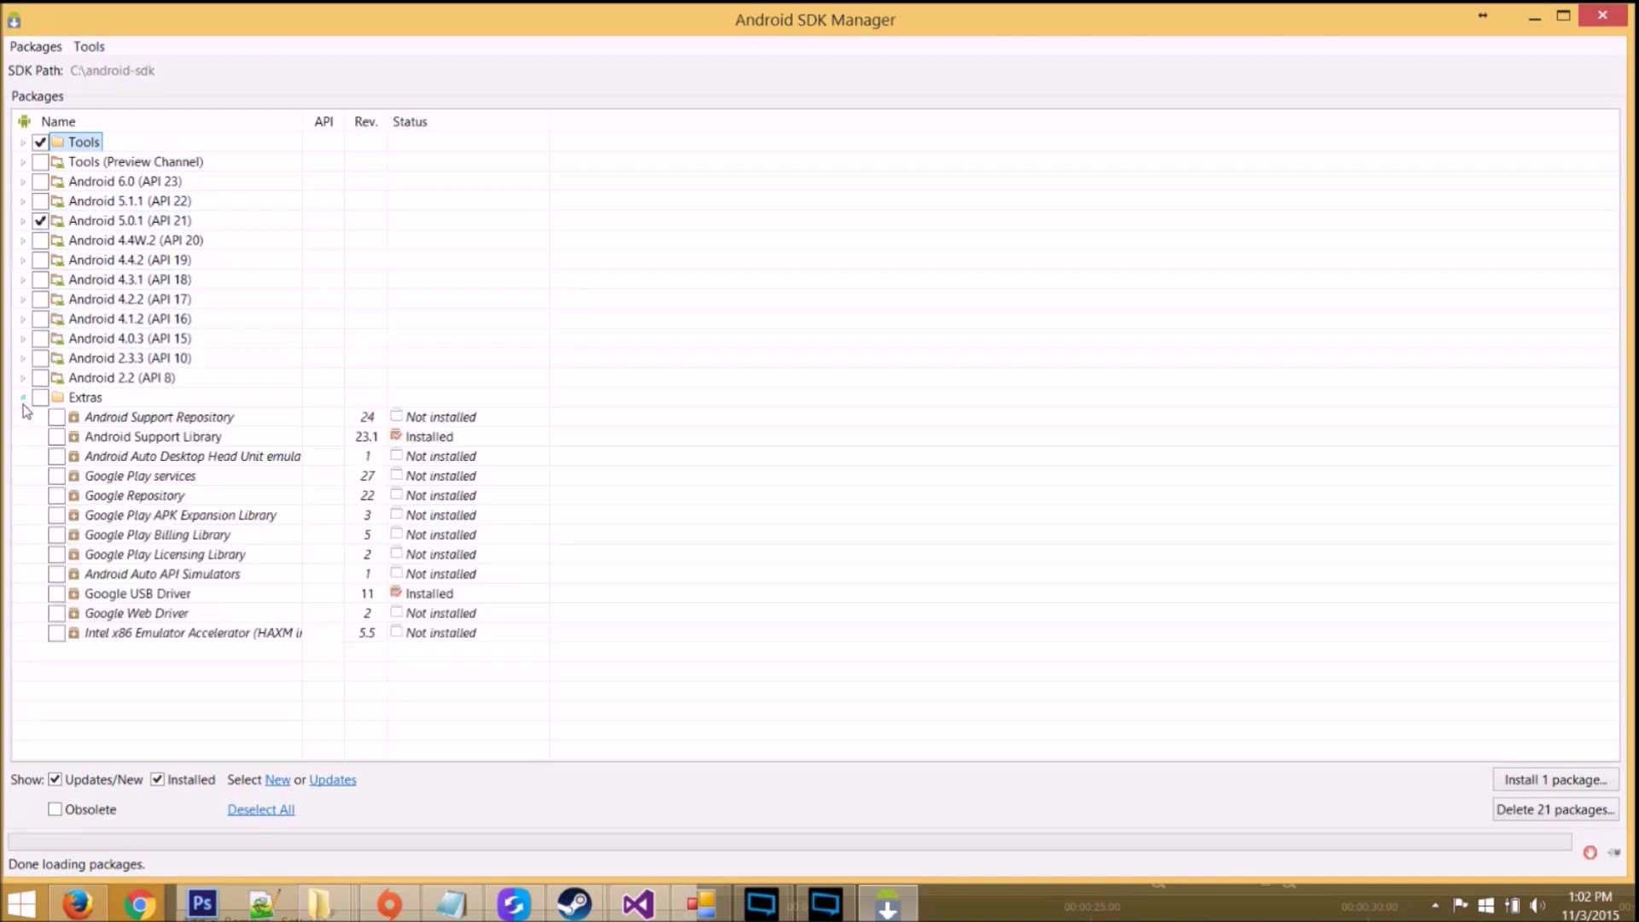
left_click(23, 402)
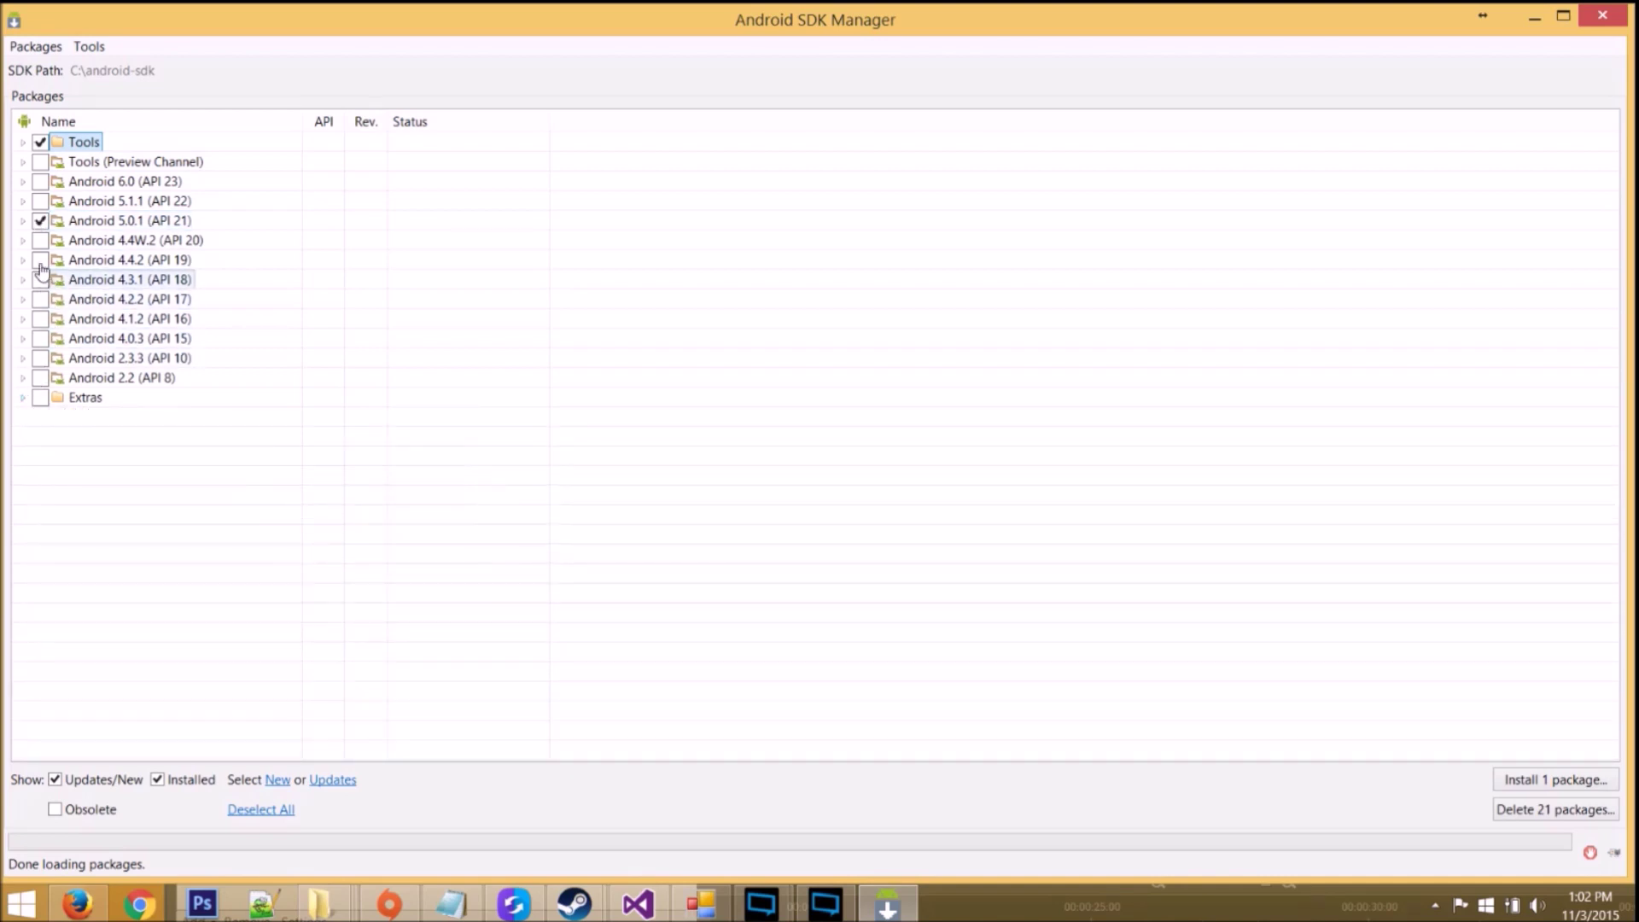
Step: Tick Tools (Preview Channel) and every Android version from 6.0 down to 4.2.2 (API 17)
left_click(40, 163)
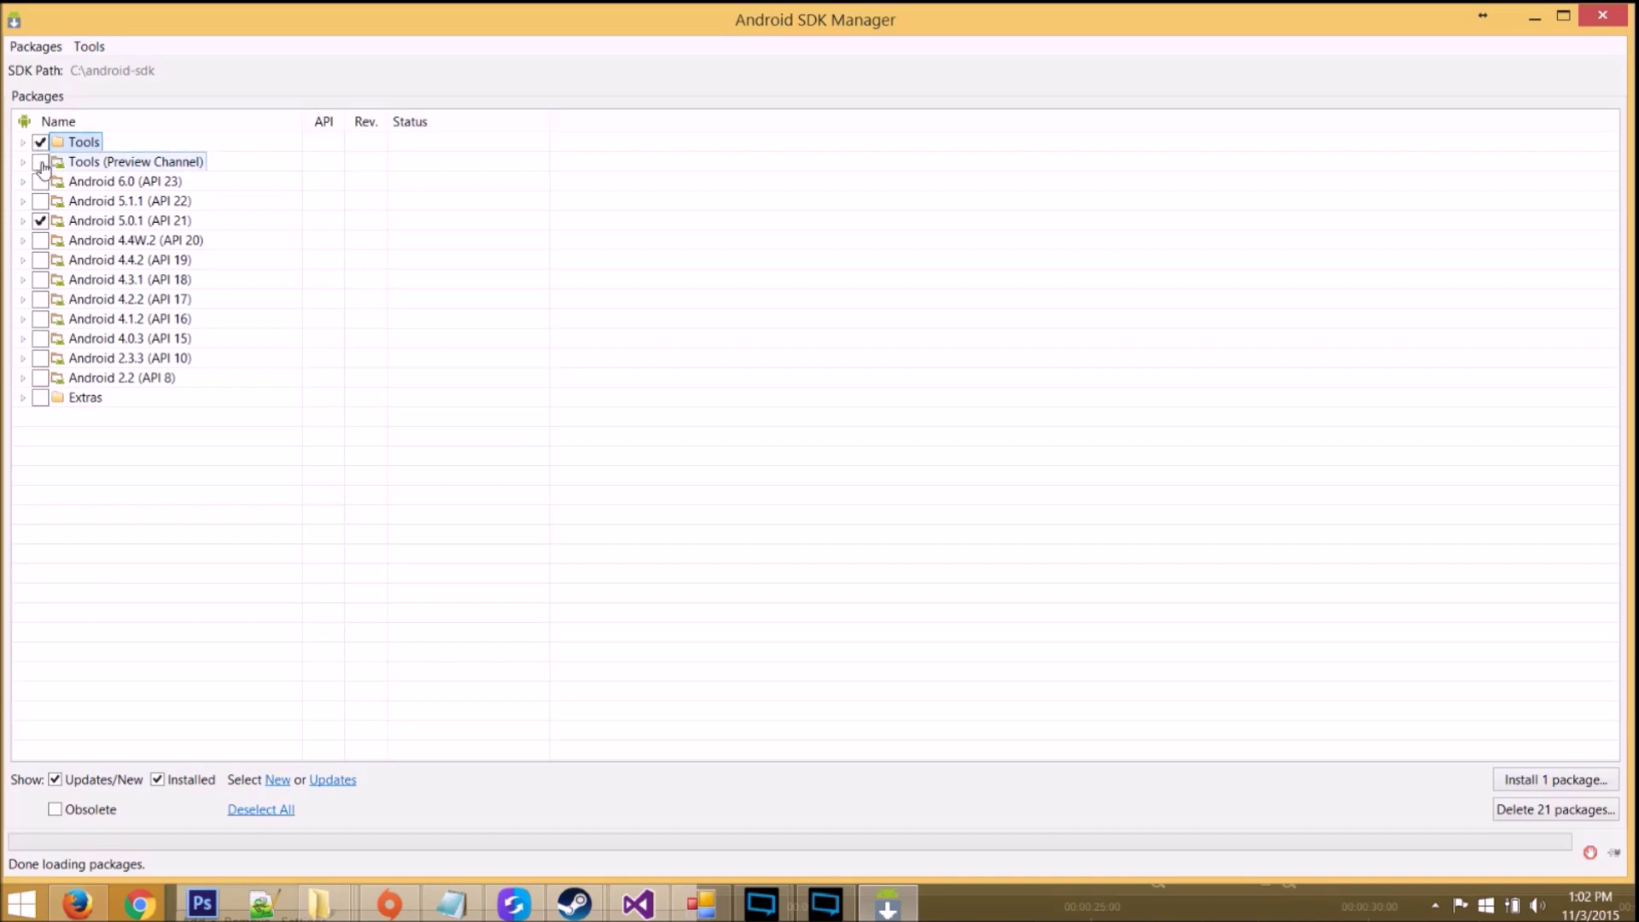
left_click(40, 181)
left_click(41, 201)
left_click(40, 220)
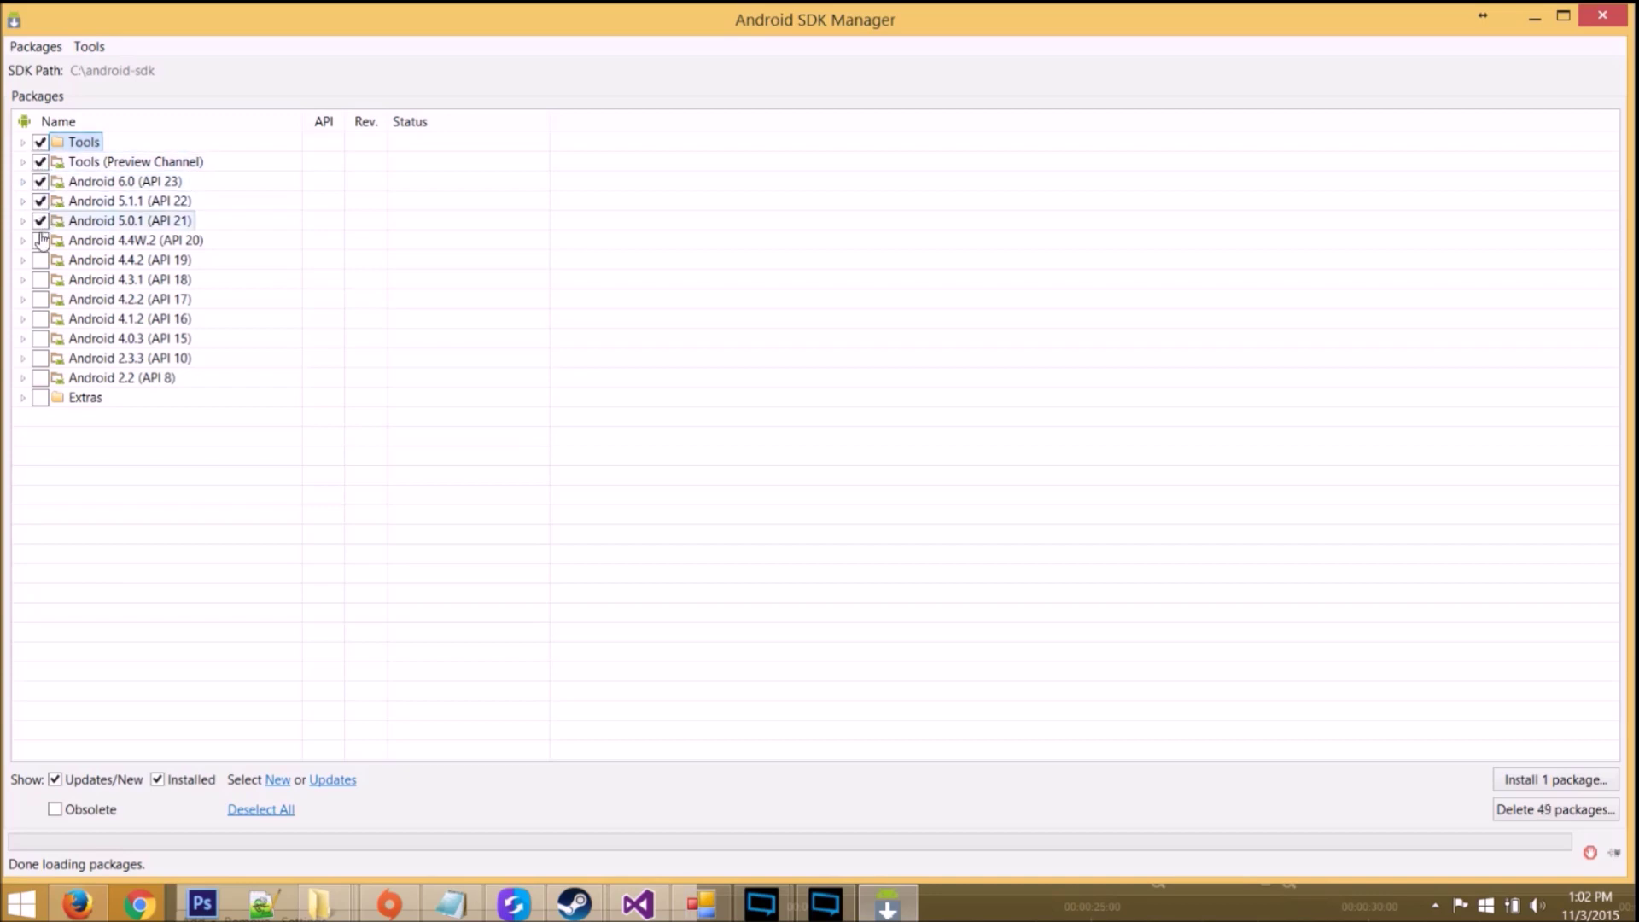
left_click(40, 240)
left_click(40, 260)
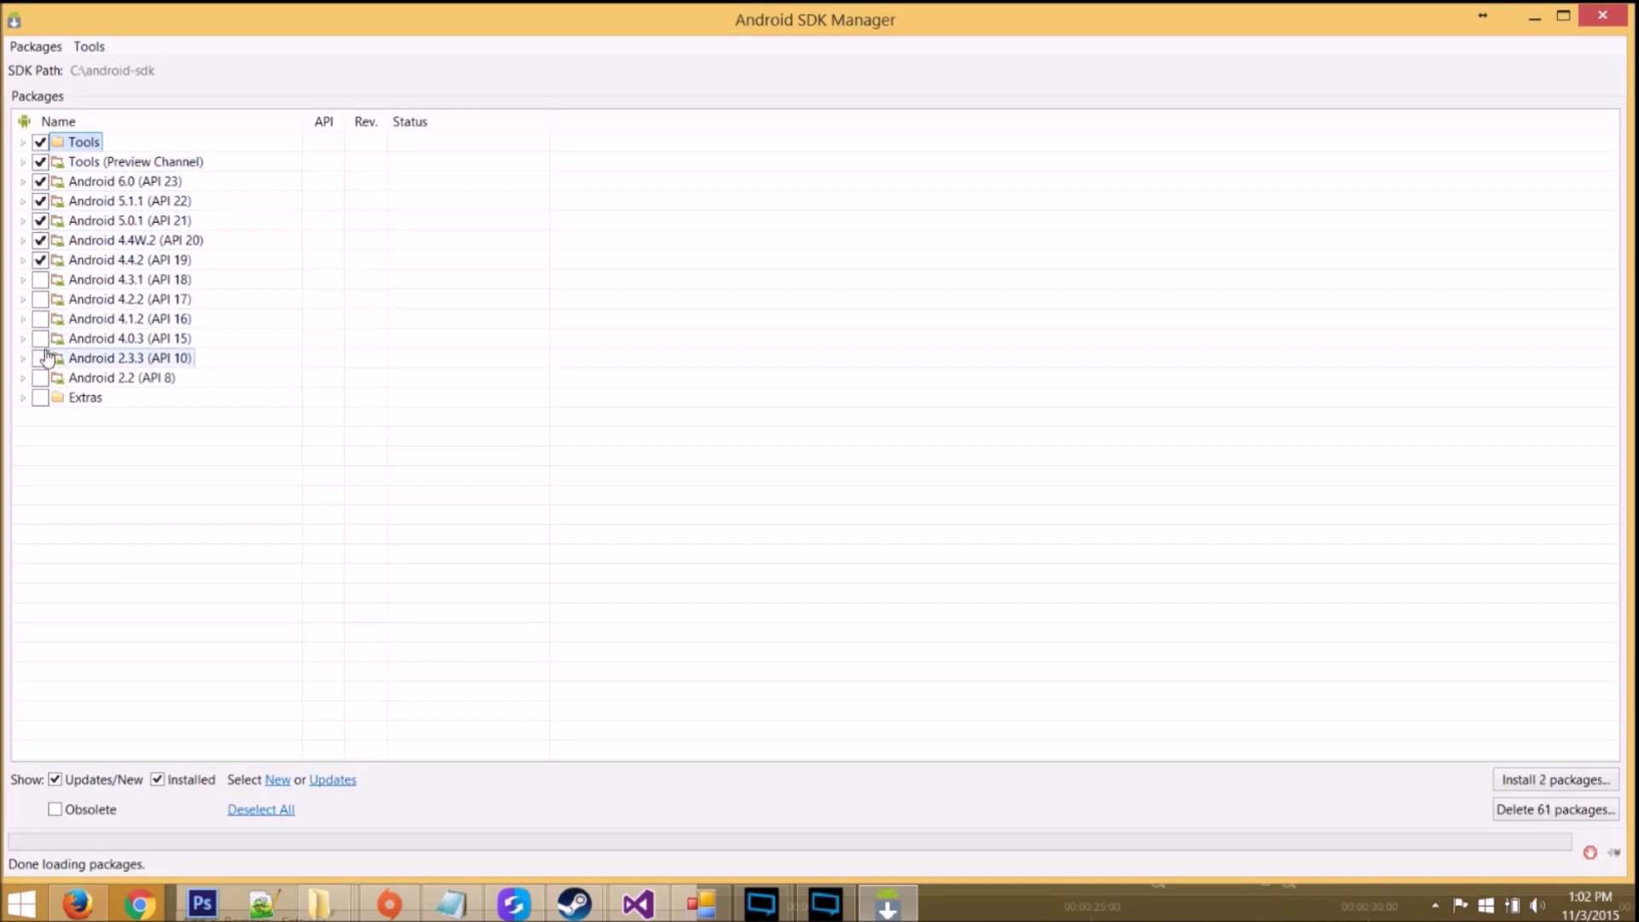
left_click(40, 281)
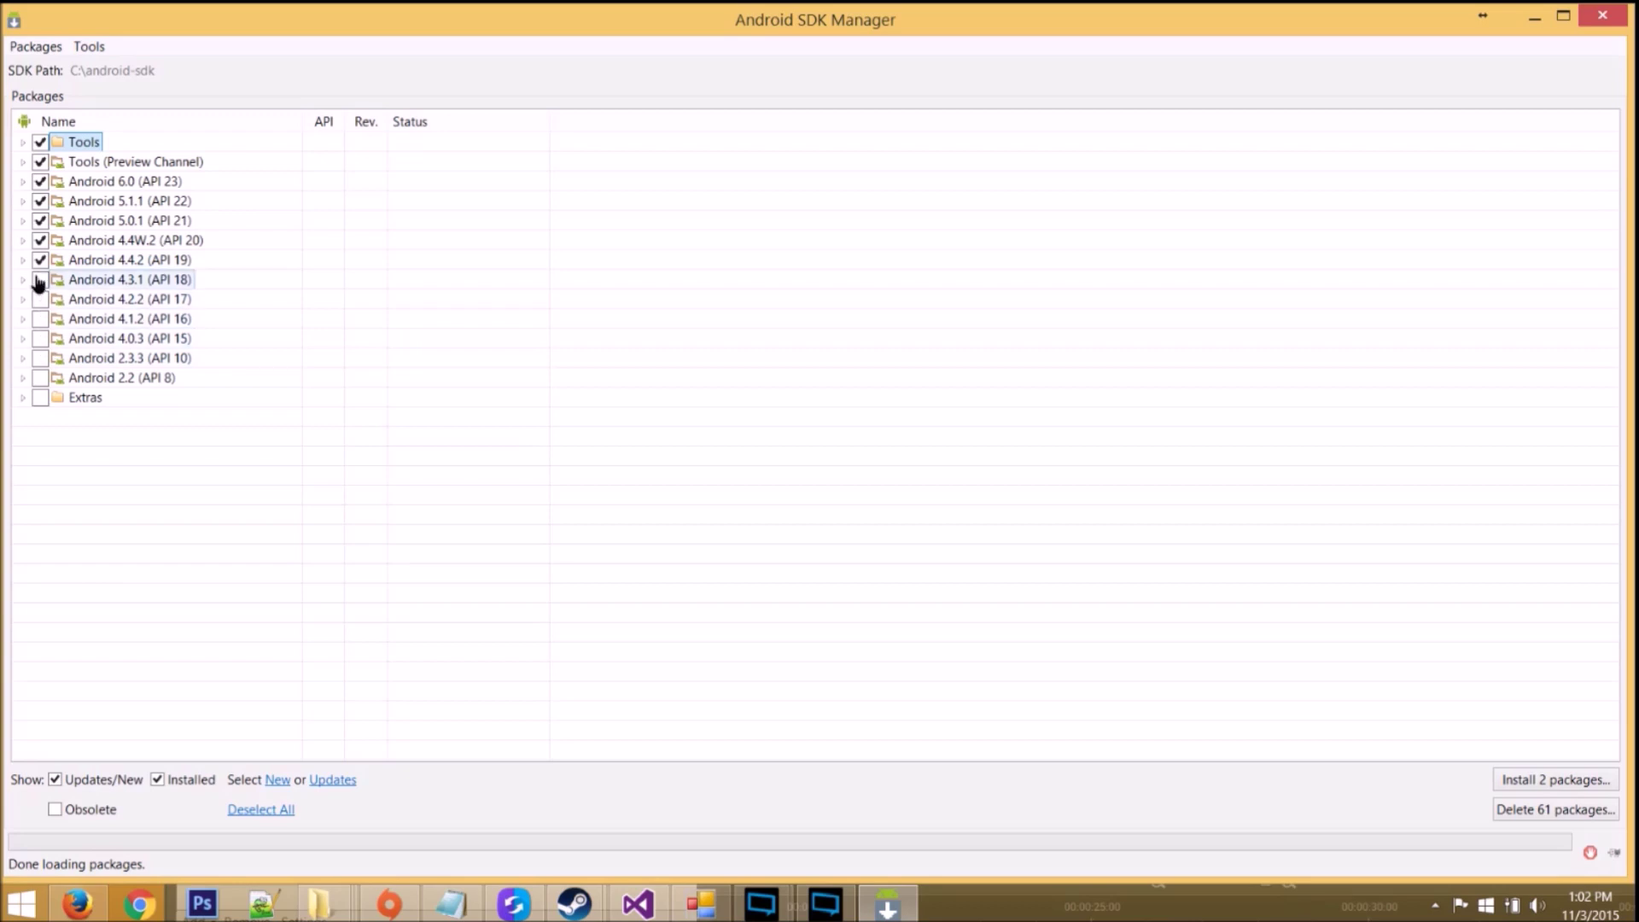
left_click(48, 301)
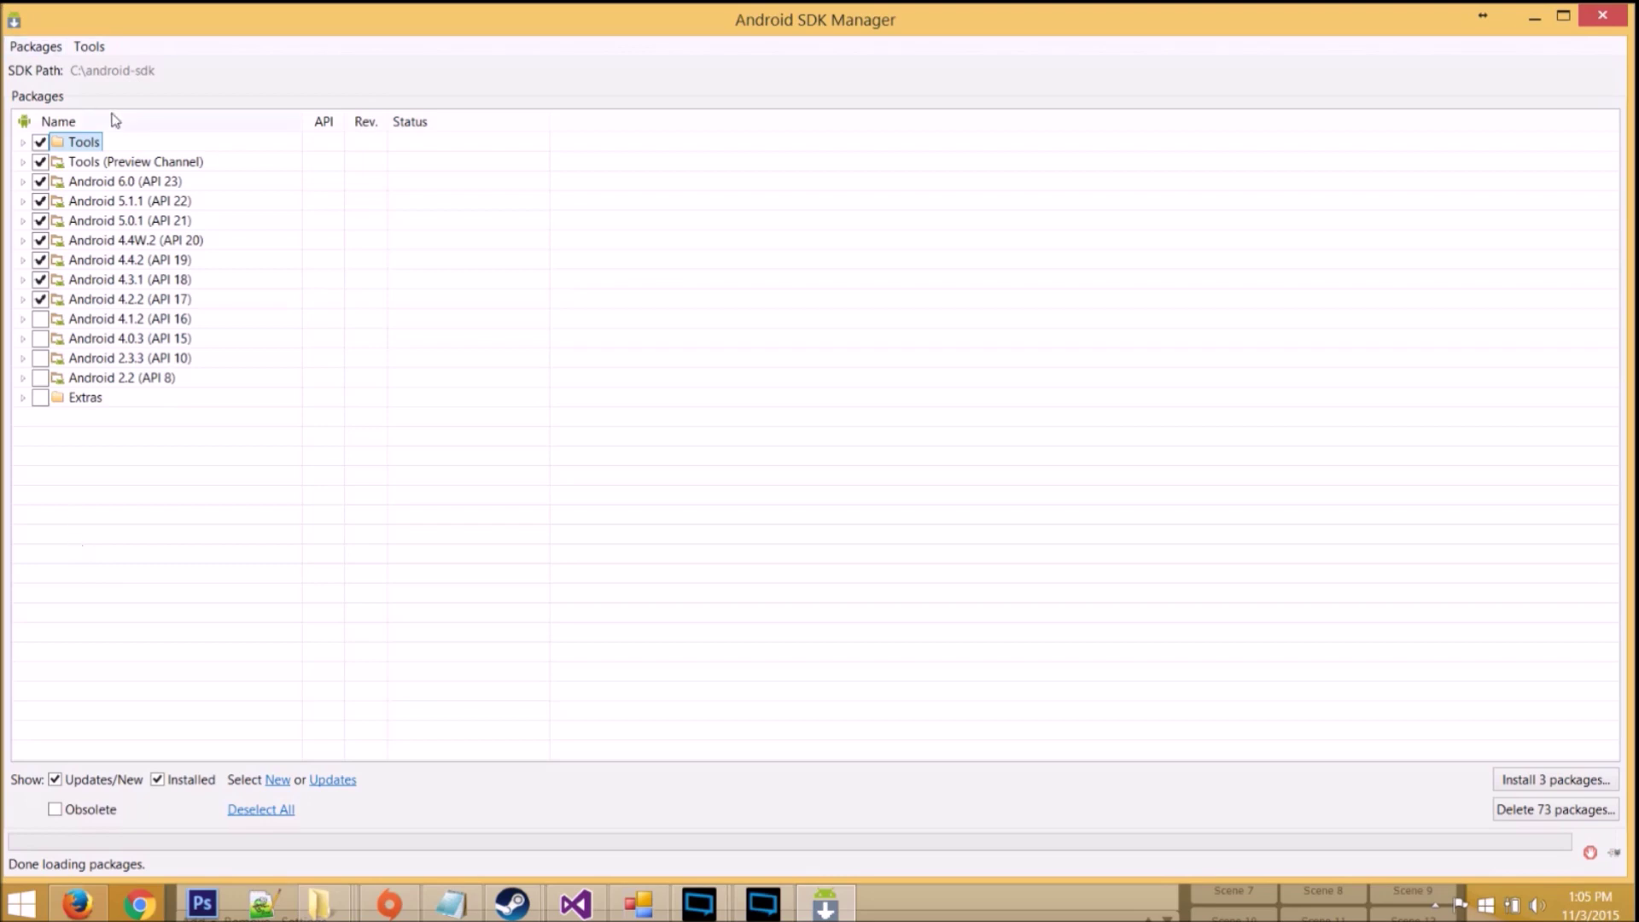
left_click(24, 399)
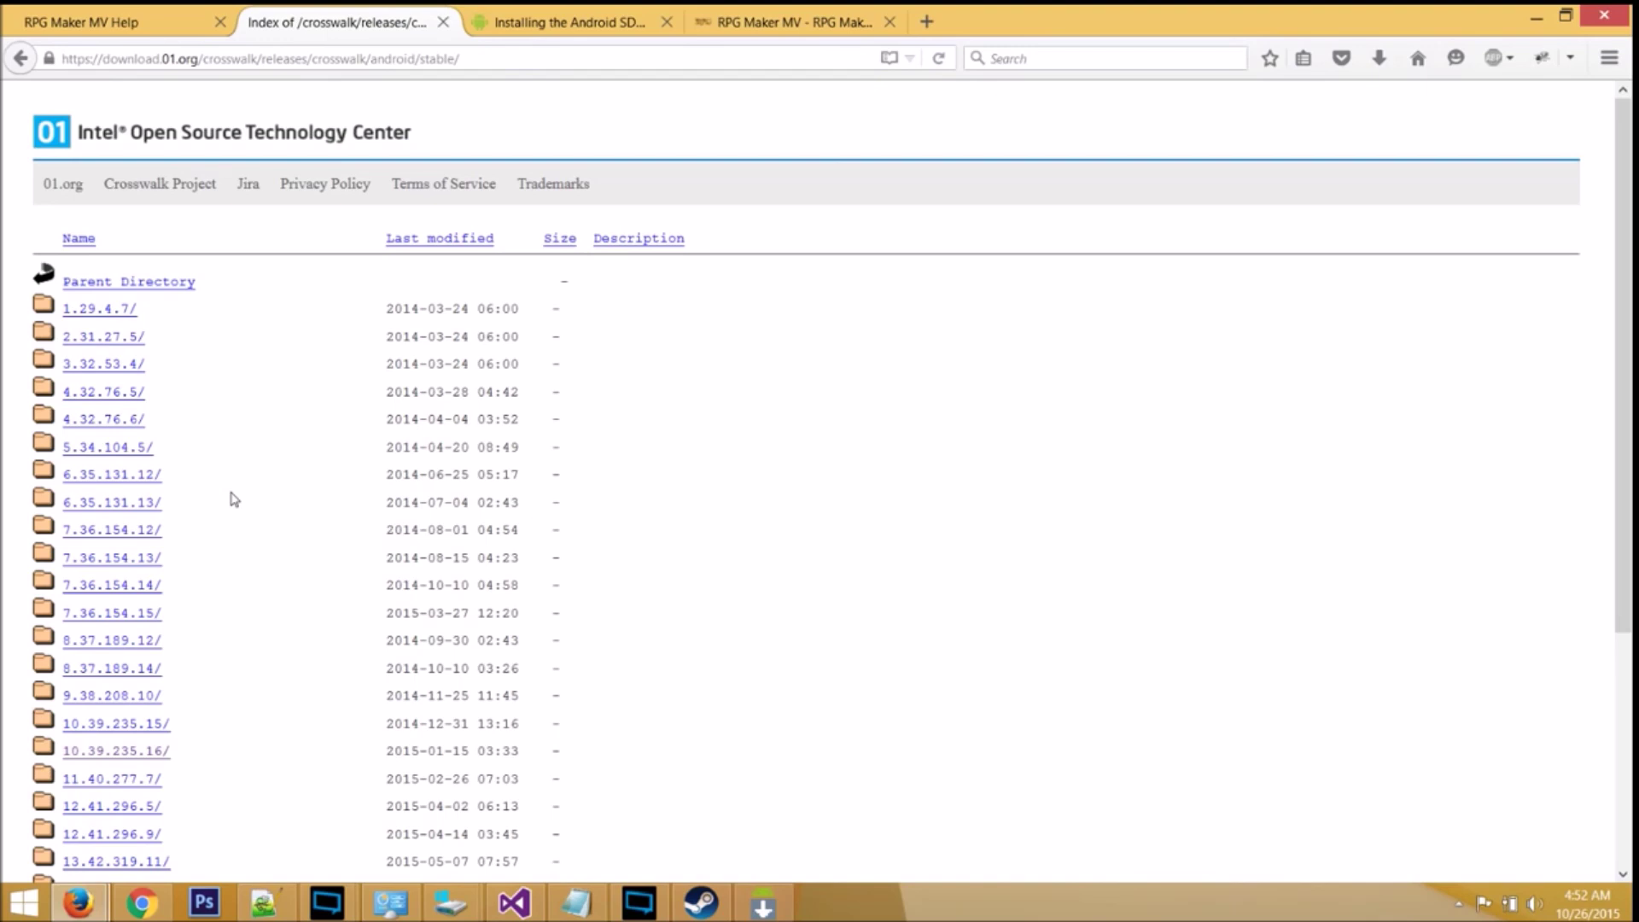
Step: Save crosswalk-10.39.235.16.zip from the 10.39.235.16 release folder and open it
left_click(134, 762)
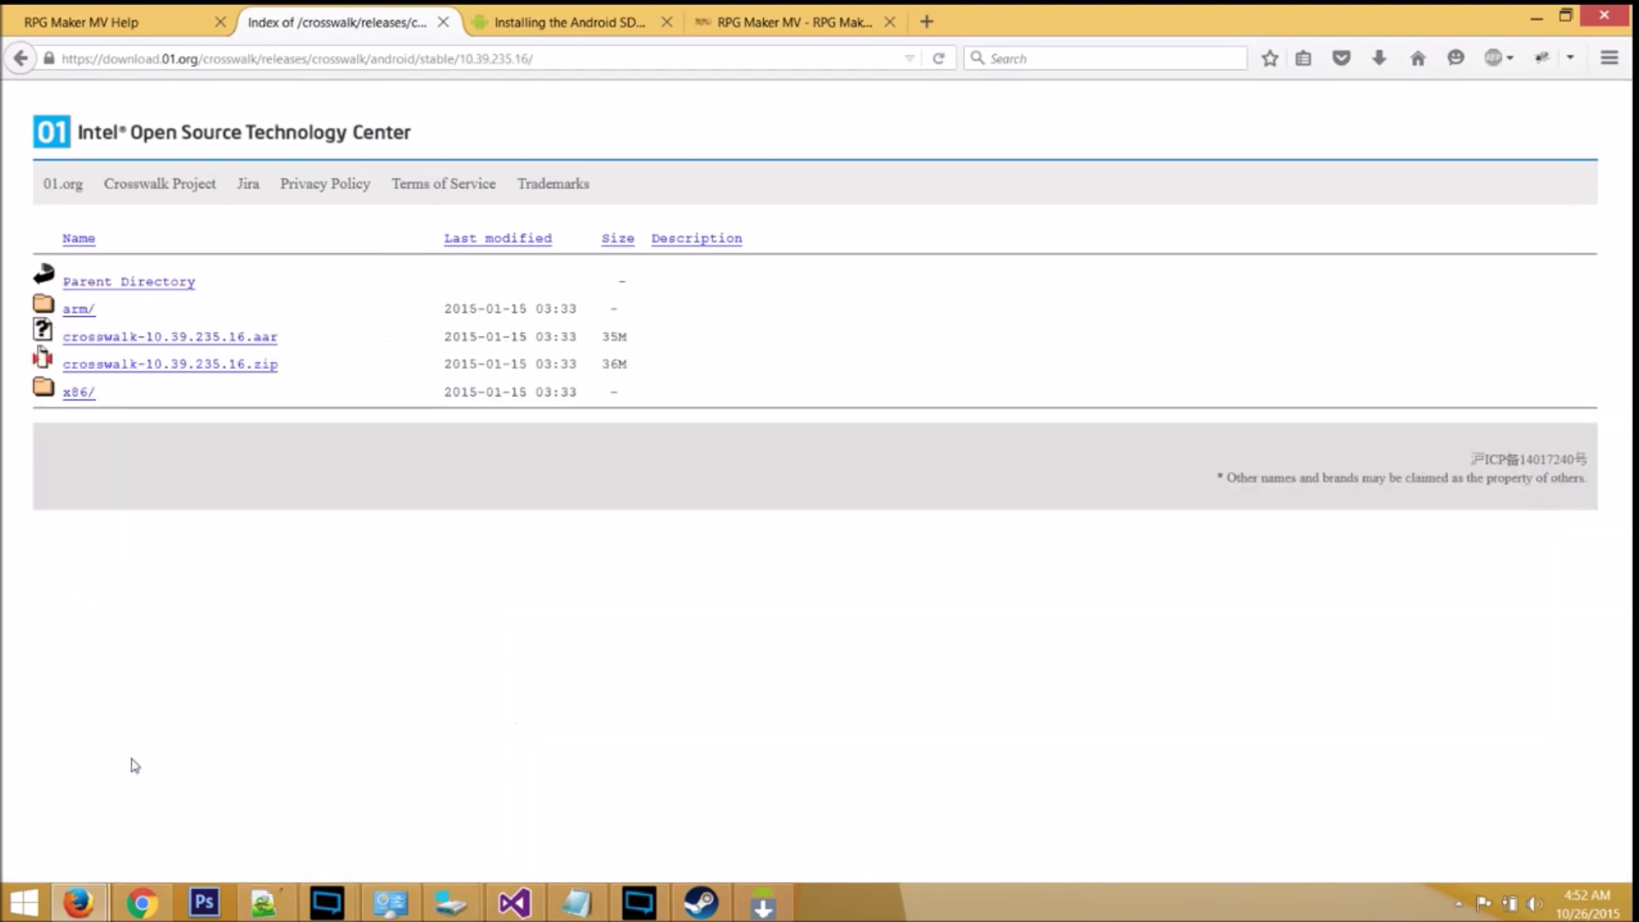
left_click(133, 368)
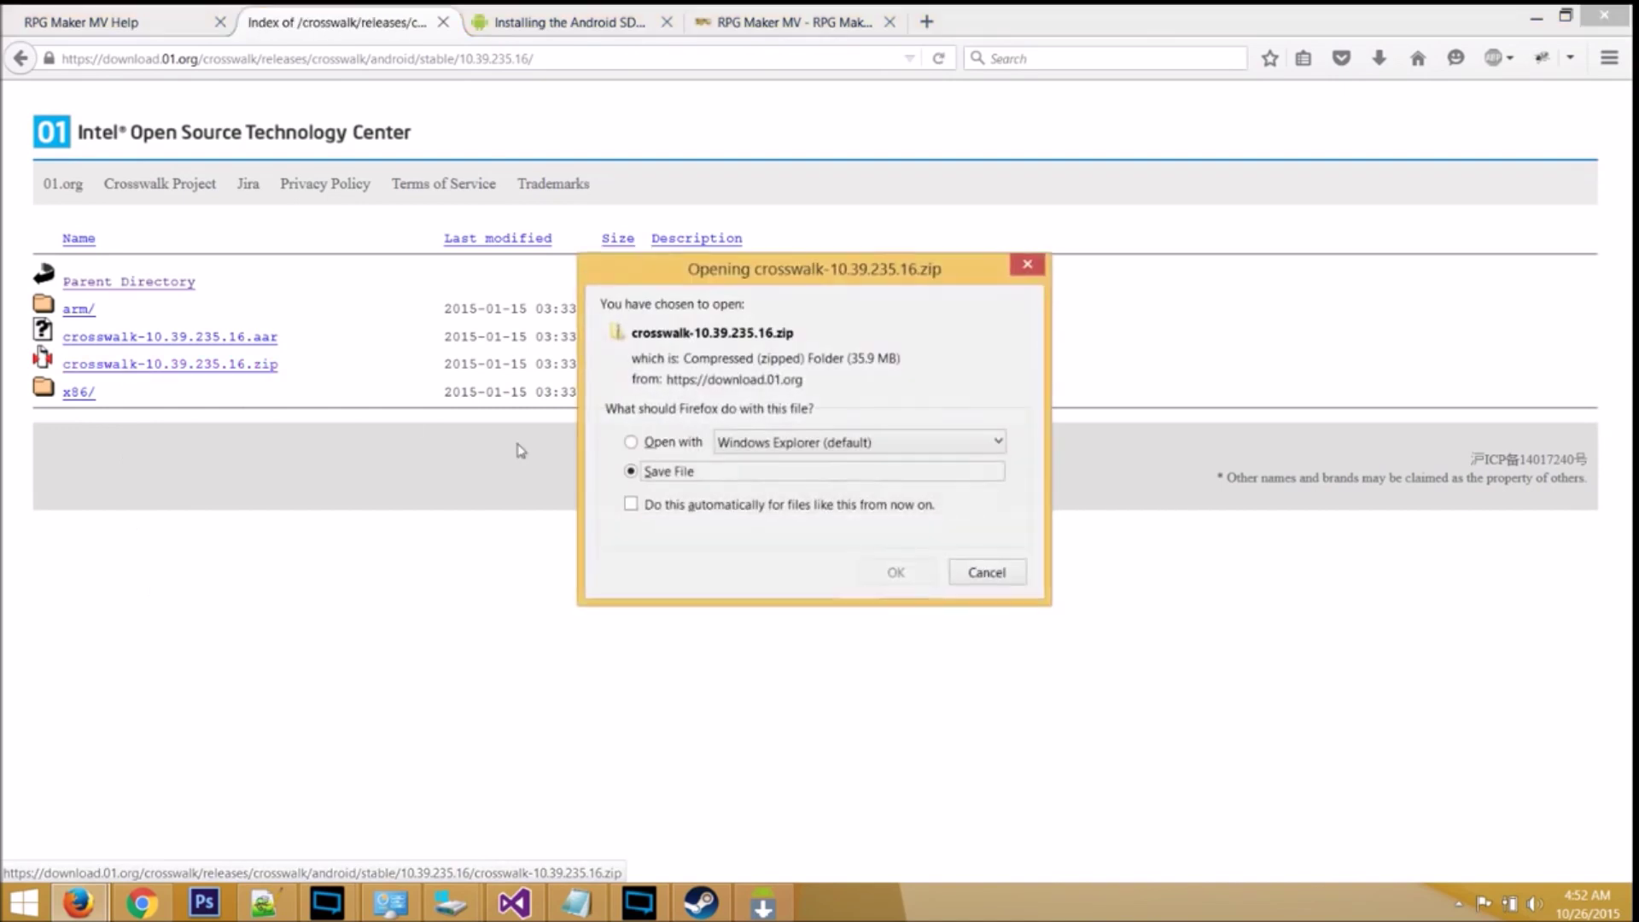
left_click(896, 571)
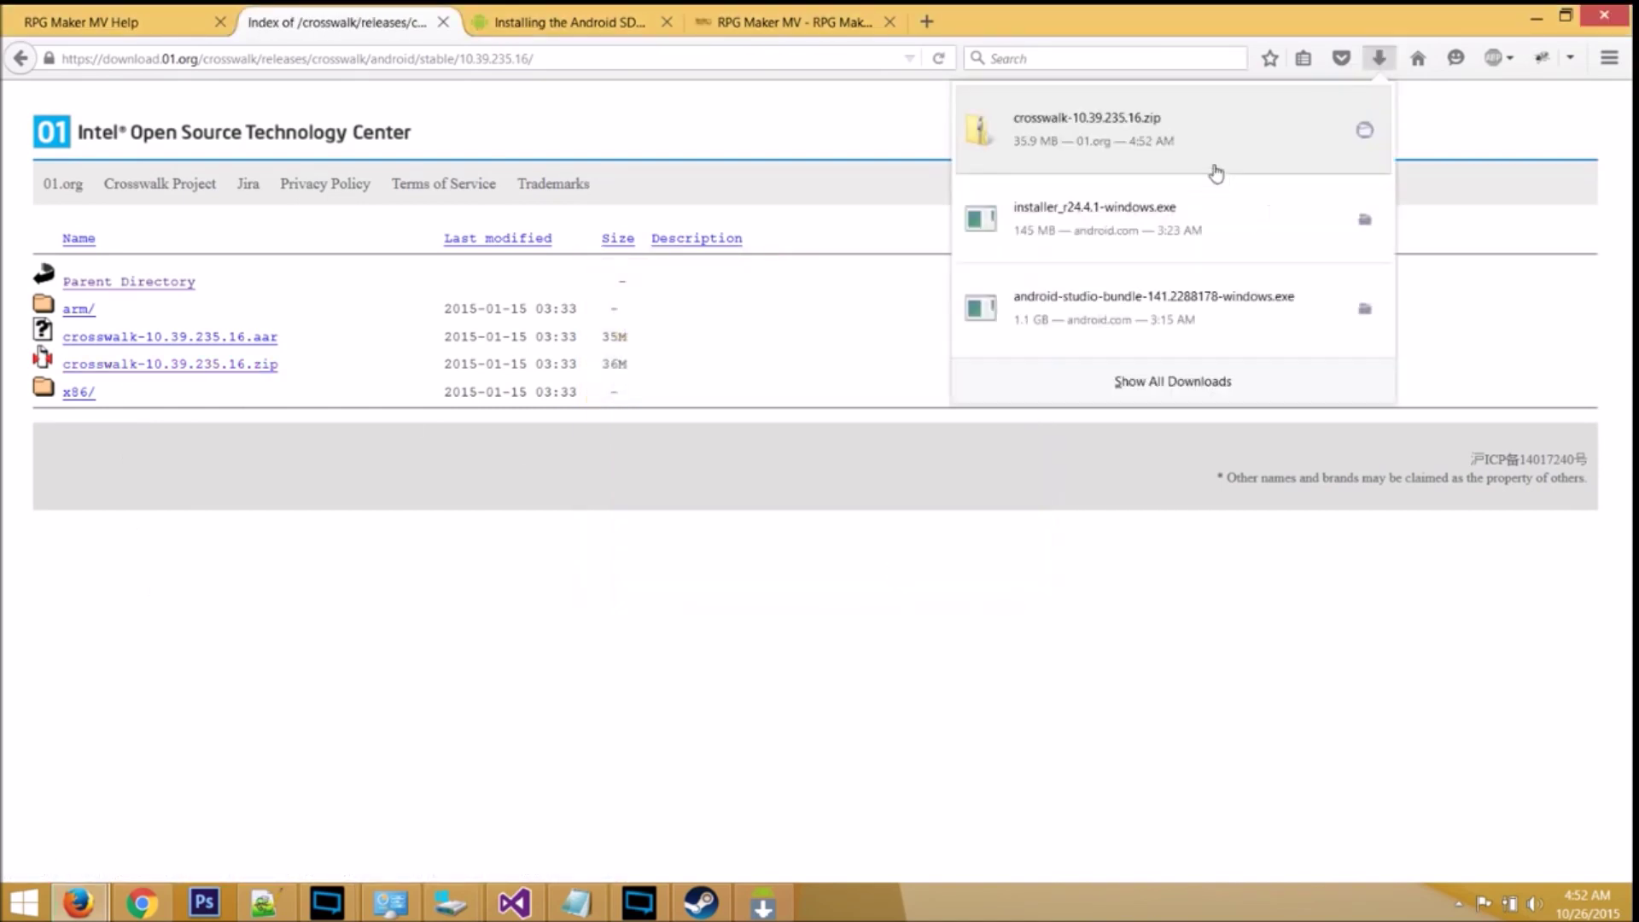
left_click(1182, 150)
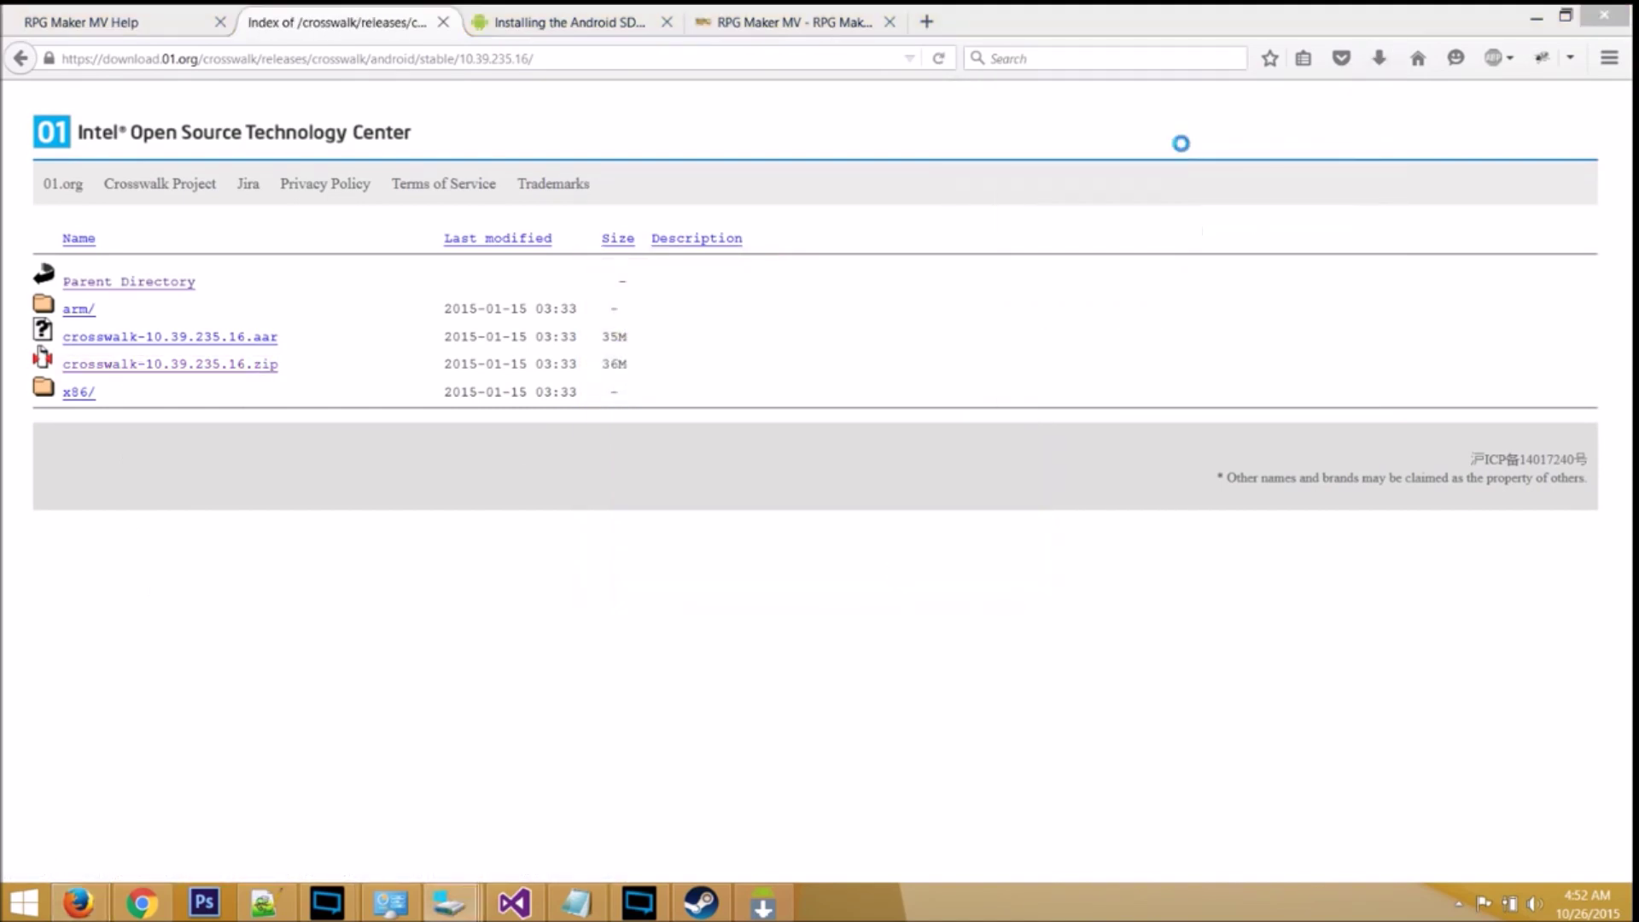
left_click(316, 150)
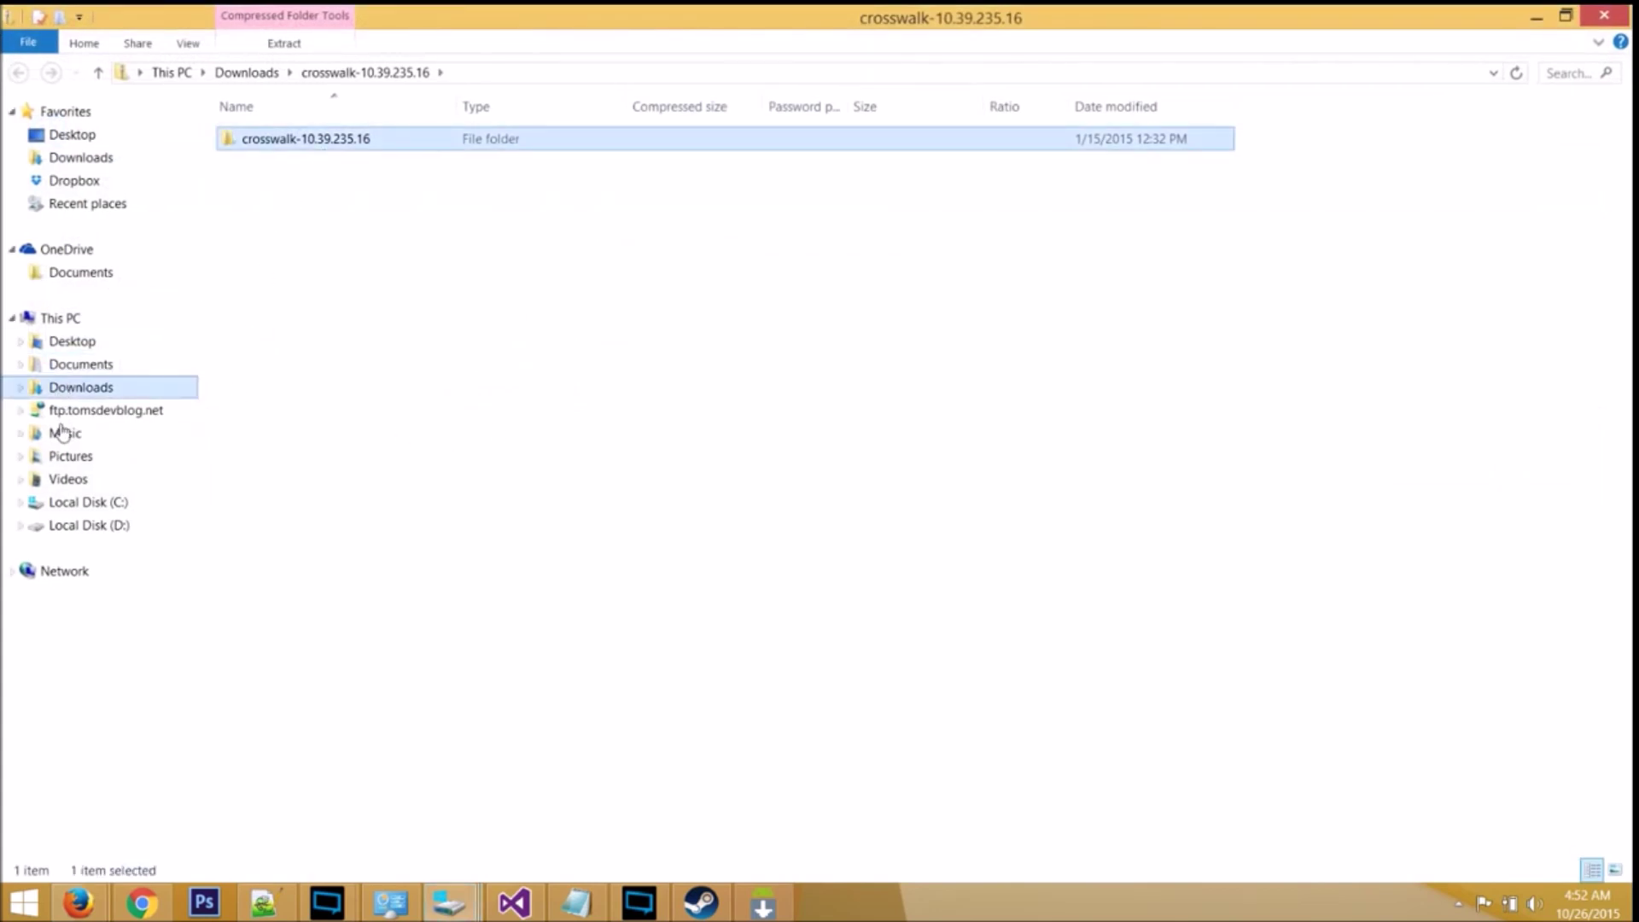
Step: Paste the crosswalk folder onto C:, run TomsPathomtizer as administrator and accept its EULA
left_click(119, 510)
key("ctrl+v")
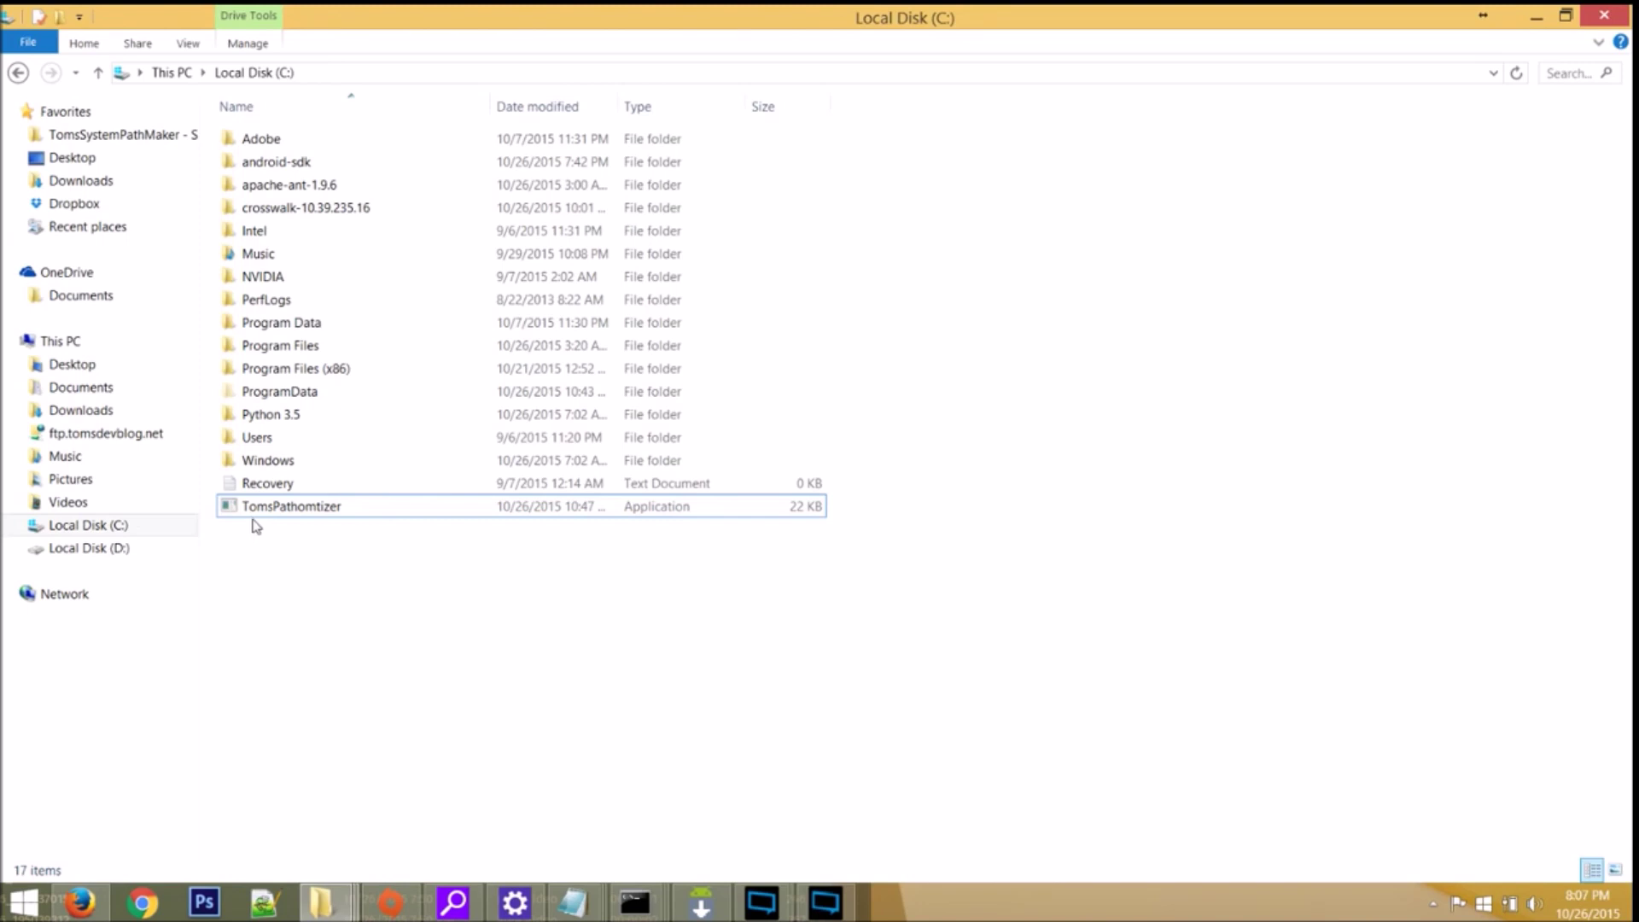
left_click(275, 515)
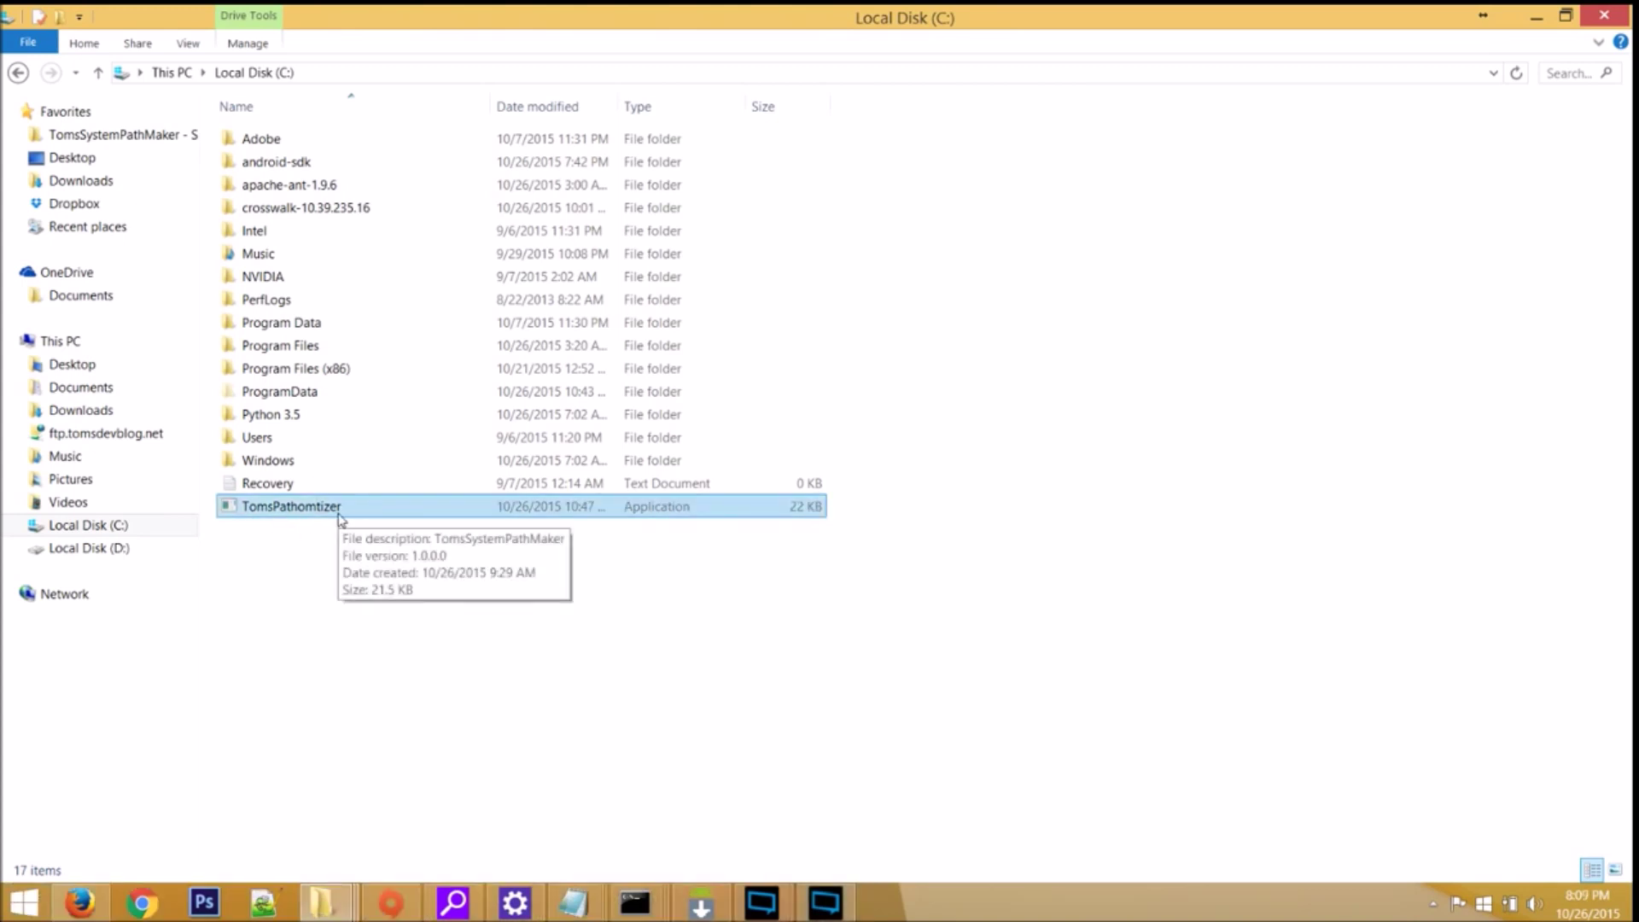
left_click(340, 517)
right_click(339, 517)
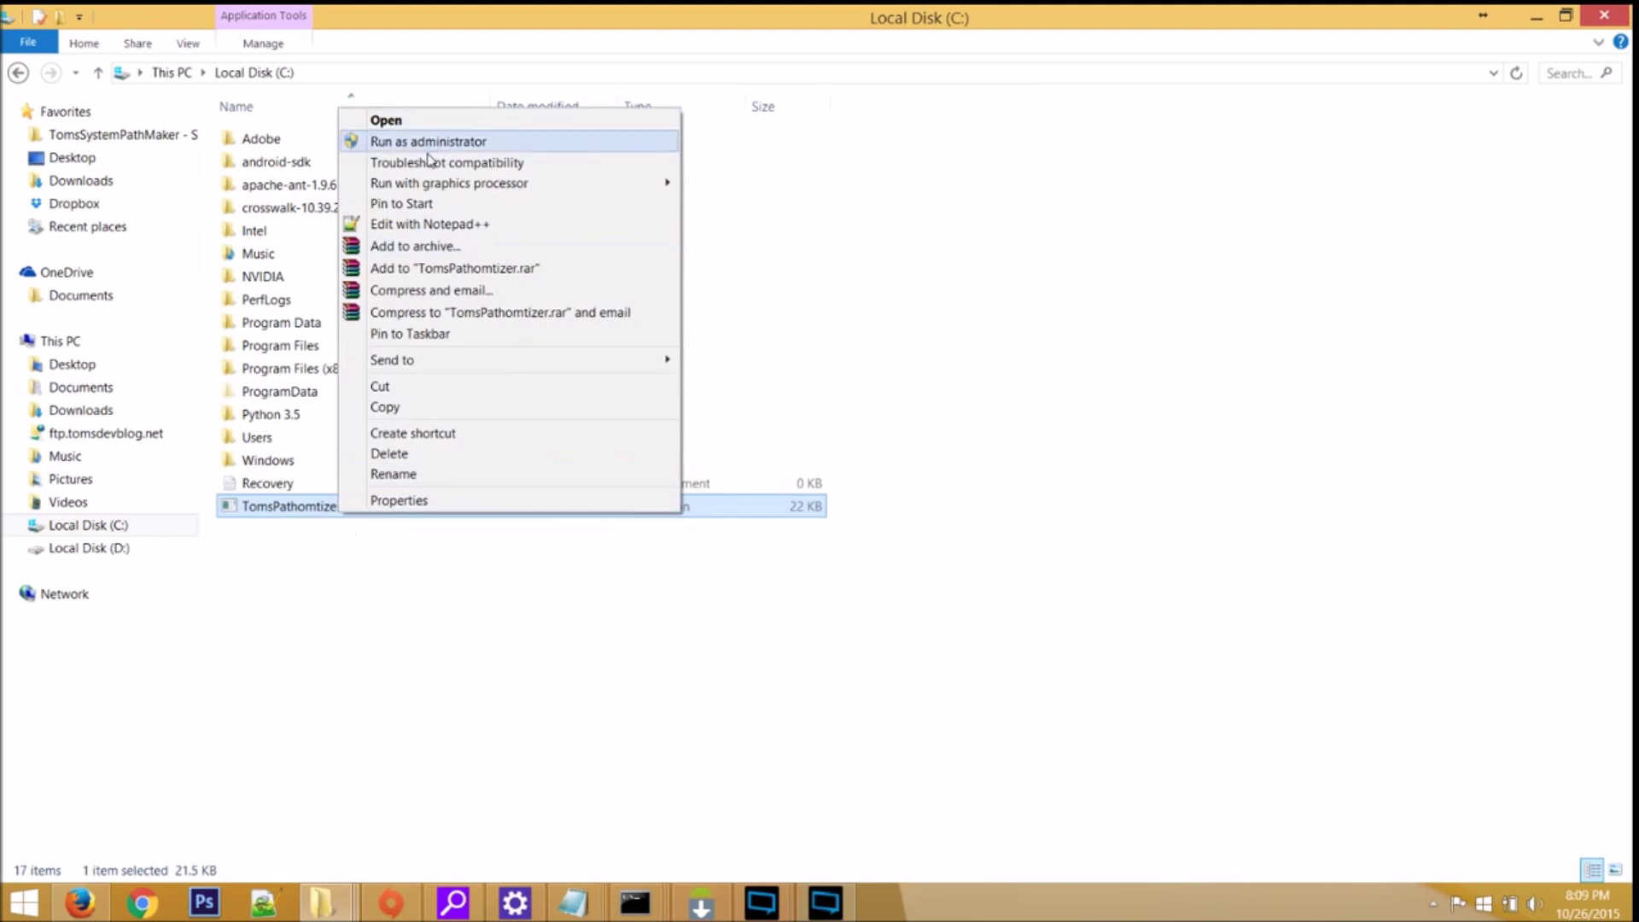
left_click(429, 141)
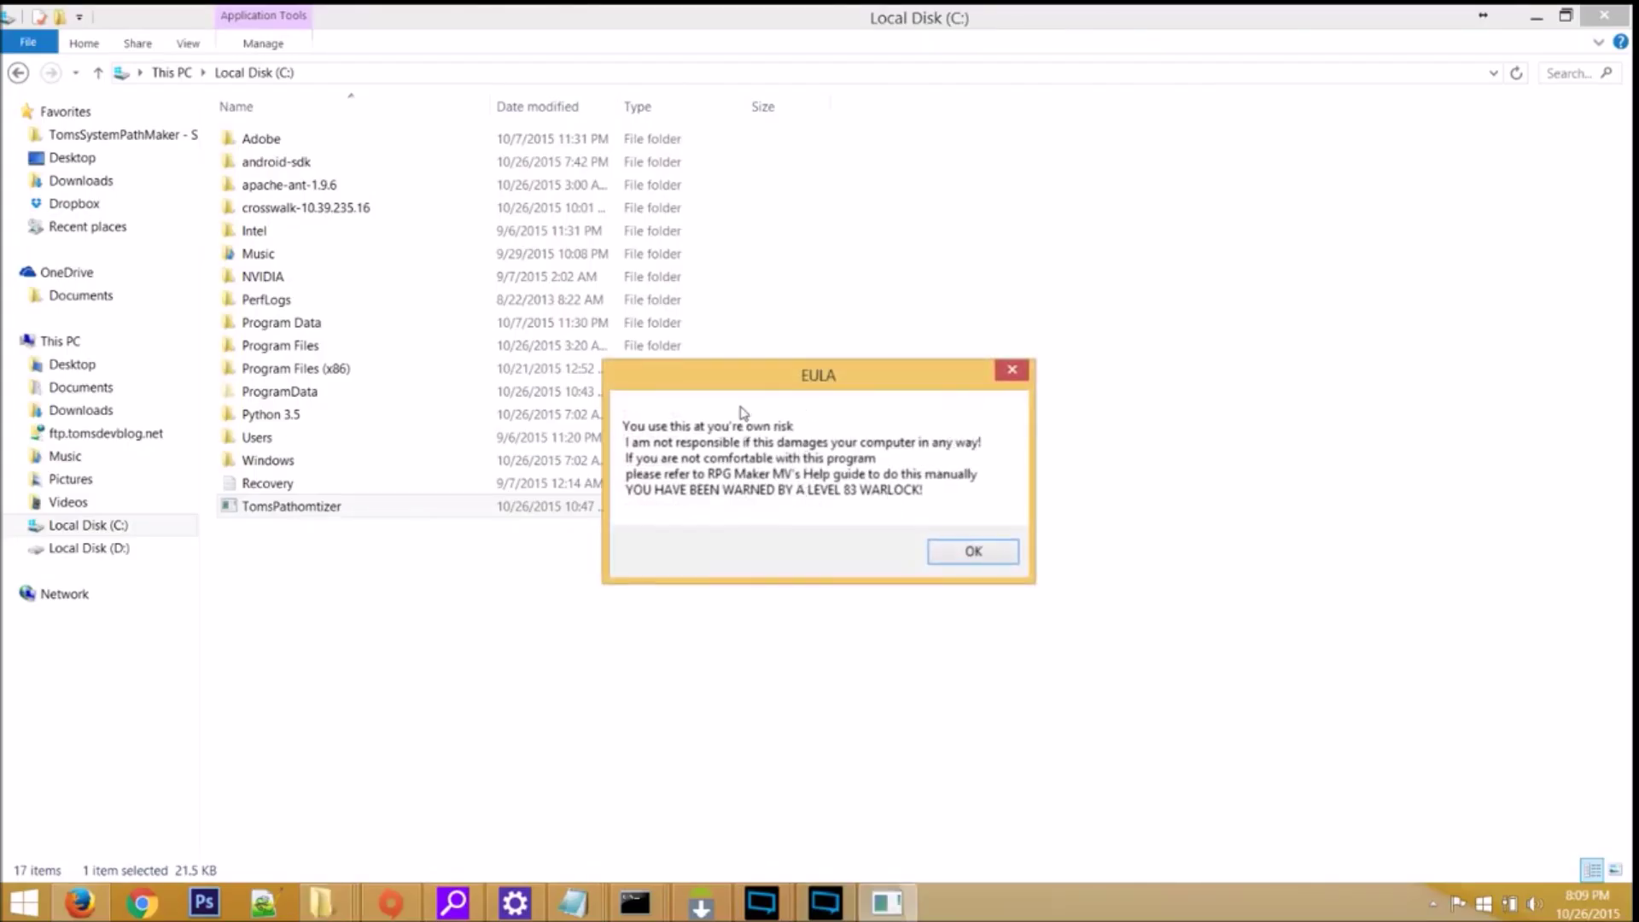
left_click(958, 559)
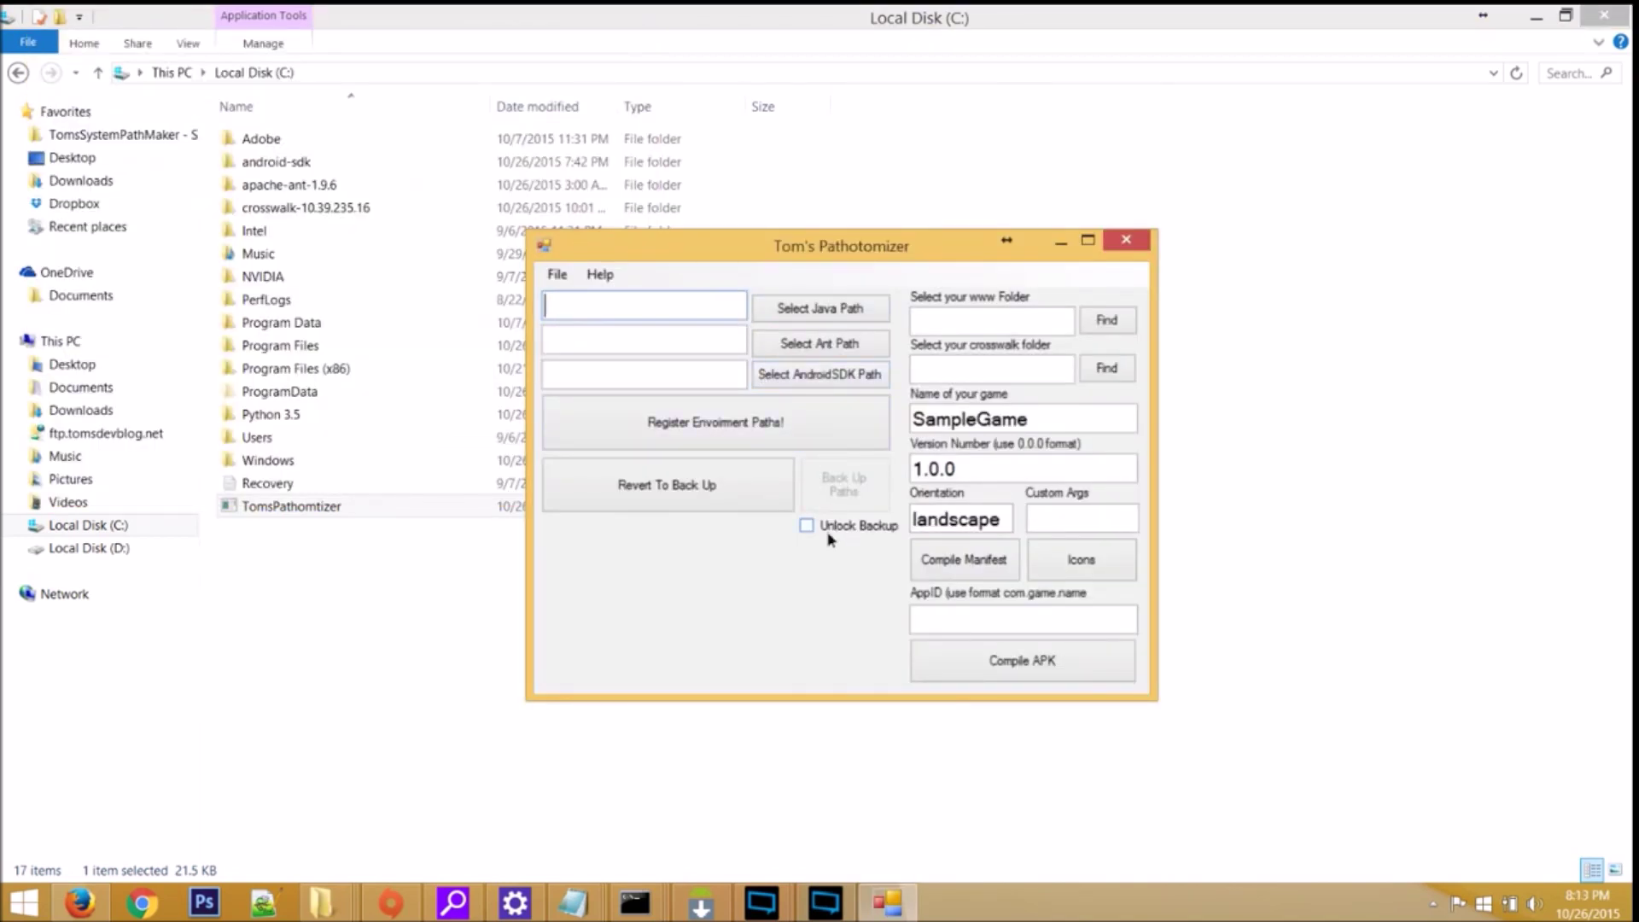
left_click(828, 532)
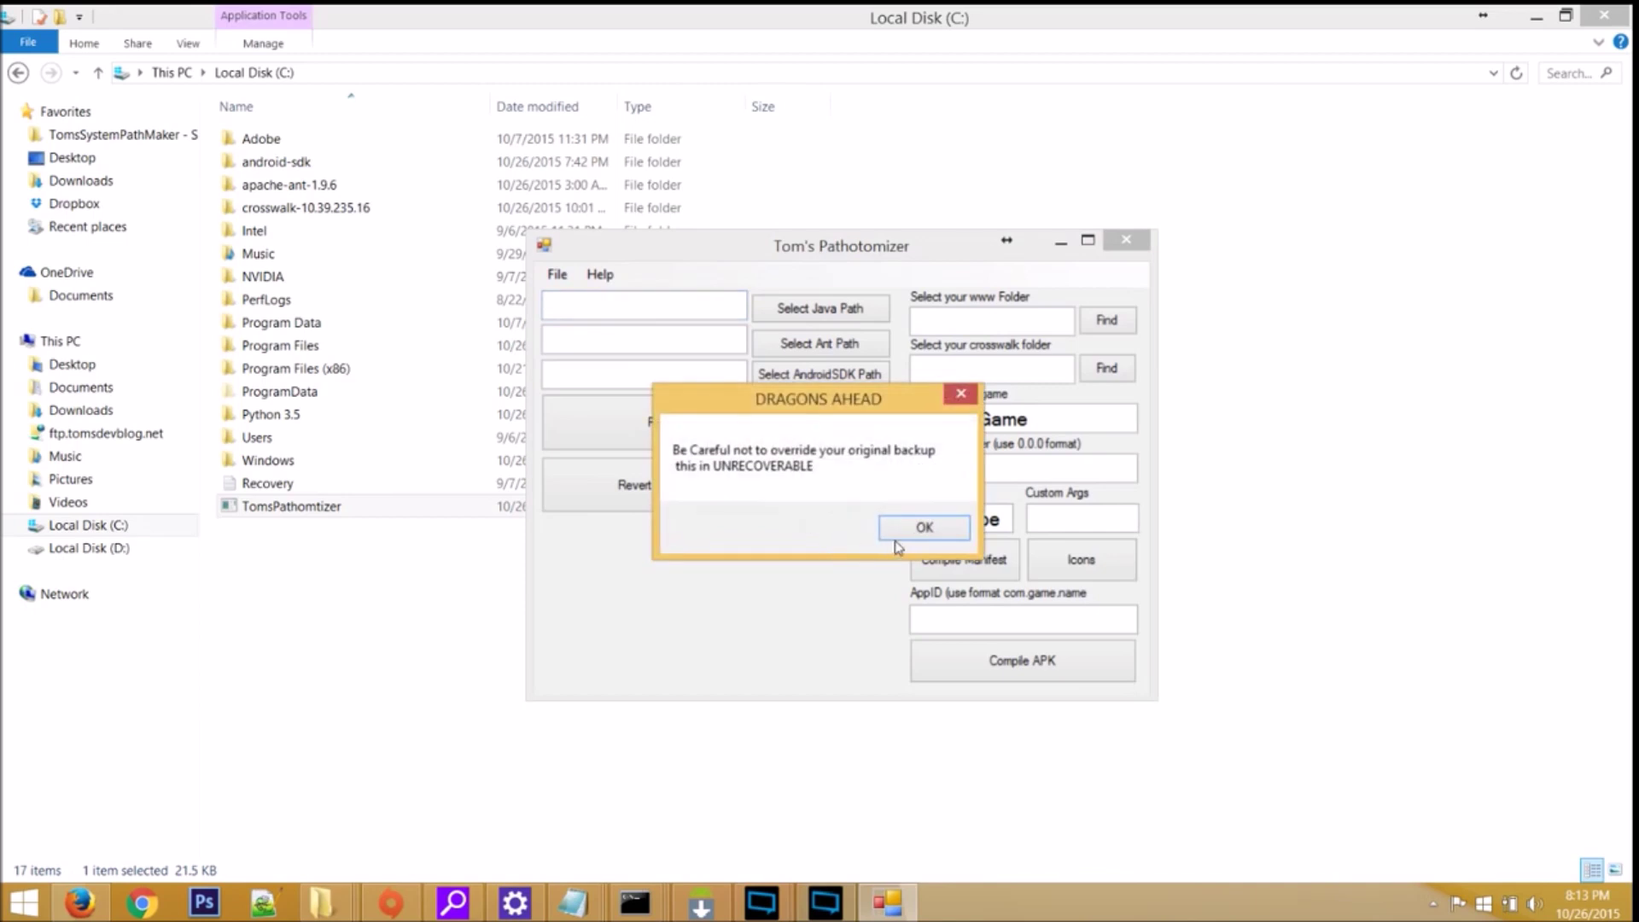
Step: Unlock the backup option and back up the current system PATH, acknowledging the Python-entries confirmation
left_click(918, 529)
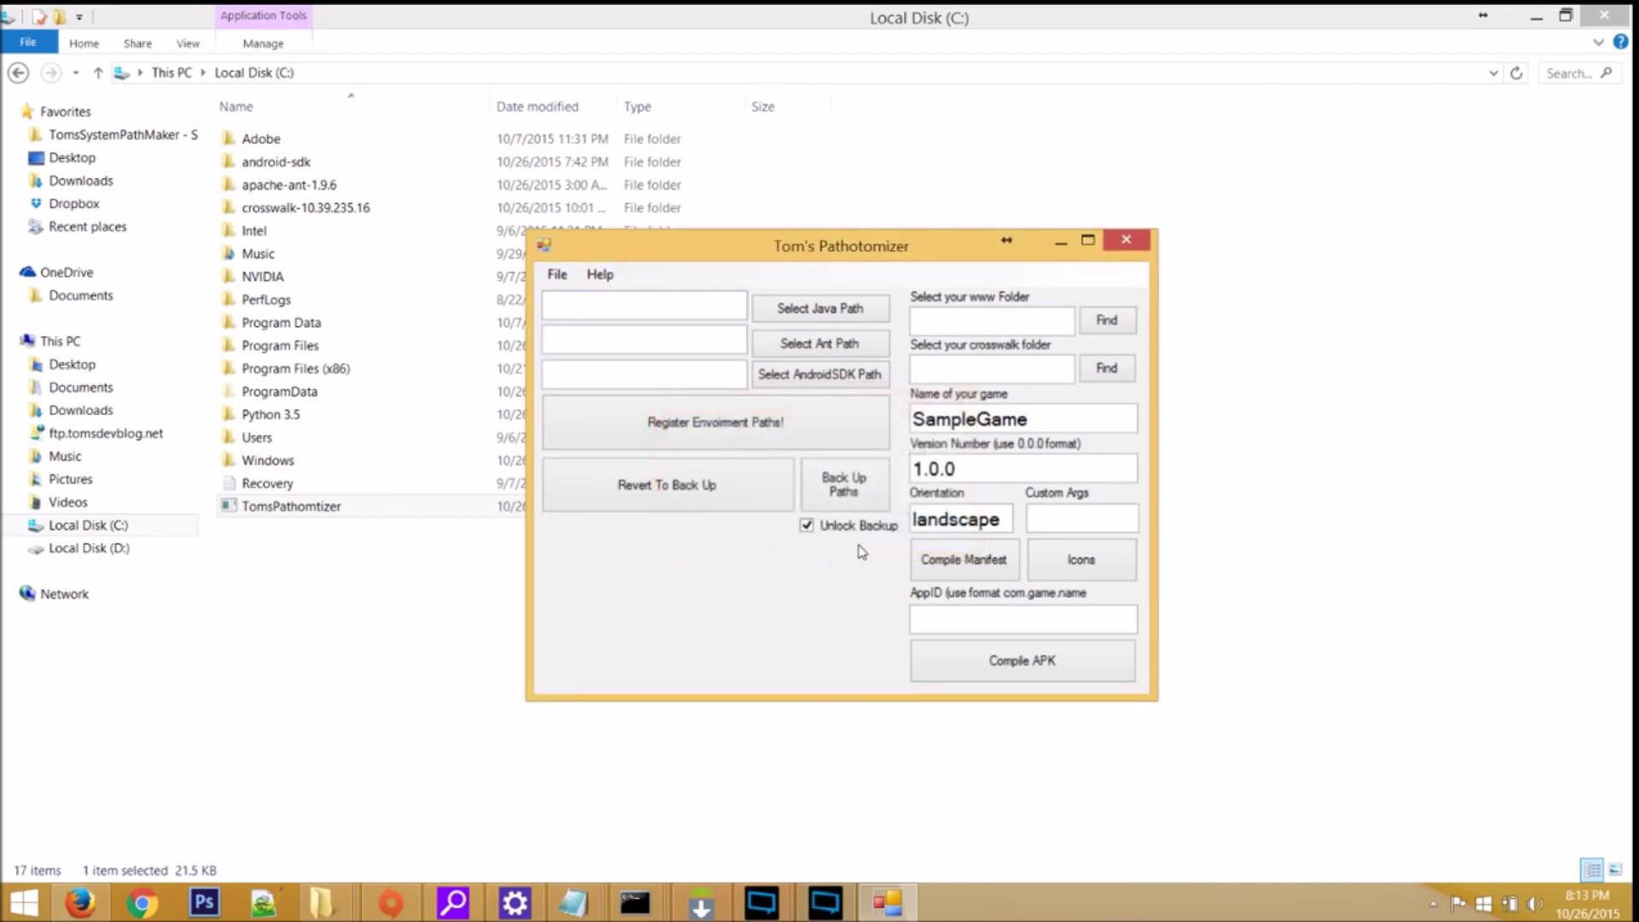
left_click(850, 495)
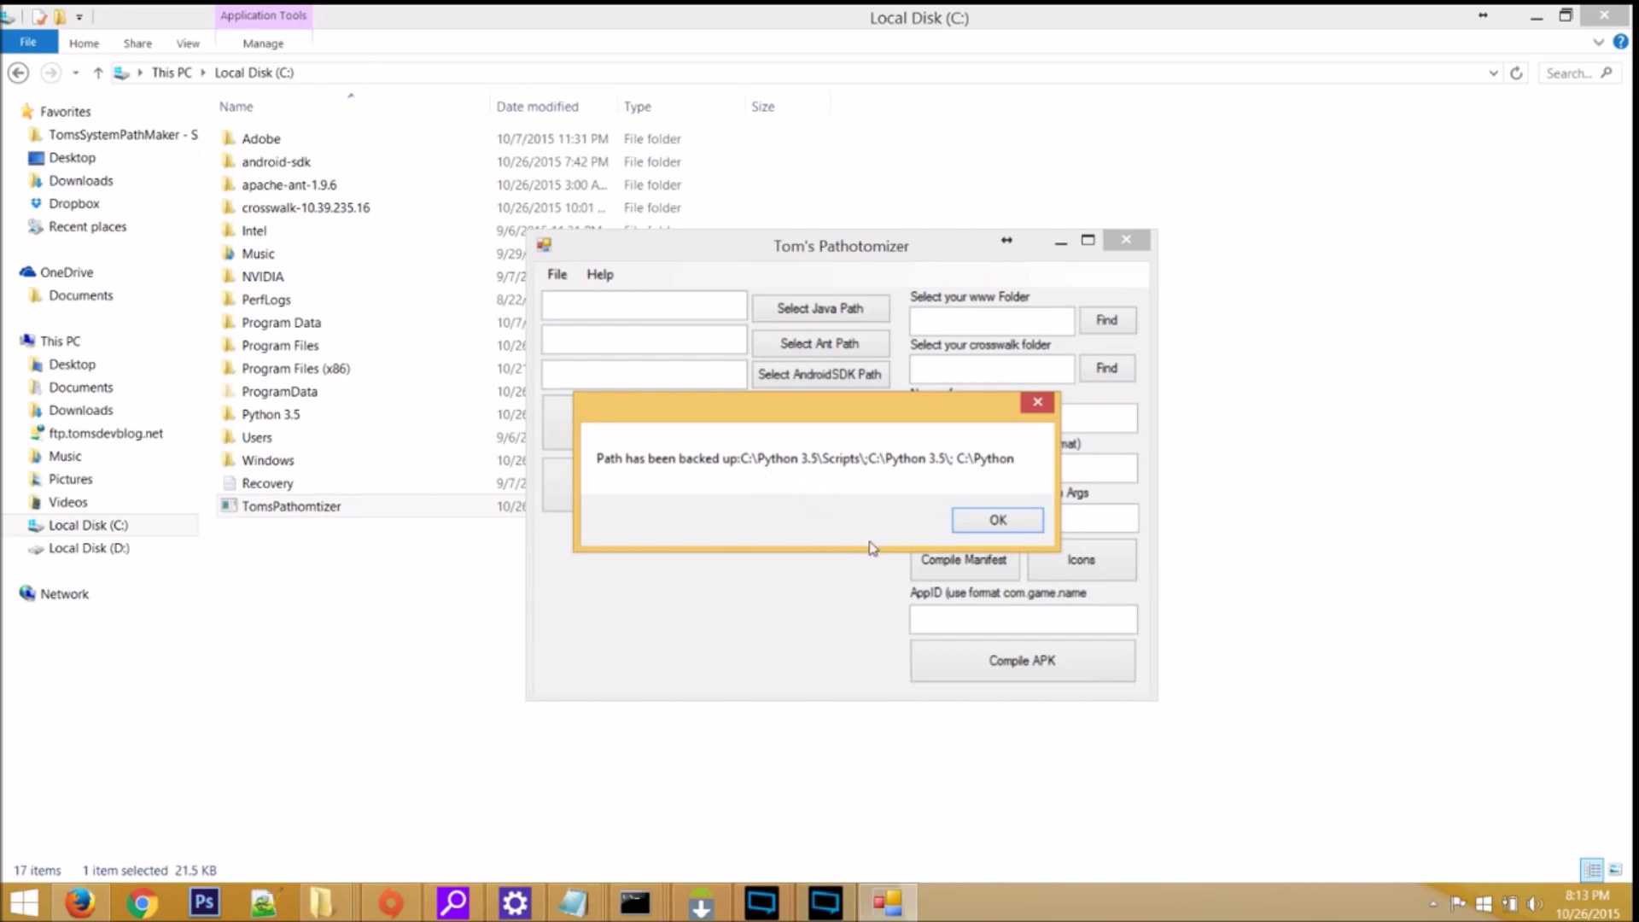
left_click(997, 521)
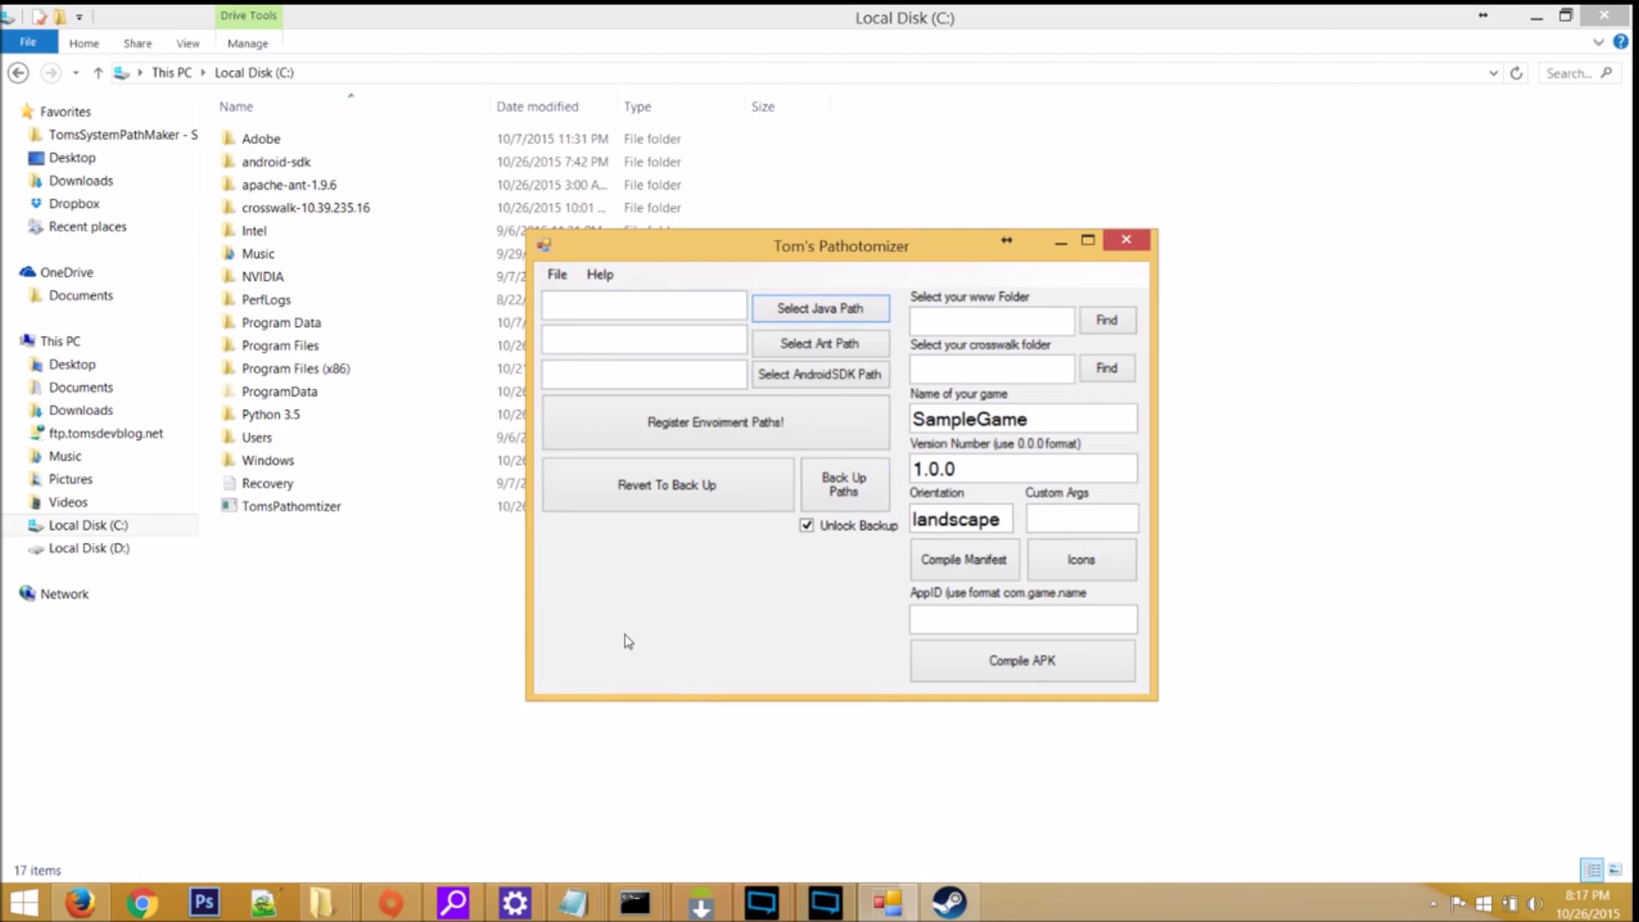
Step: Set the Java path to C:\Program Files (x86)\Java\jdk1.8.0_65 through the folder browser
left_click(805, 311)
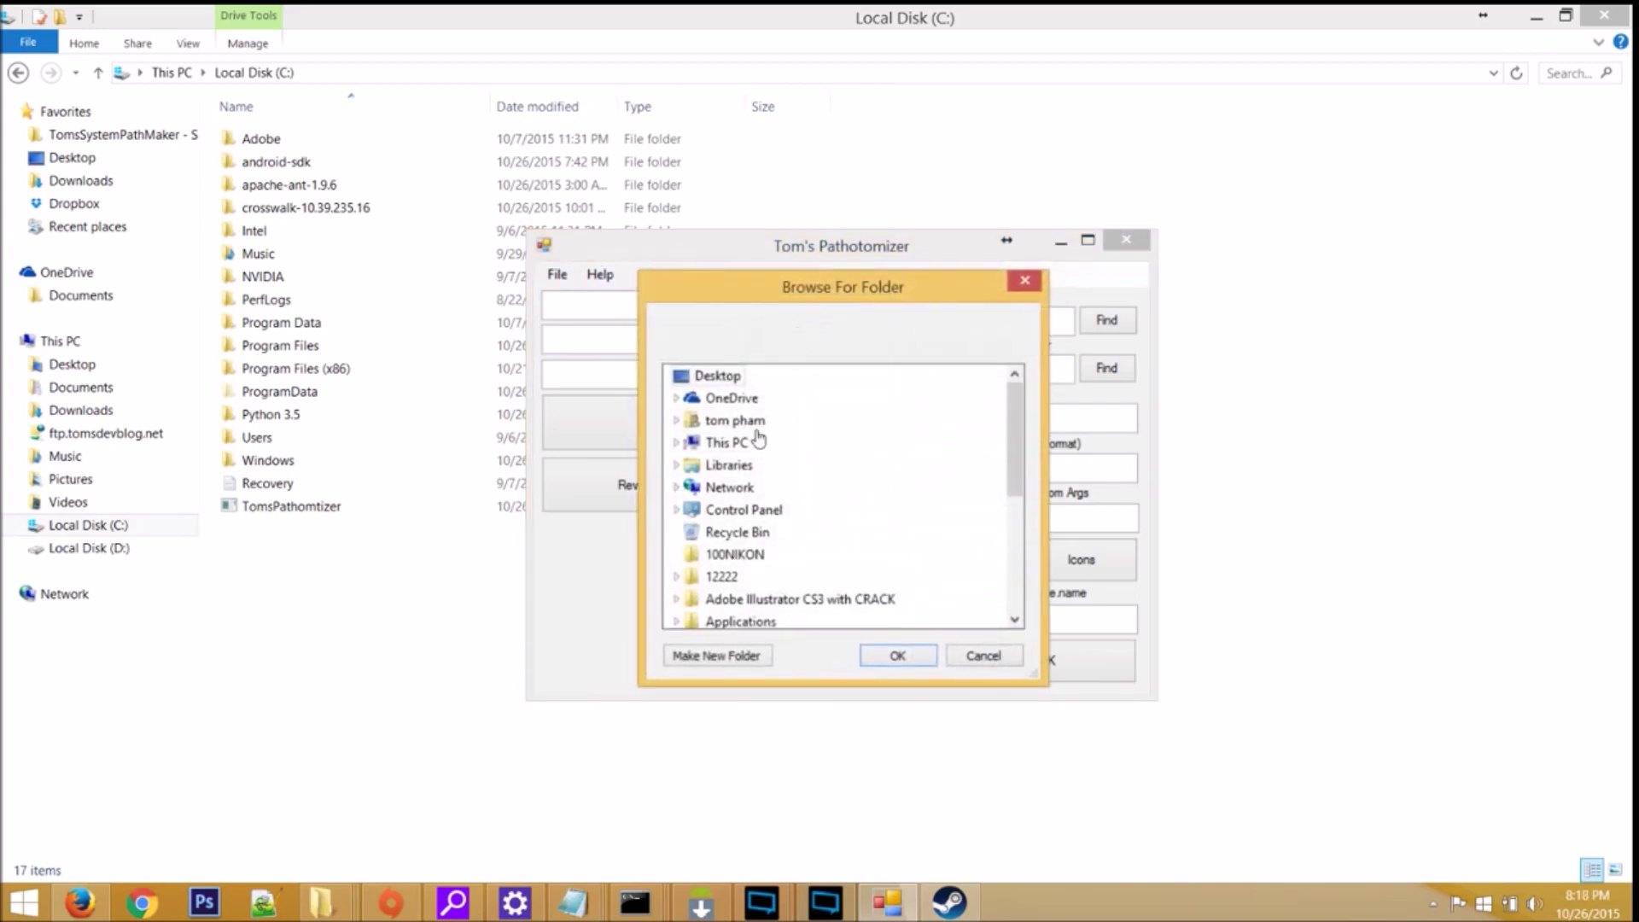
left_click(741, 444)
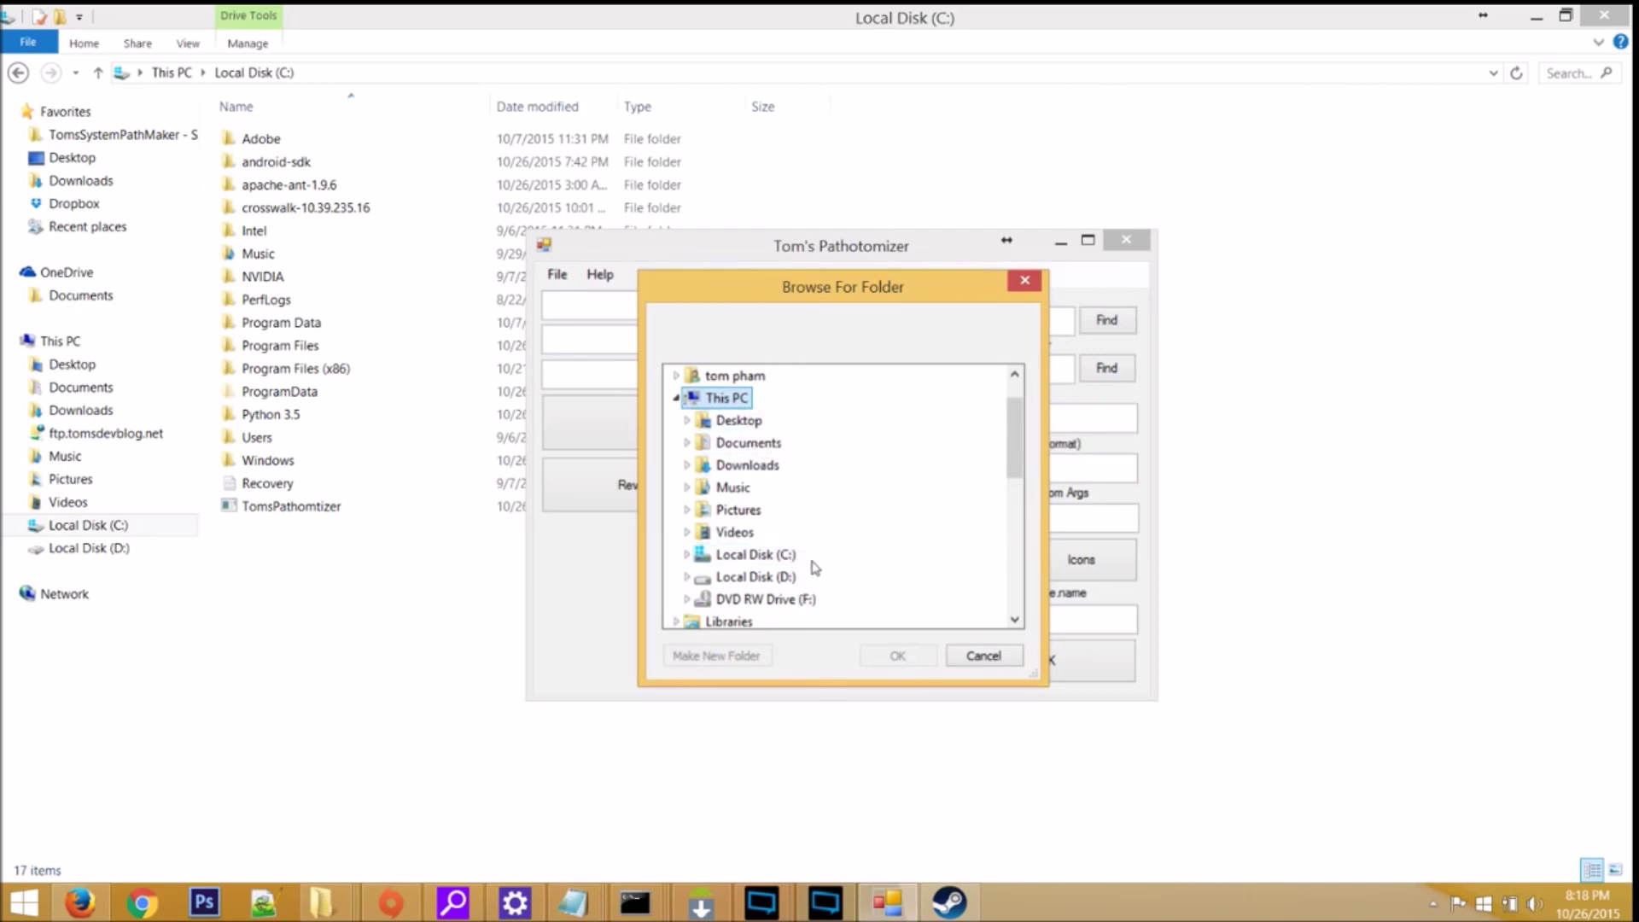
left_click(784, 555)
left_click(827, 621)
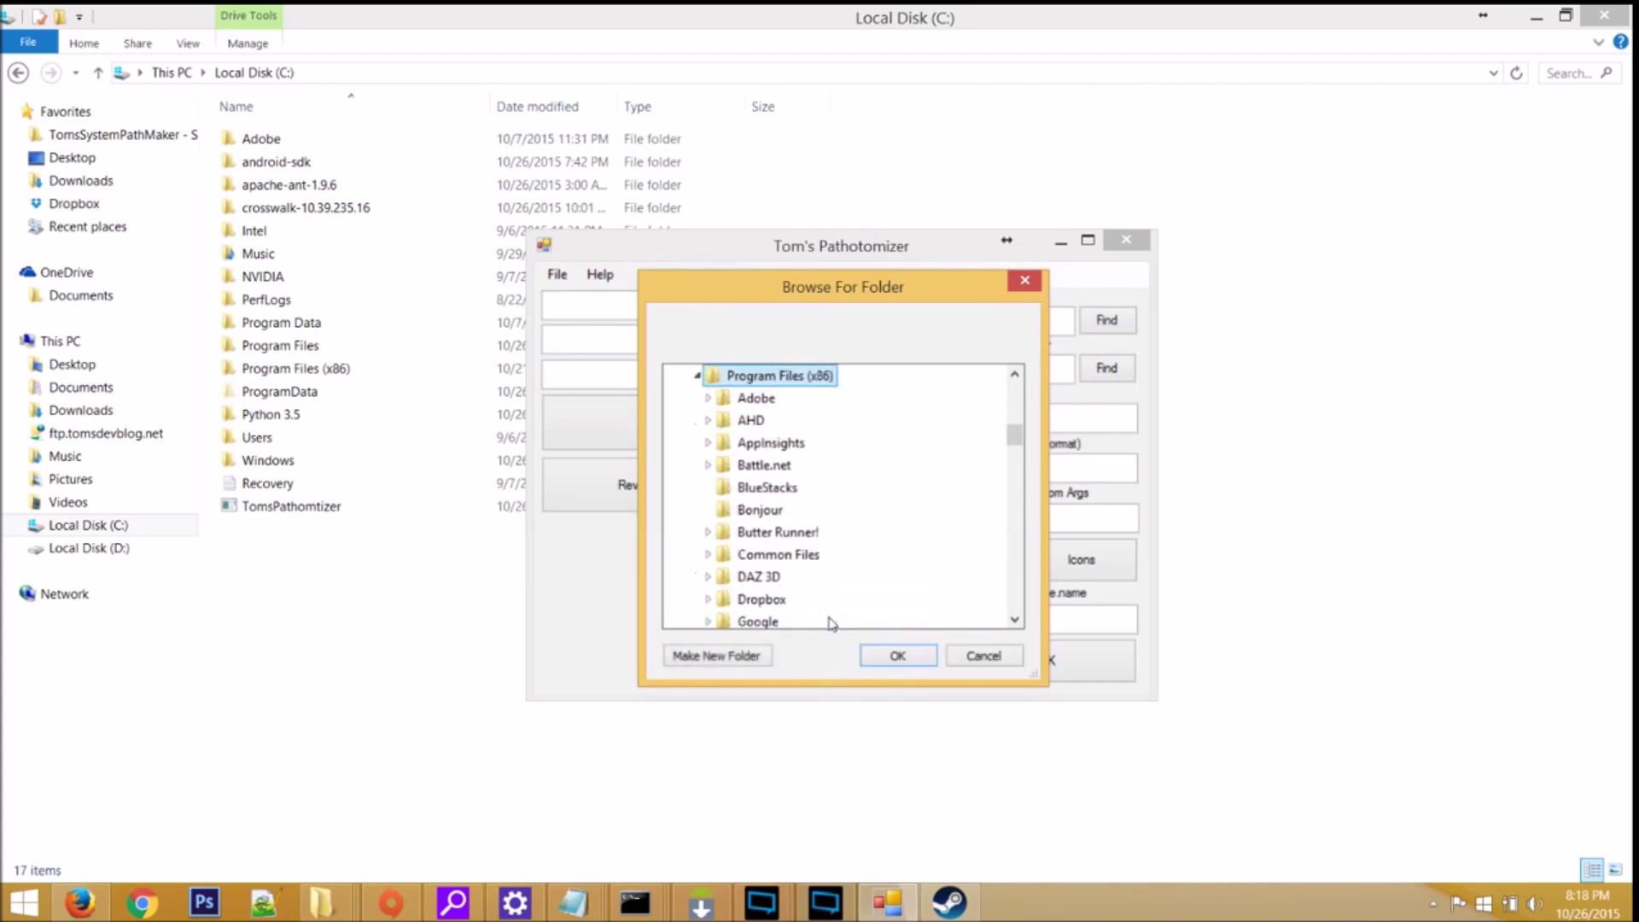
left_click(1014, 622)
left_click(1014, 622)
left_click(1014, 621)
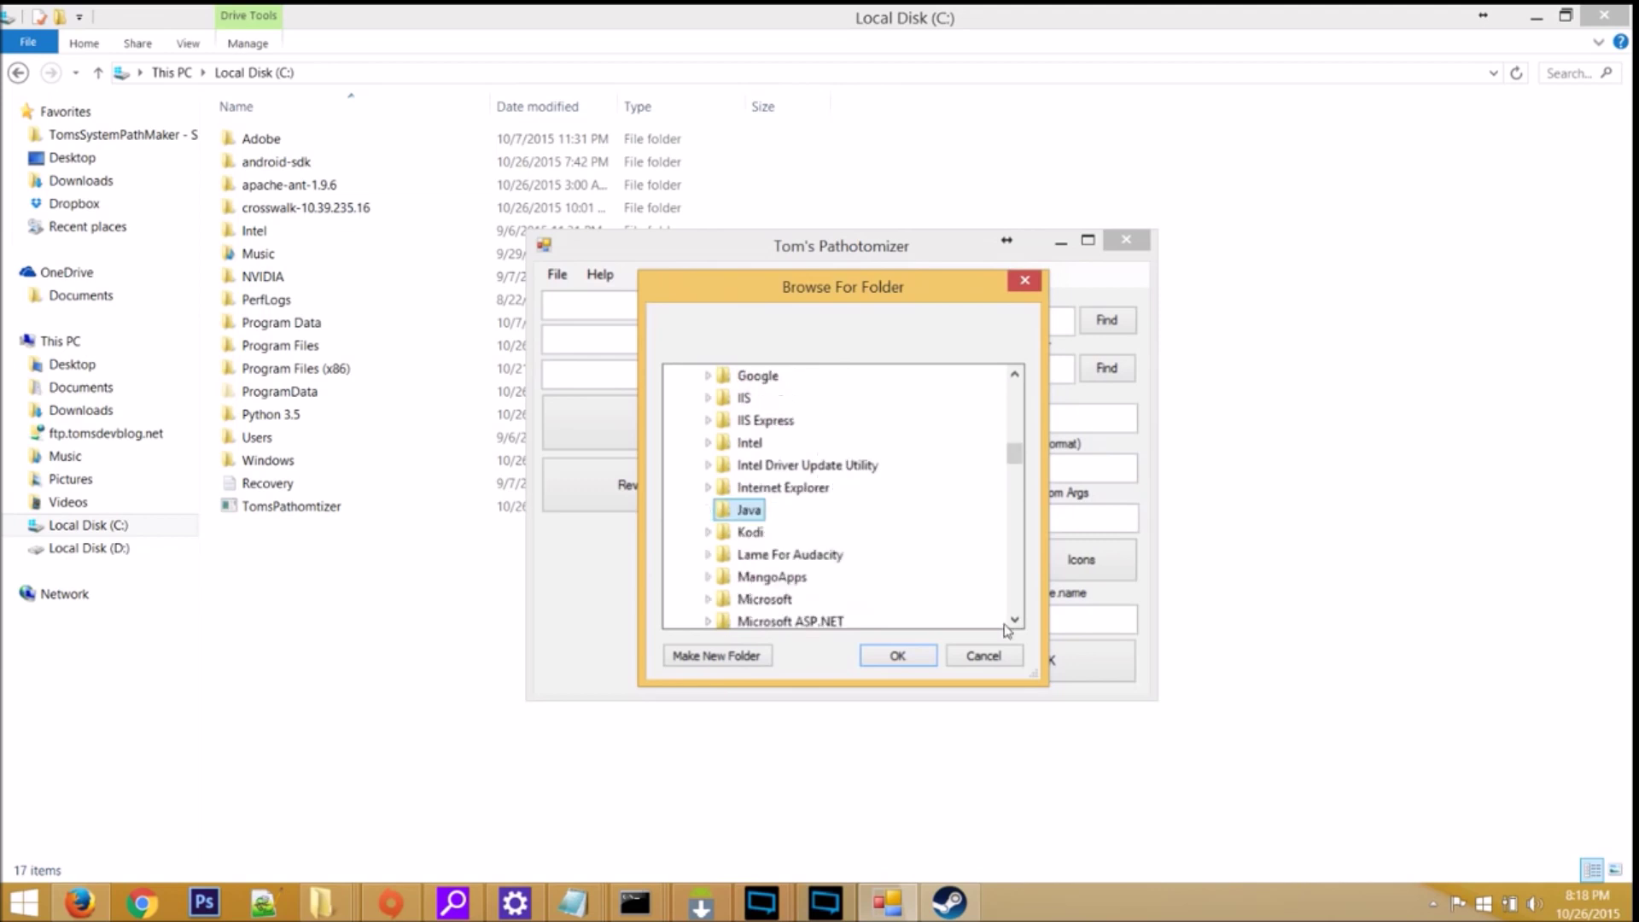
left_click(749, 510)
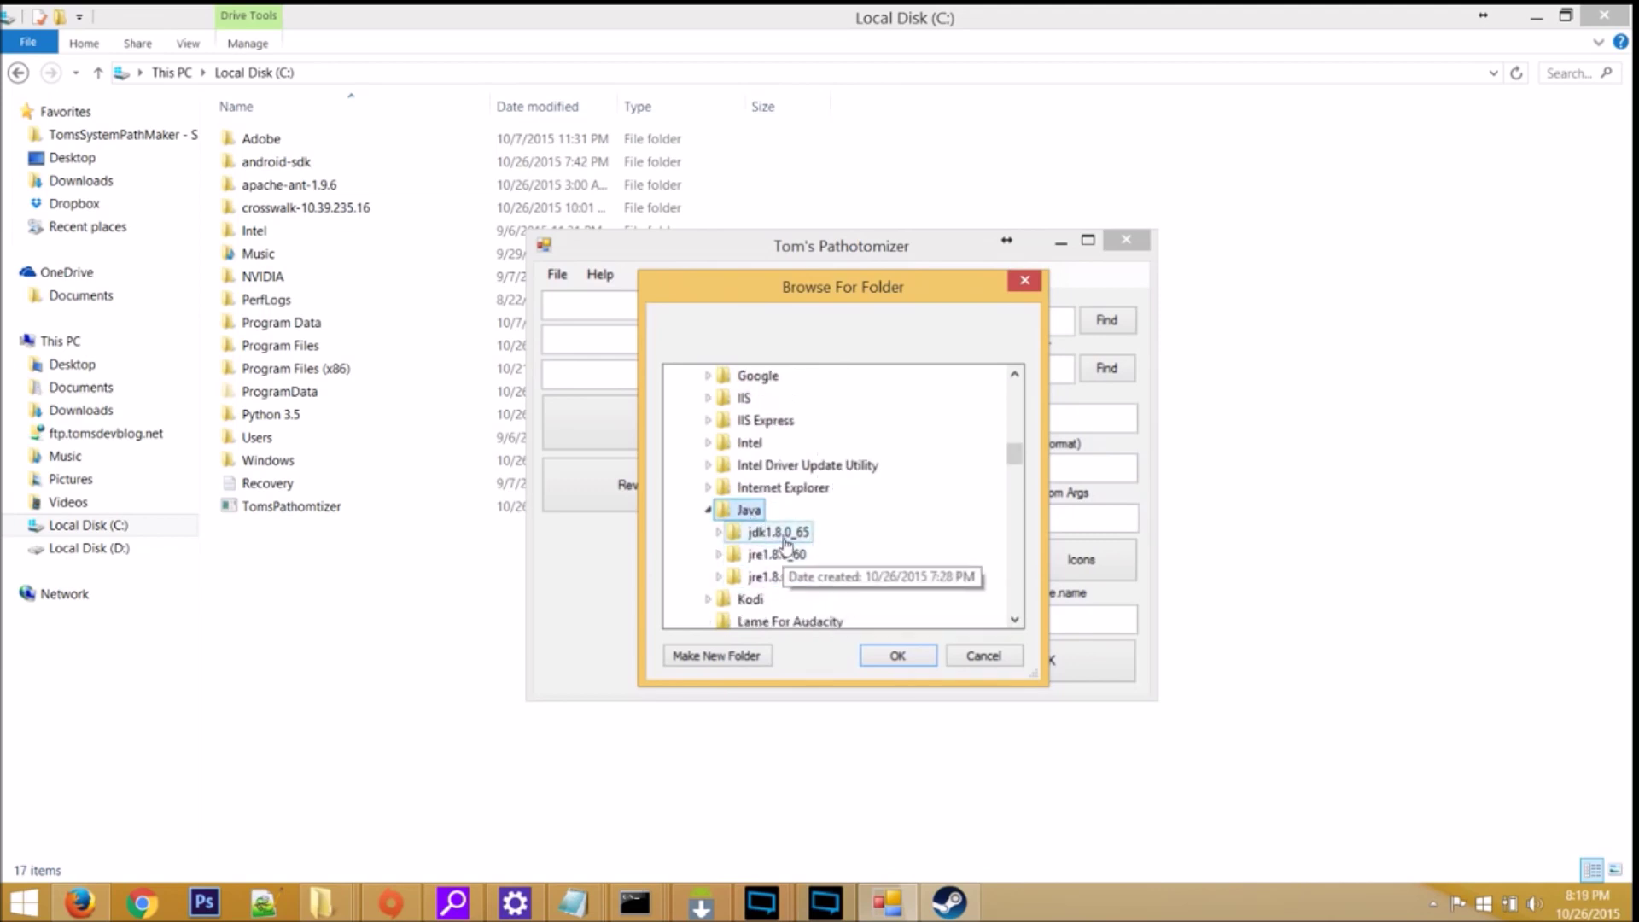
double_click(785, 539)
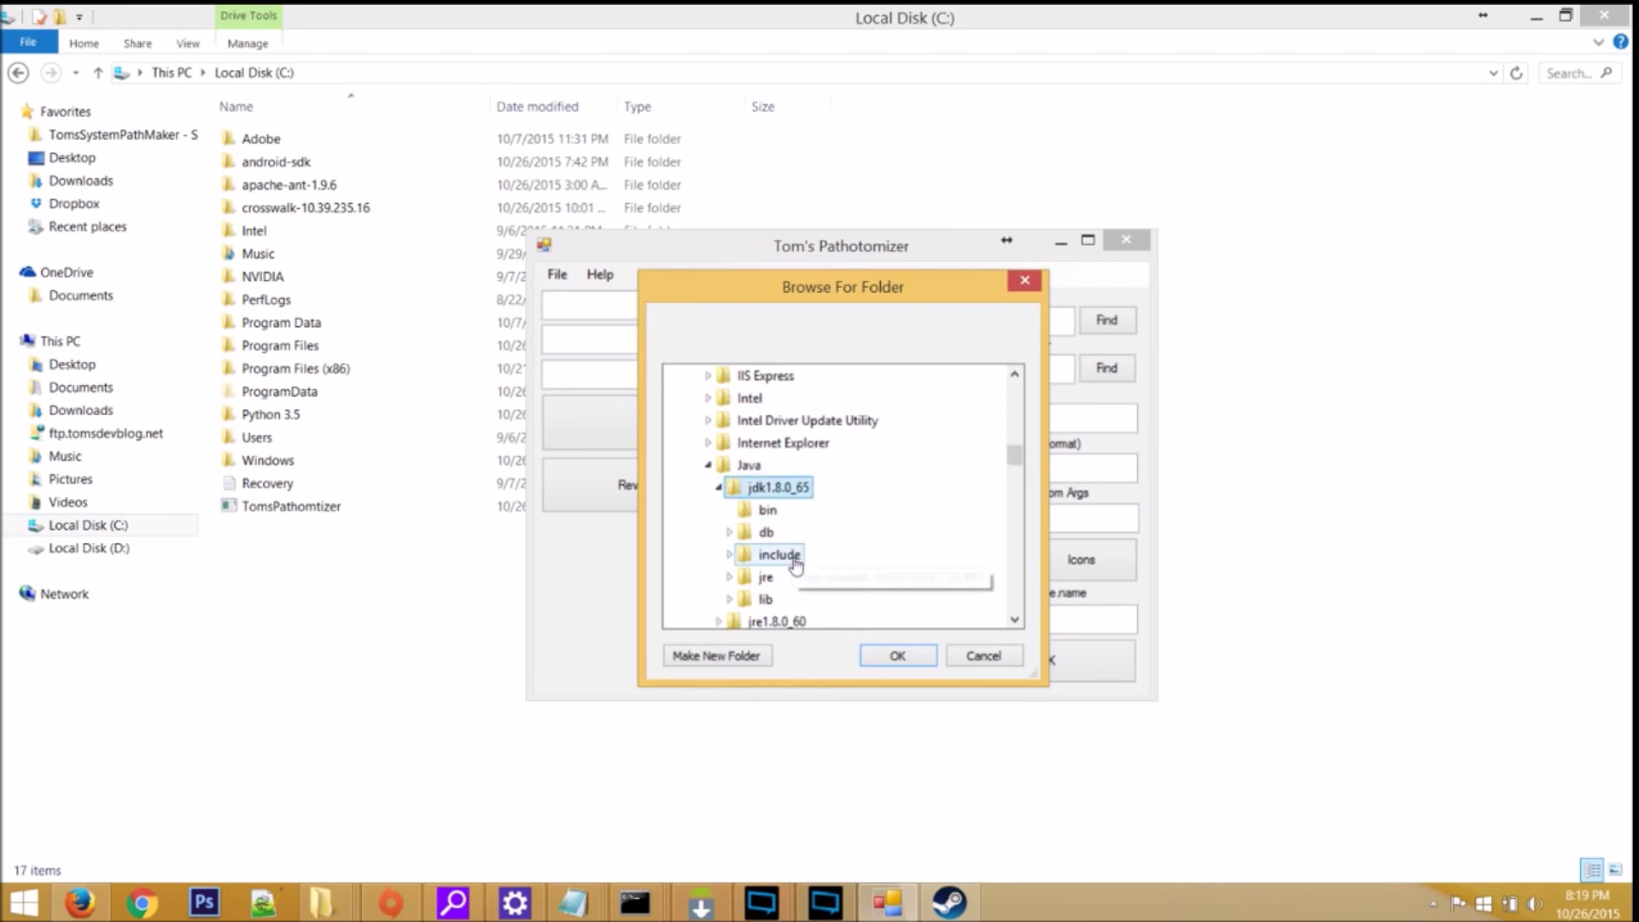
left_click(891, 658)
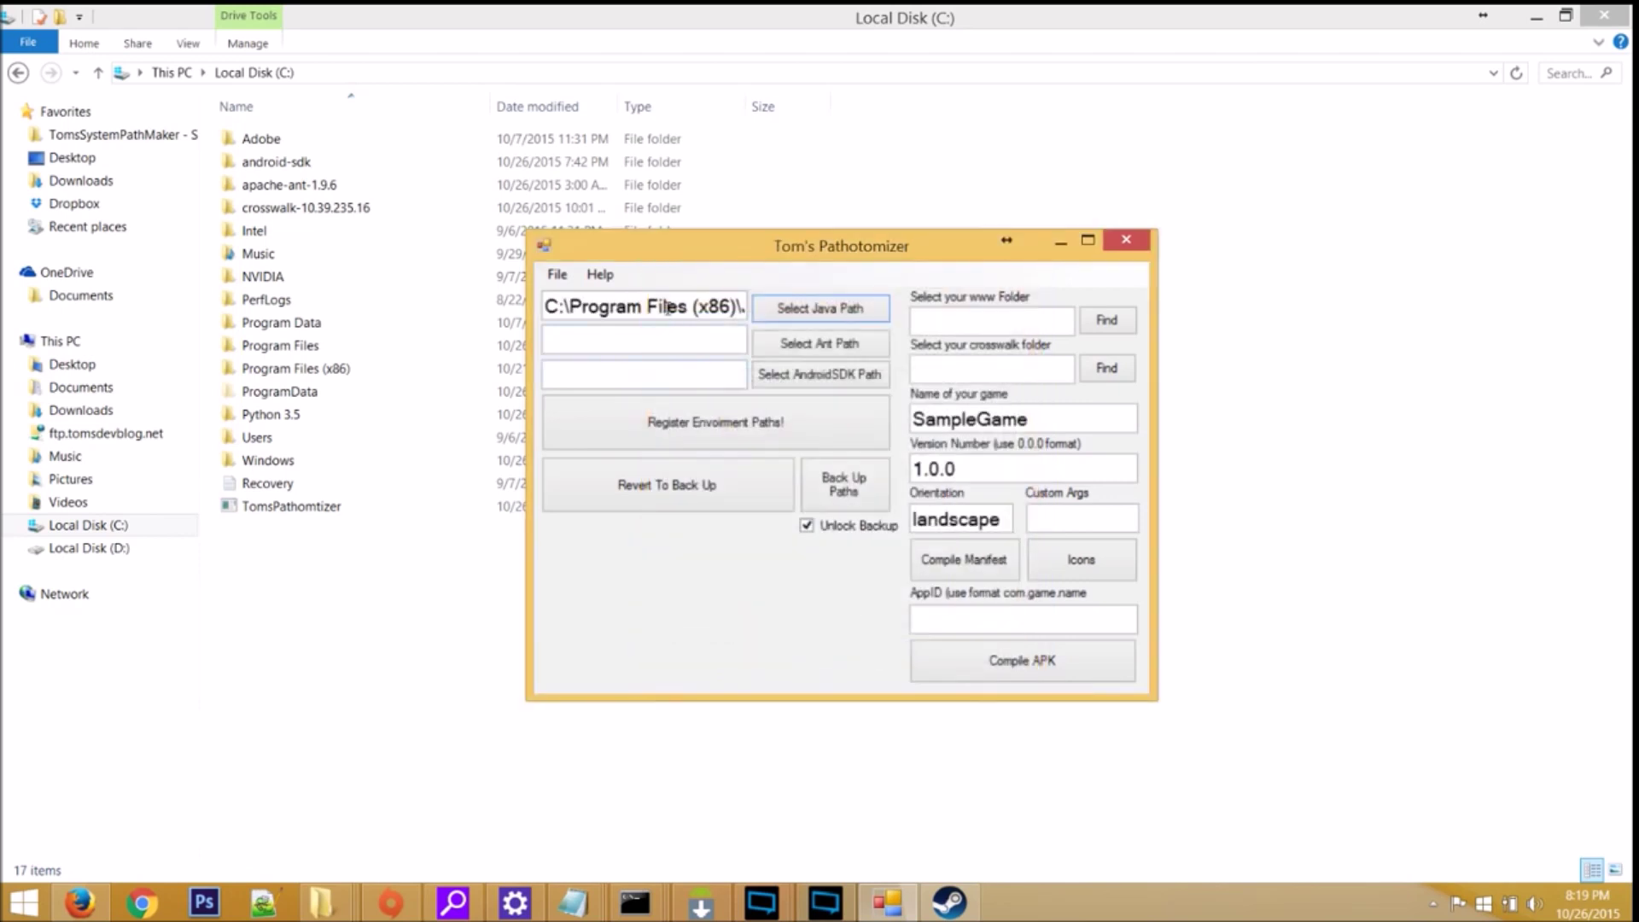
Step: Check that the Java path field ends in jdk1.8.0_65
left_click(649, 309)
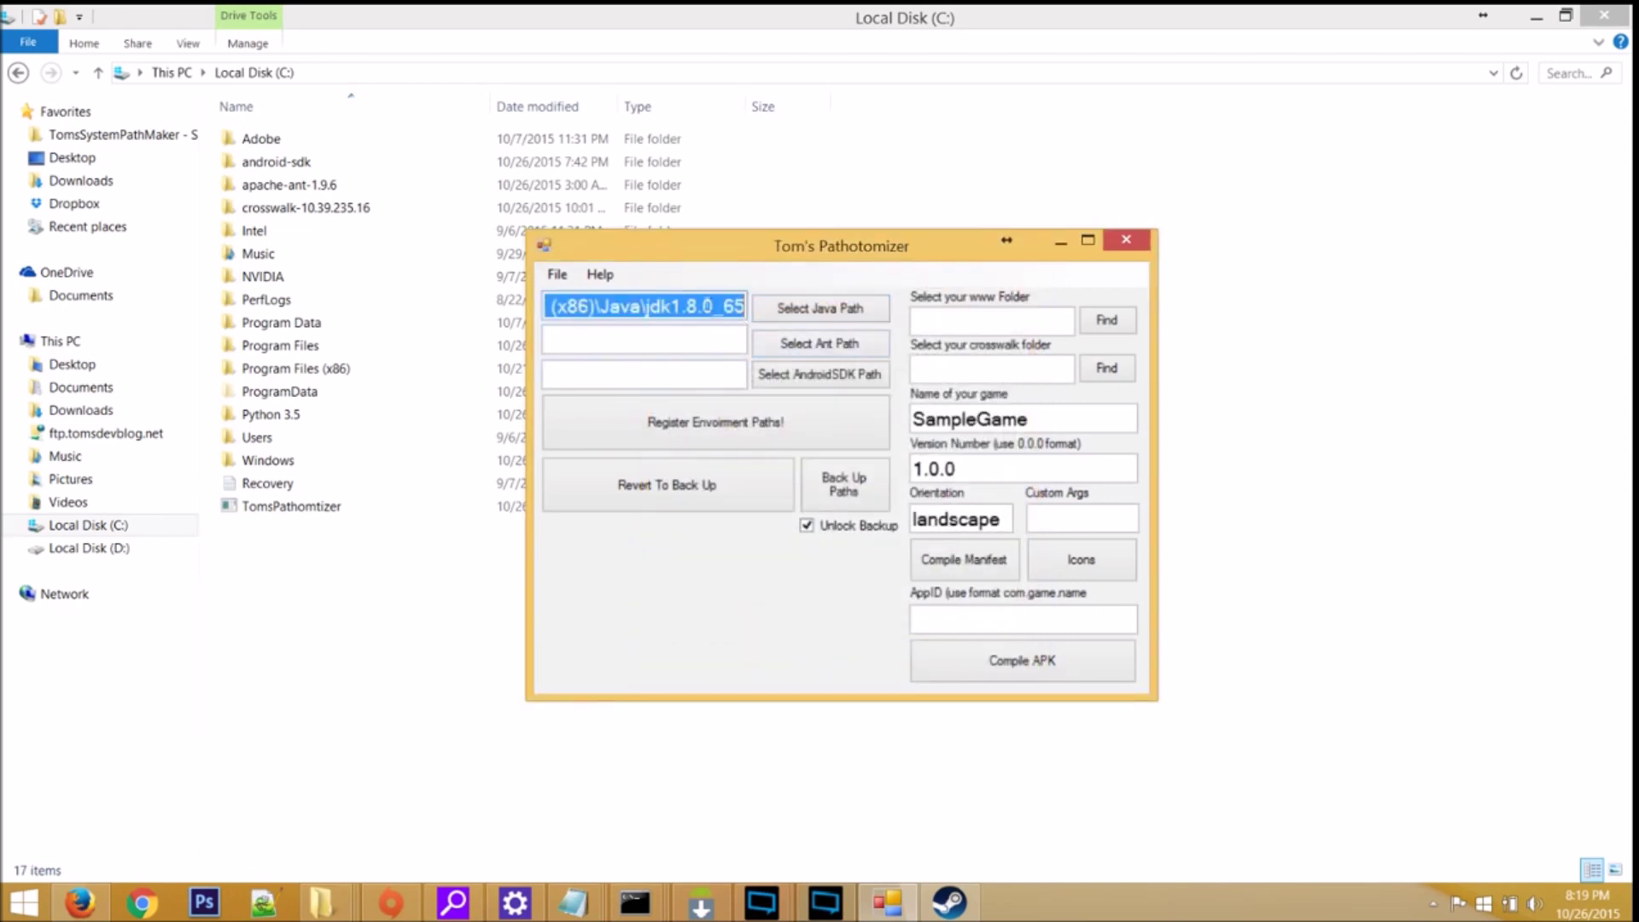
left_click(704, 306)
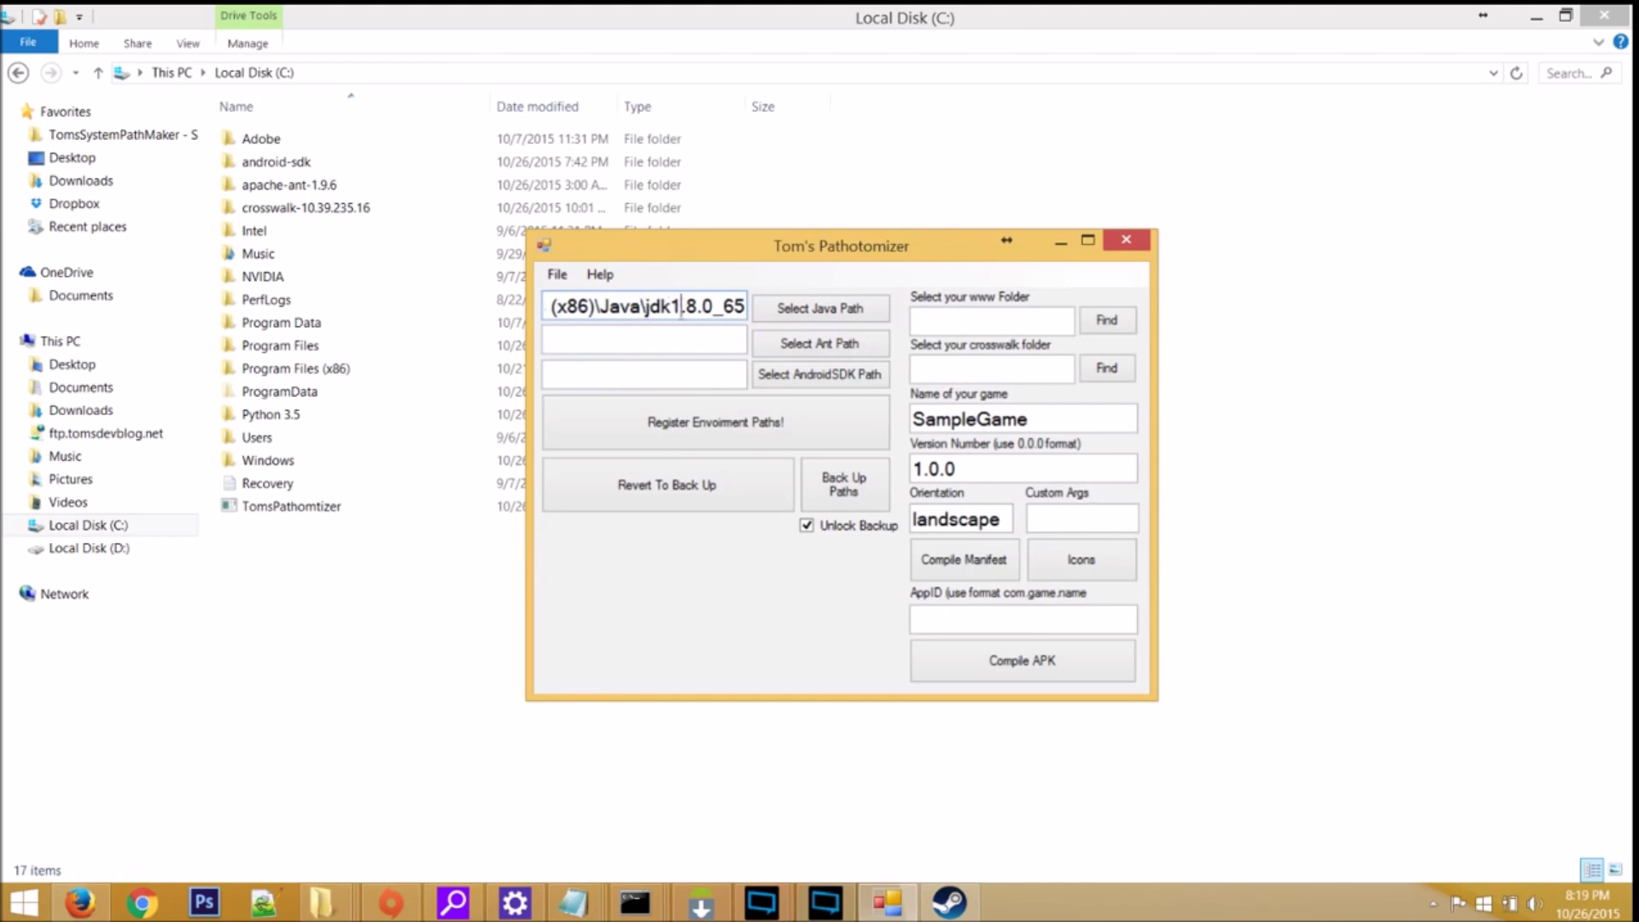
left_click_drag(681, 306, 756, 335)
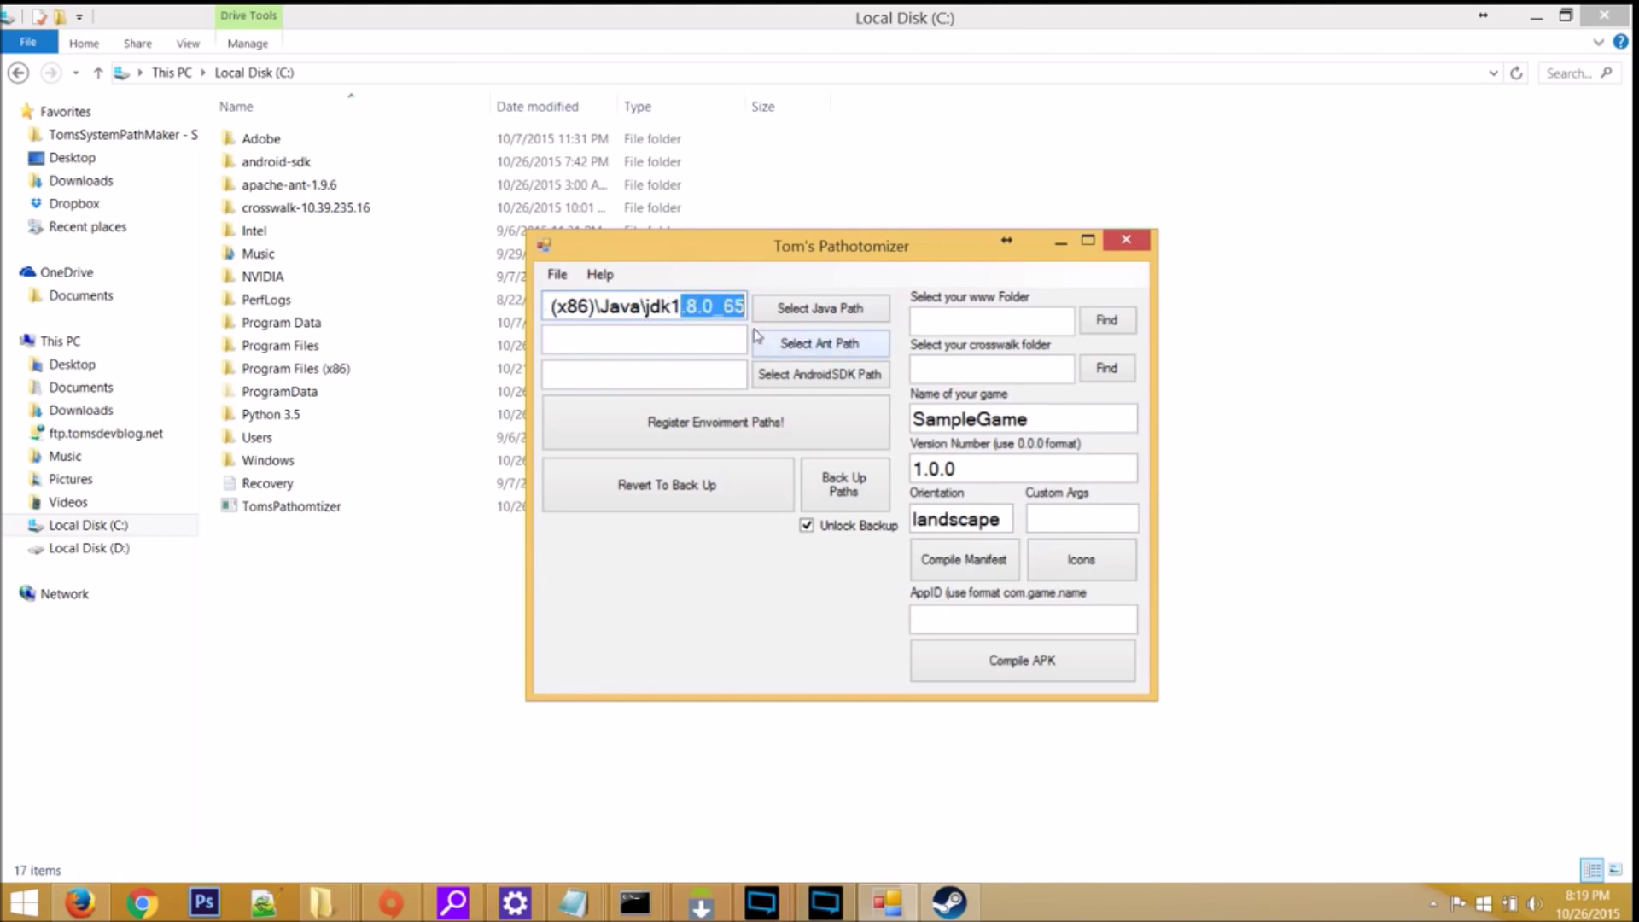
Step: Set the Ant path to C:\apache-ant-1.9.6
left_click(805, 346)
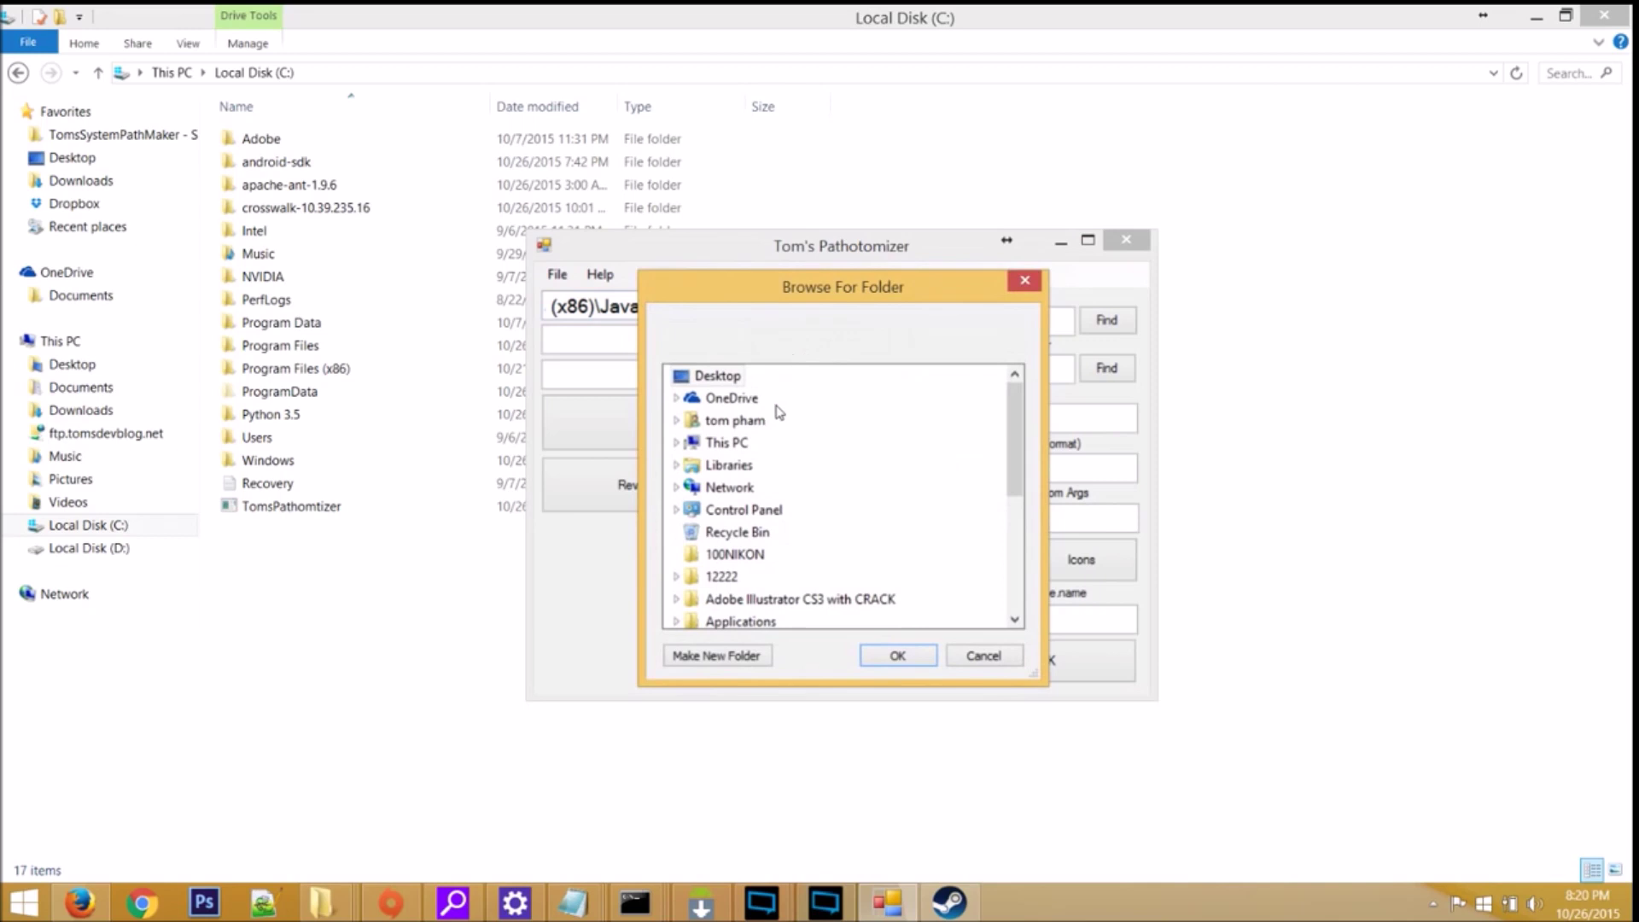
double_click(725, 444)
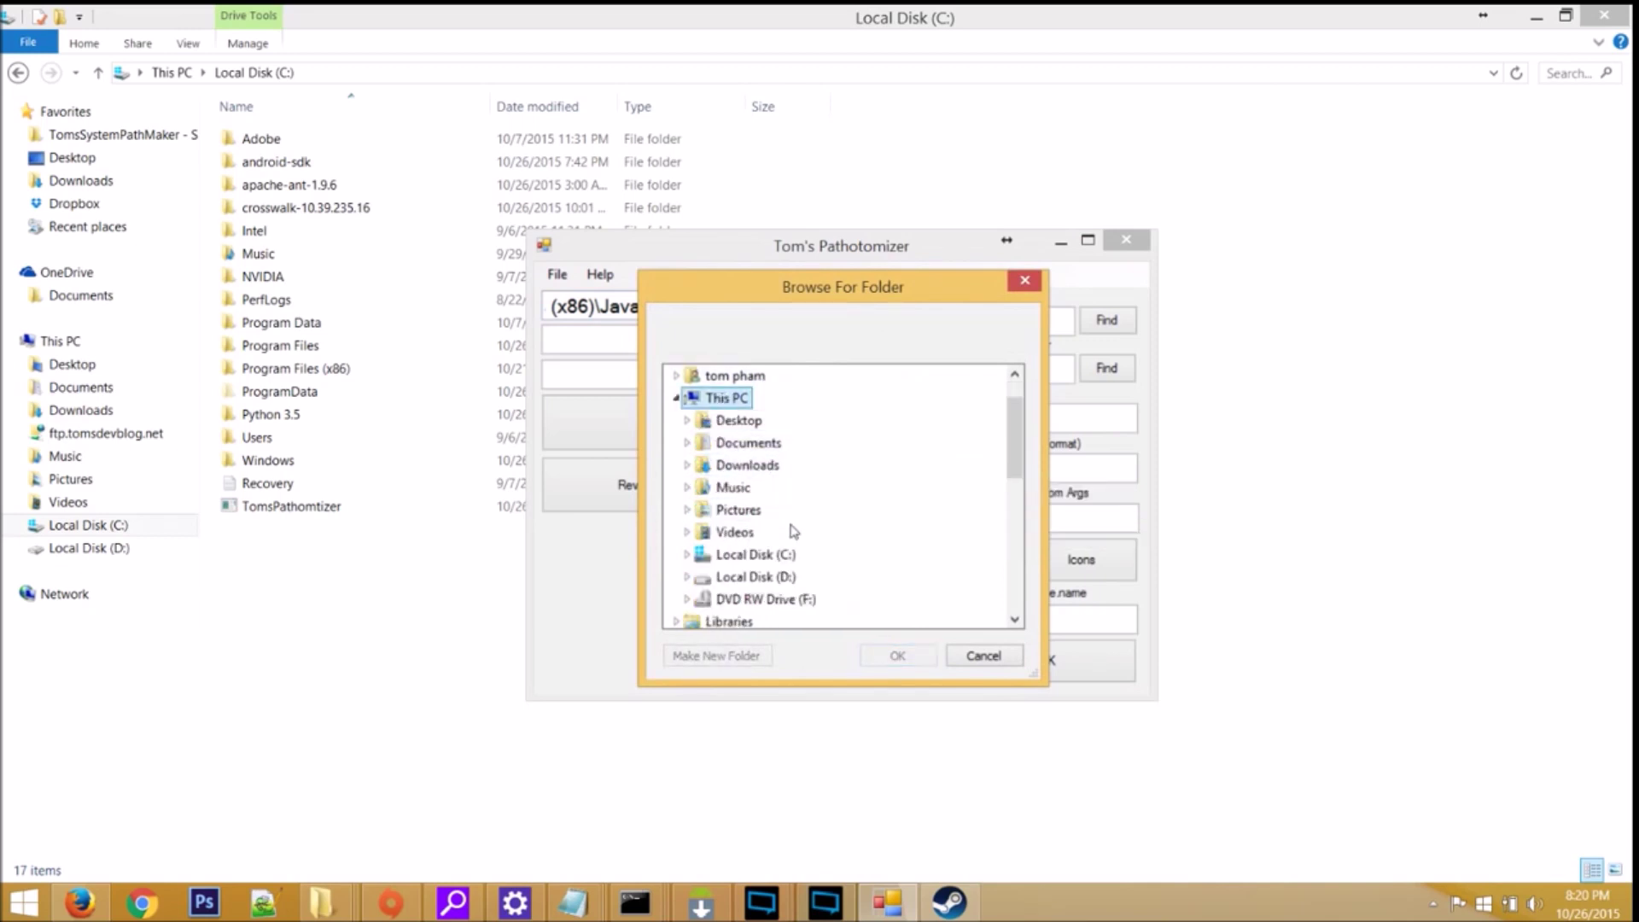
double_click(786, 557)
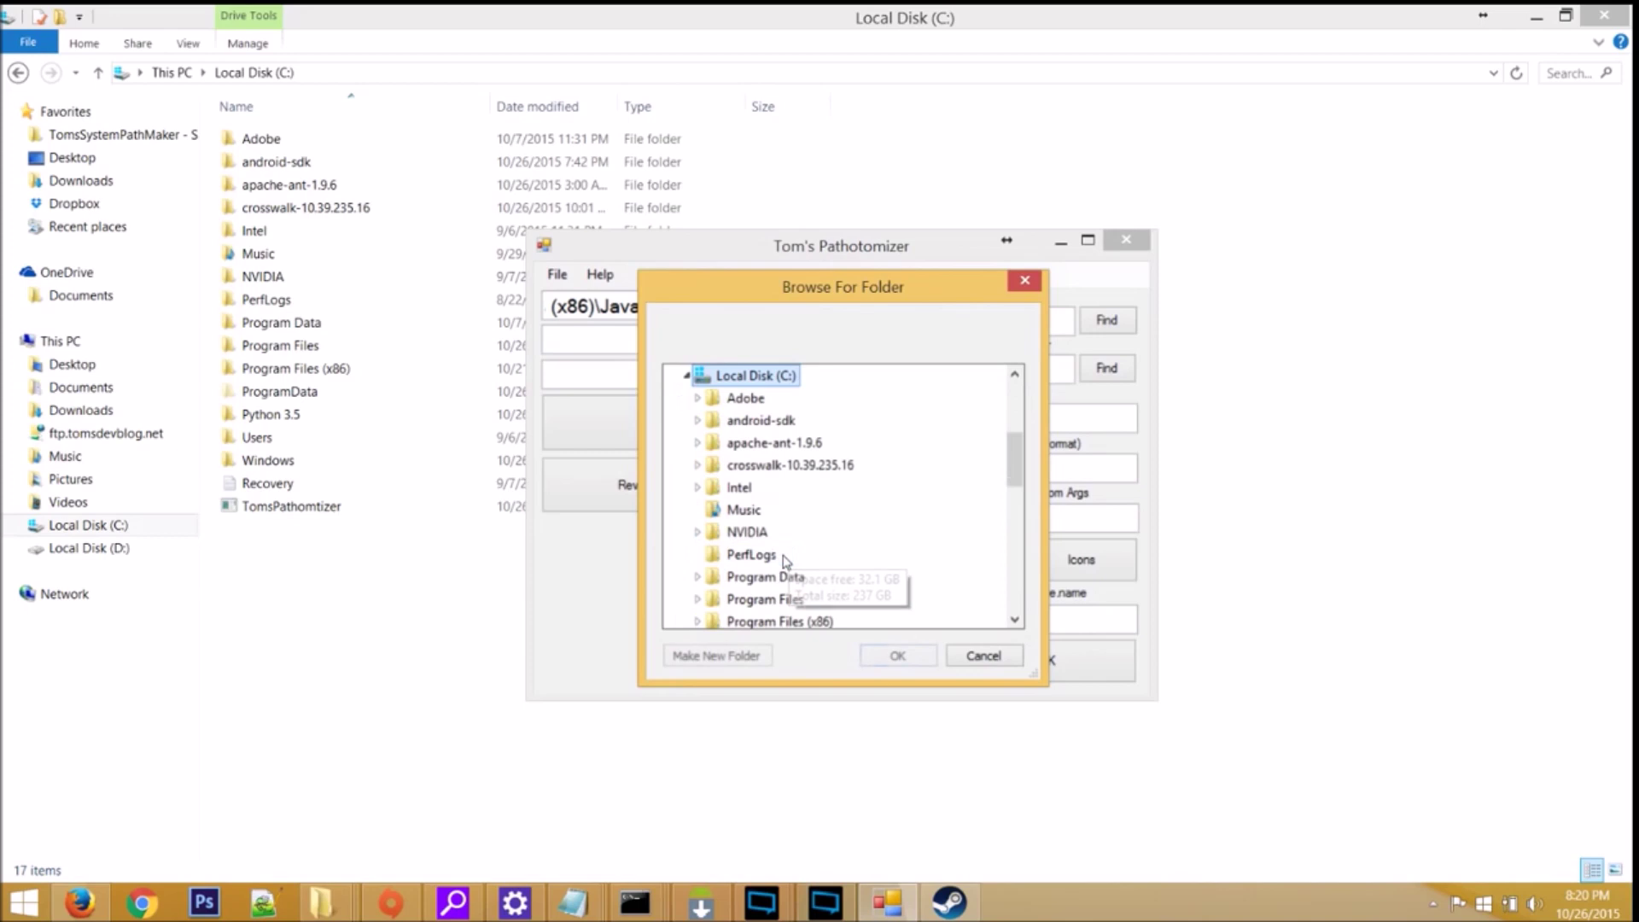
double_click(770, 446)
left_click(897, 656)
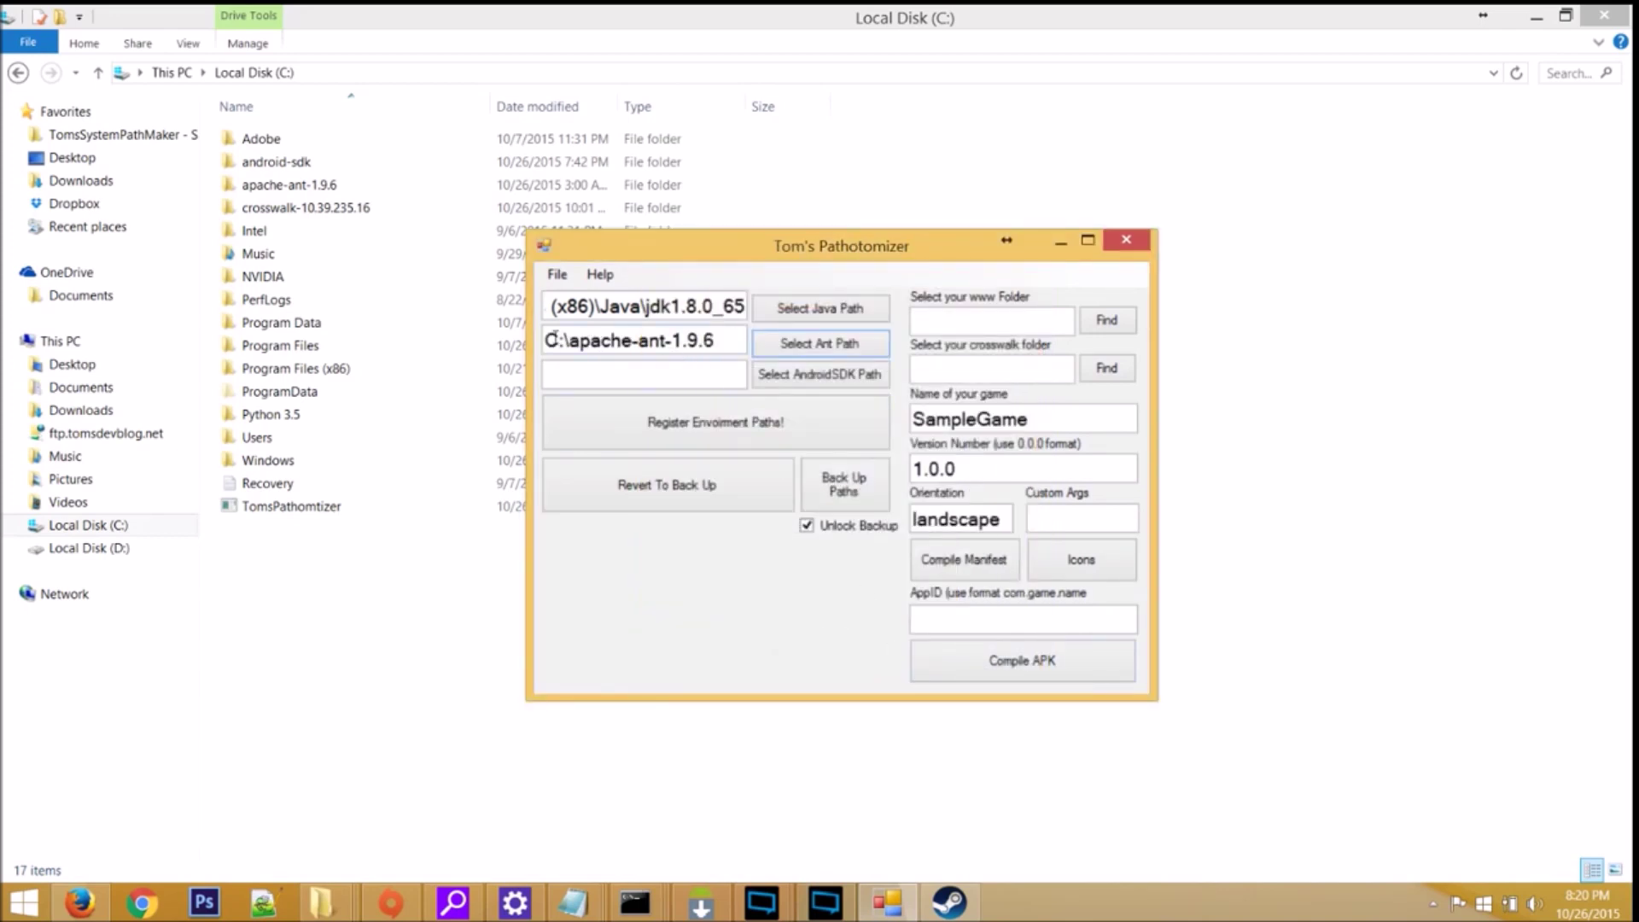
left_click_drag(553, 339, 718, 340)
left_click(660, 341)
key("Tab")
Step: Set the Android SDK path to C:\android-sdk and register all three environment paths
left_click(794, 381)
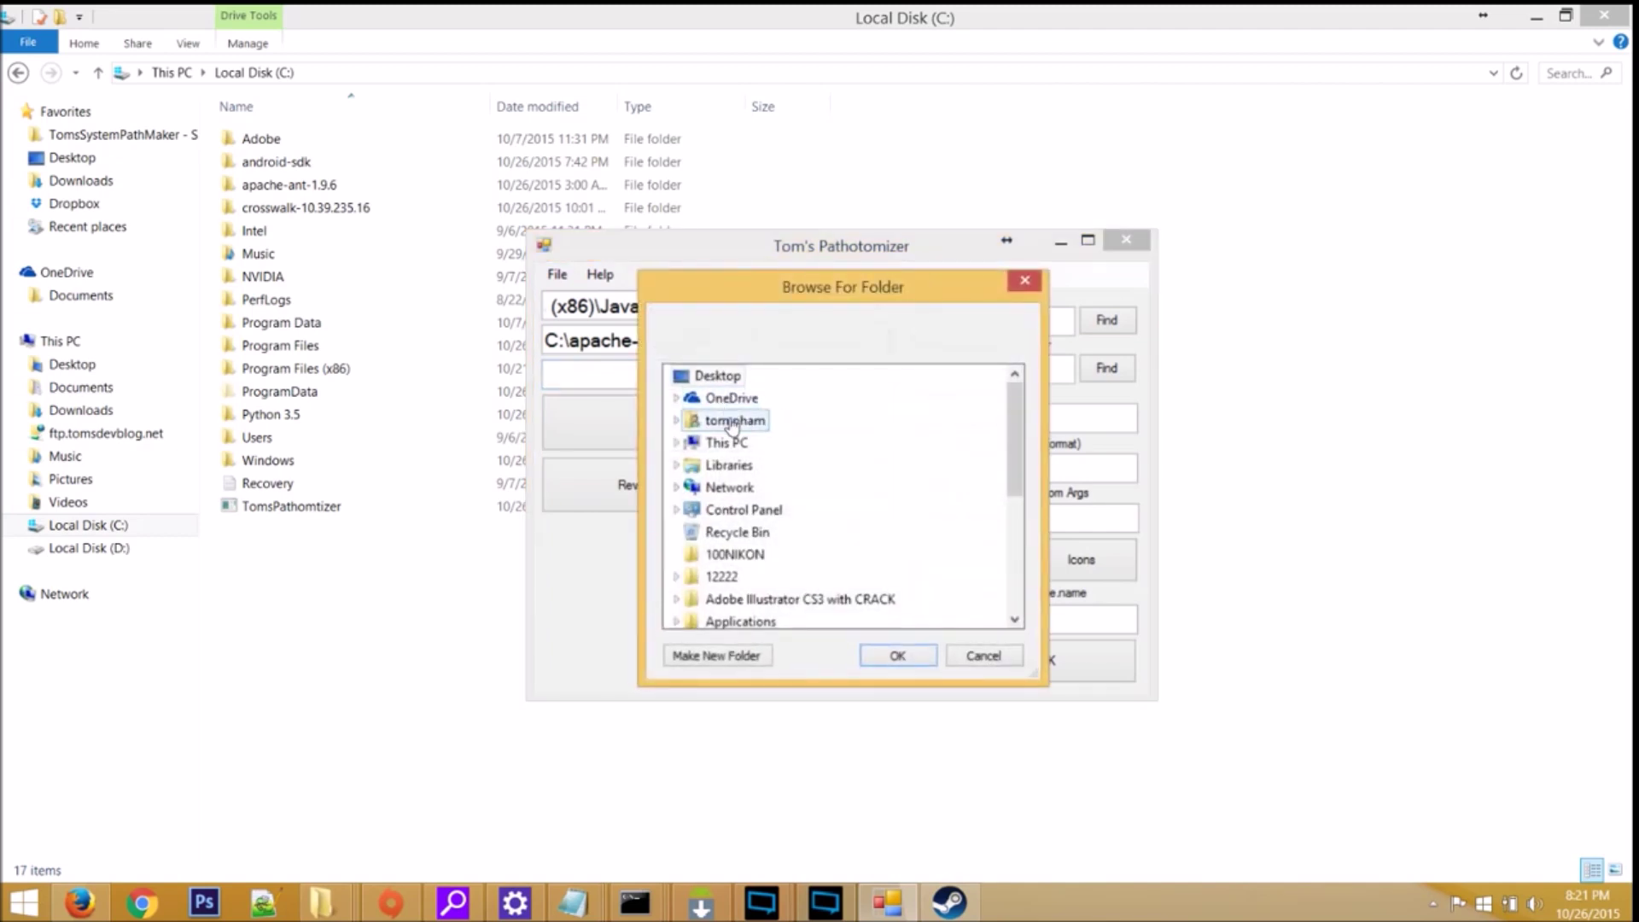
double_click(743, 444)
double_click(748, 549)
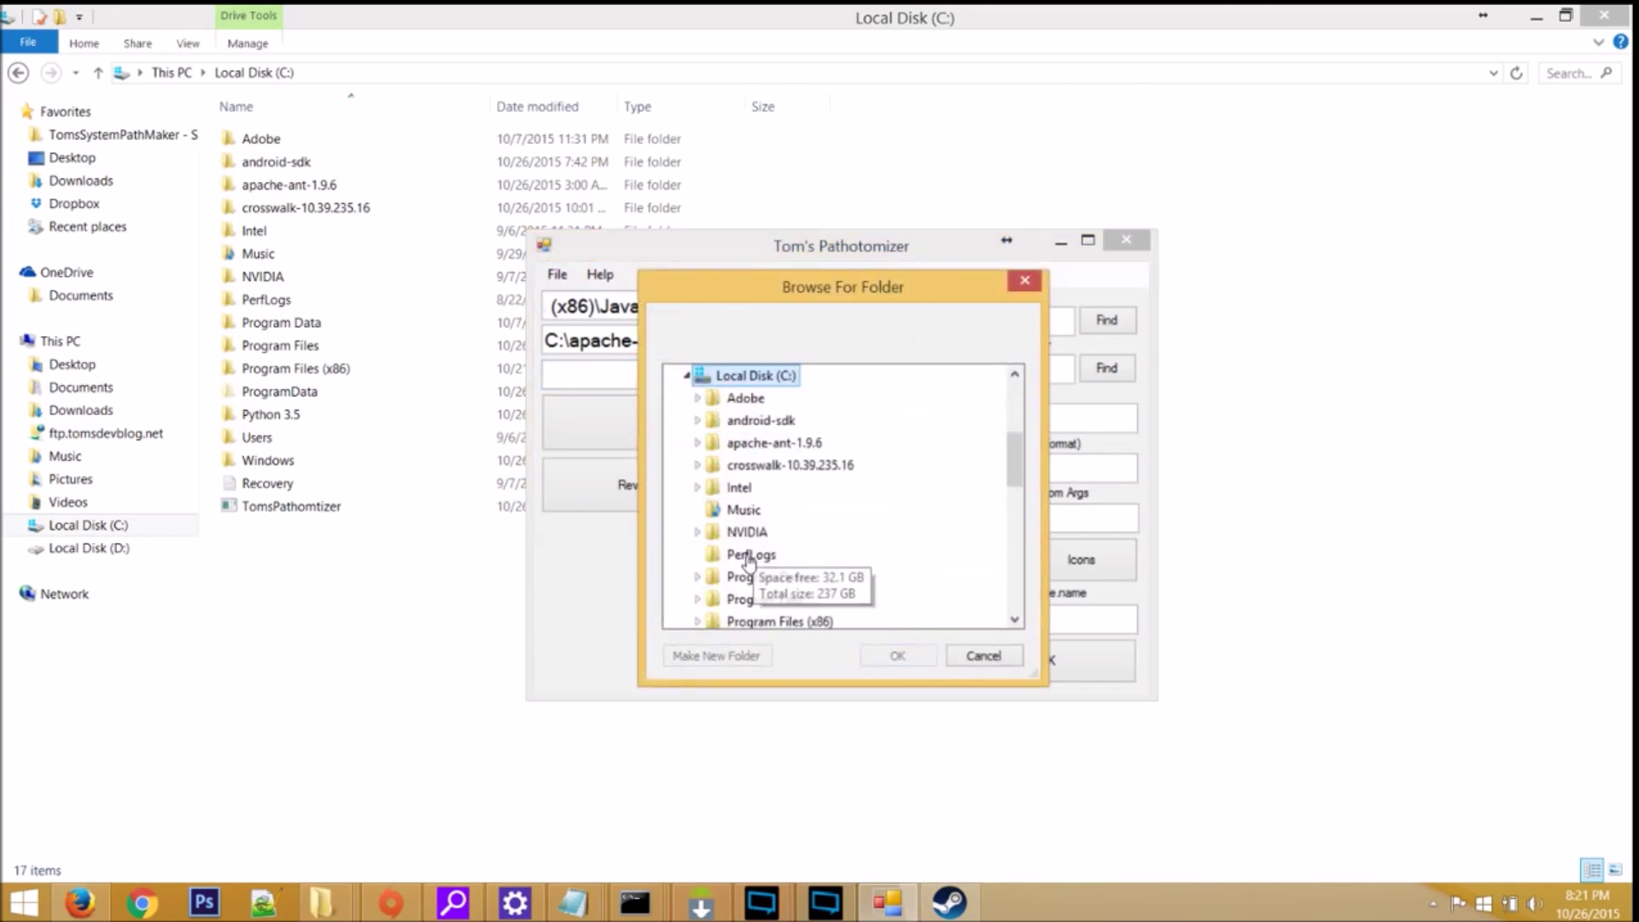
double_click(755, 421)
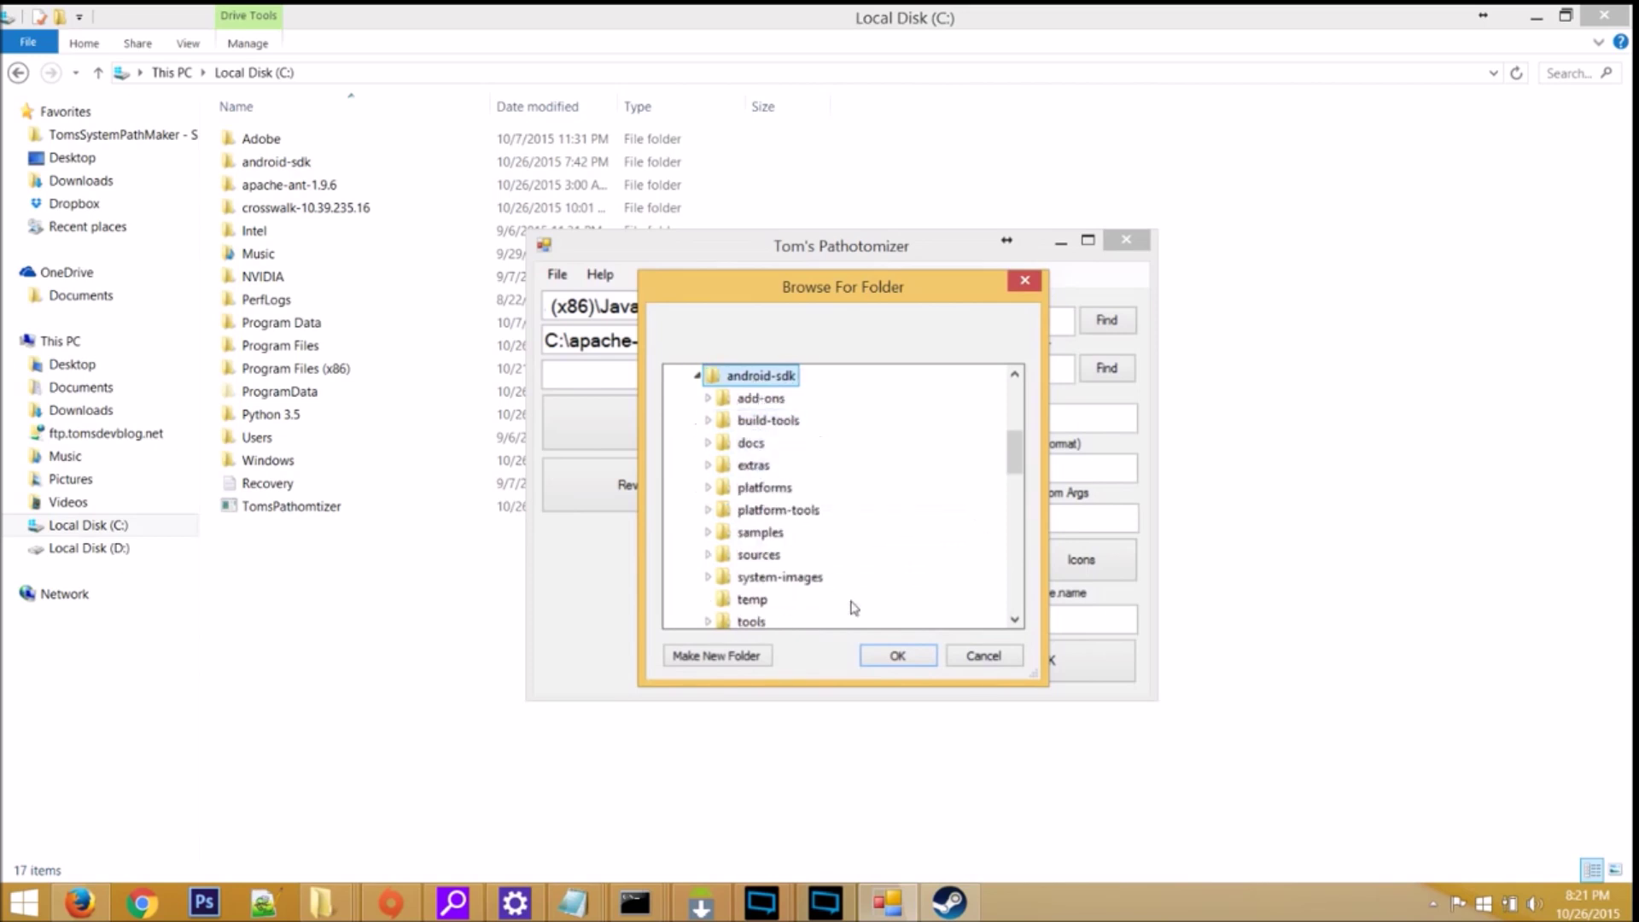
left_click(905, 658)
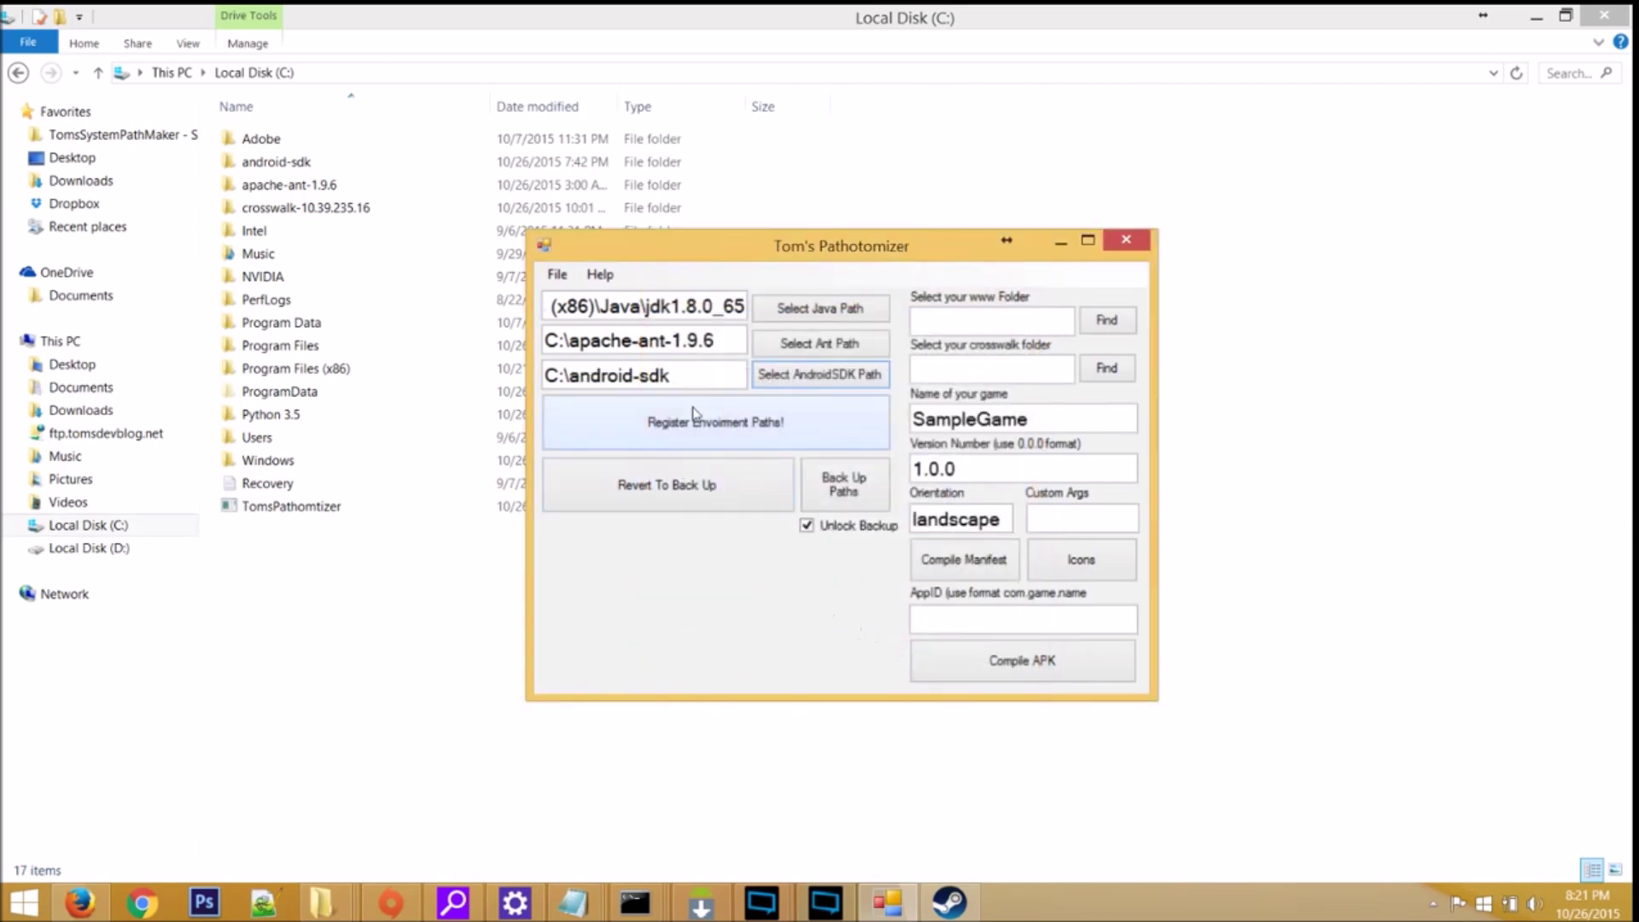
left_click_drag(706, 385, 555, 401)
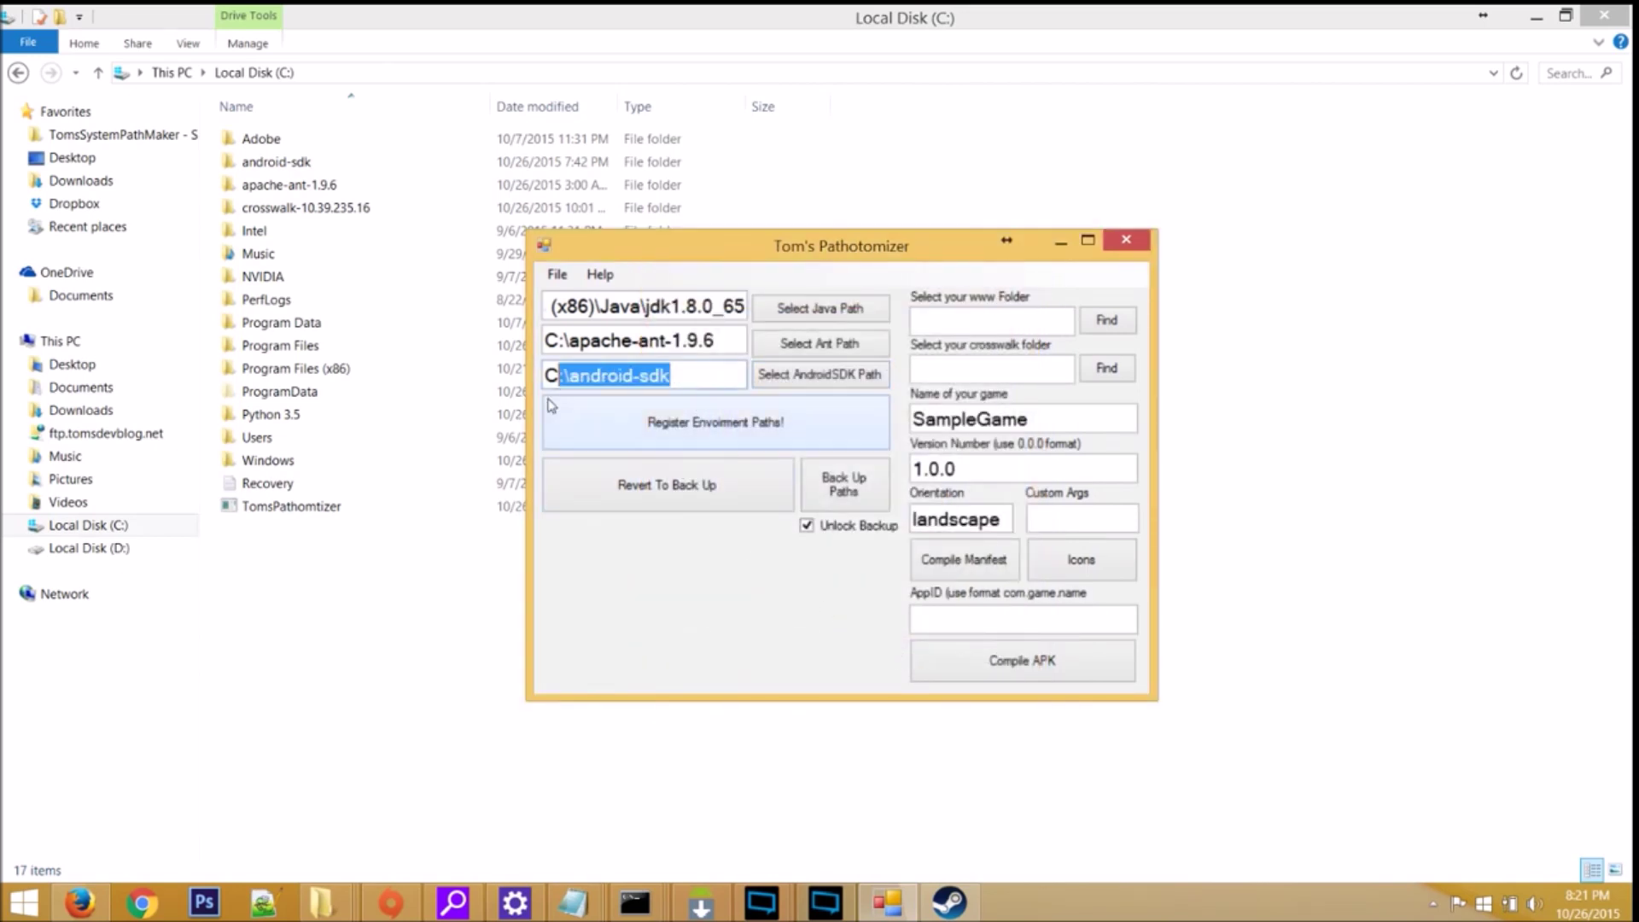
left_click(637, 500)
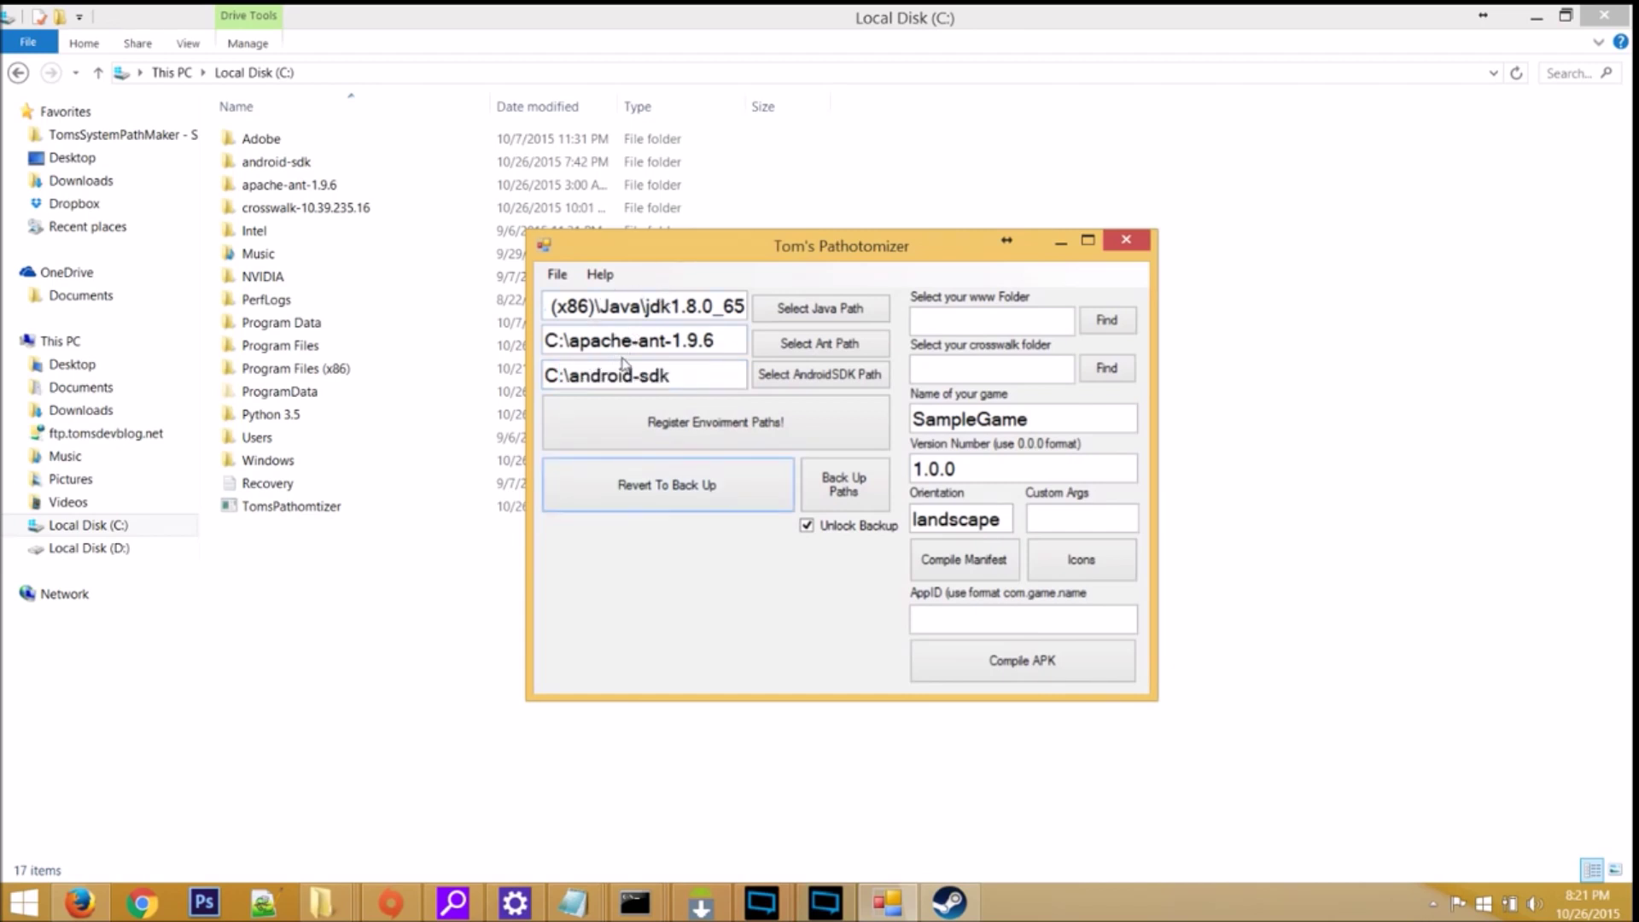
left_click(686, 448)
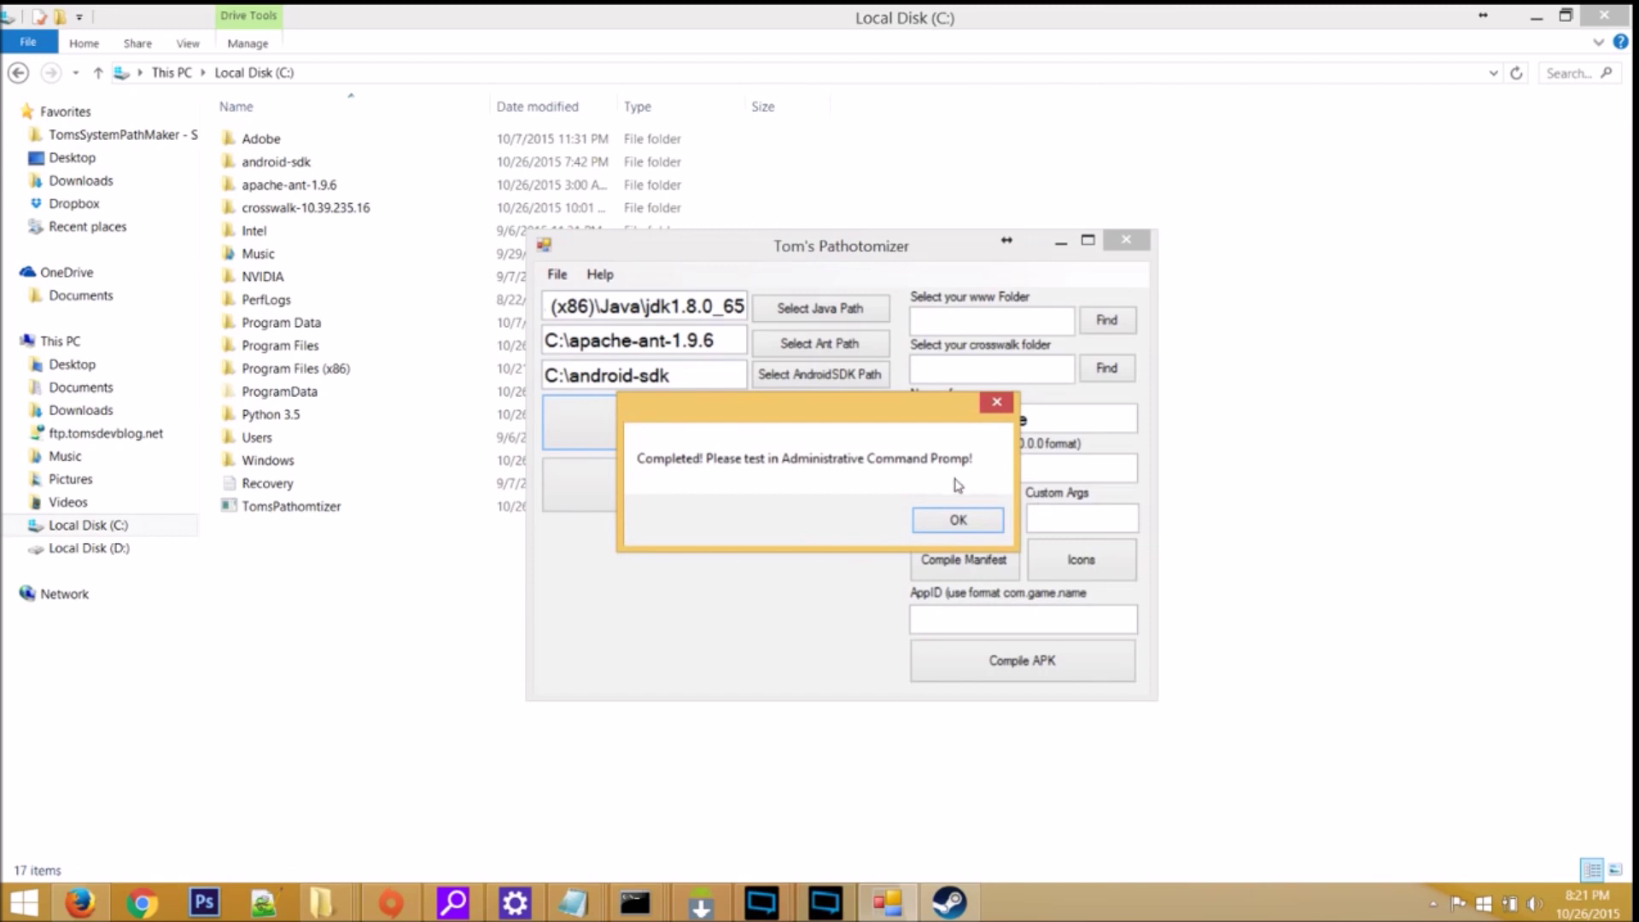
left_click(959, 519)
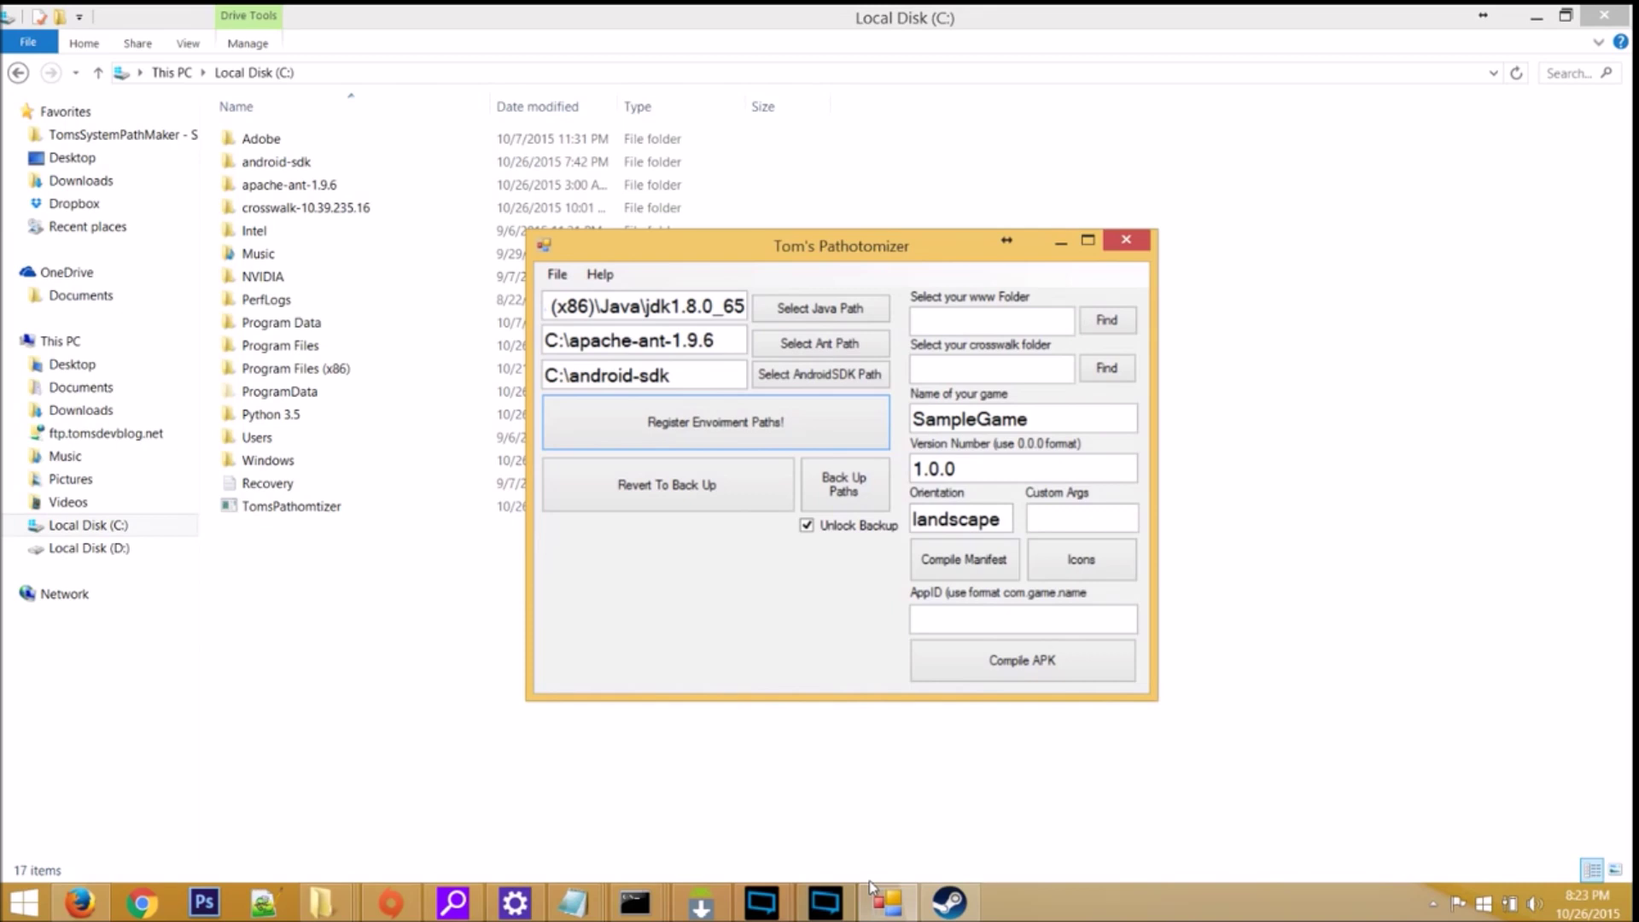
Step: Launch cmd as administrator from system search and centre the console
key("super+s")
type("cmd")
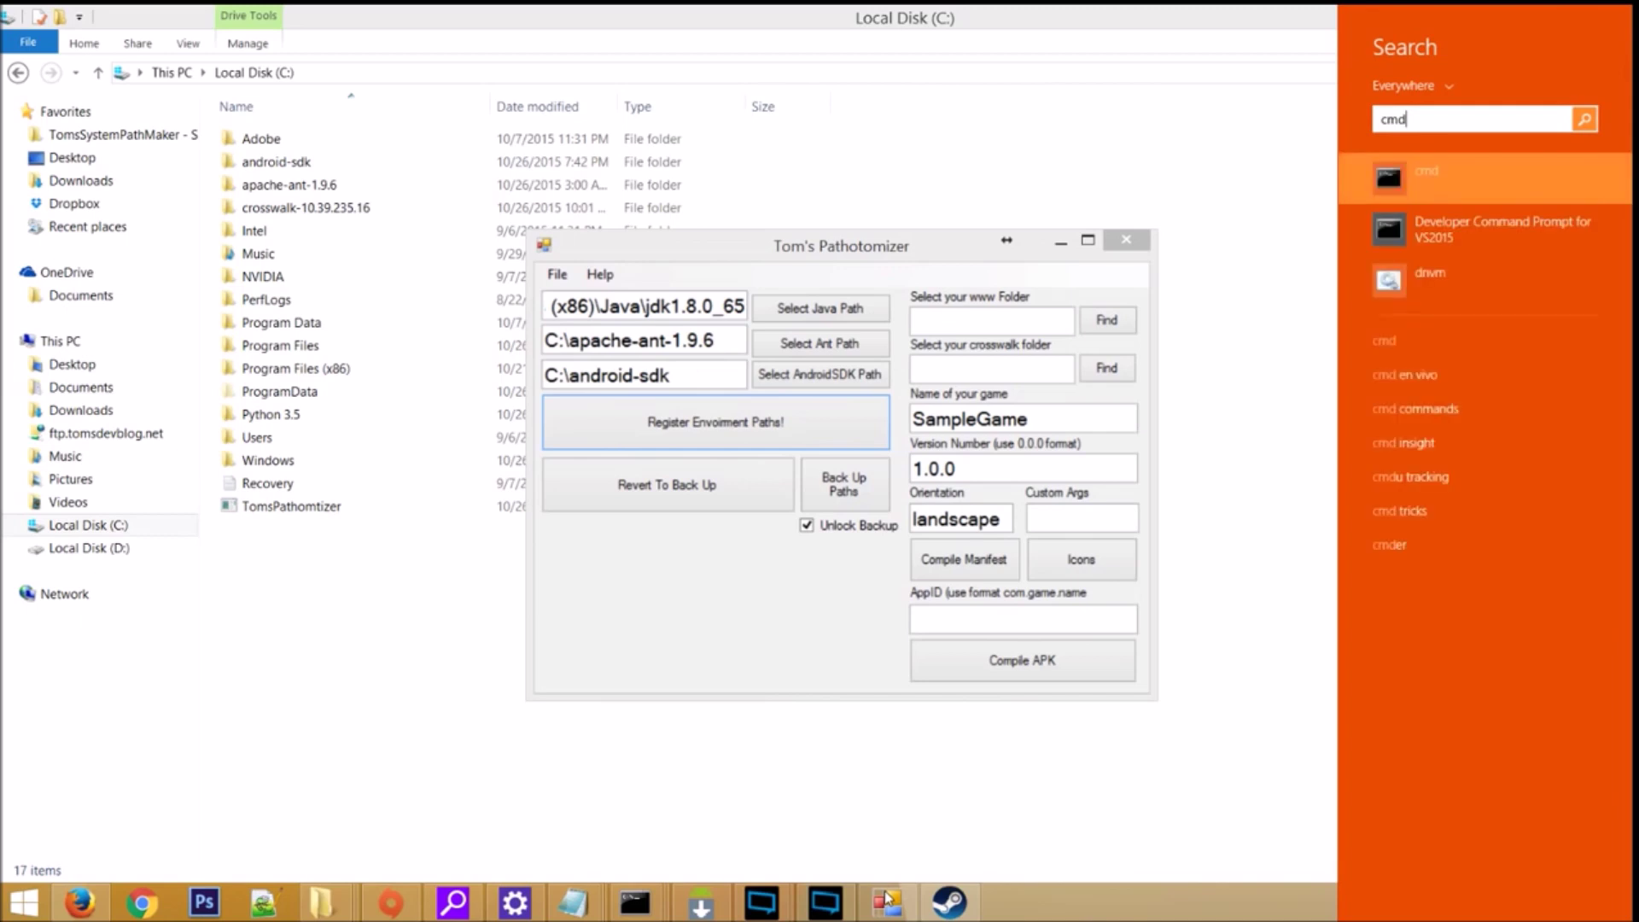
right_click(1422, 174)
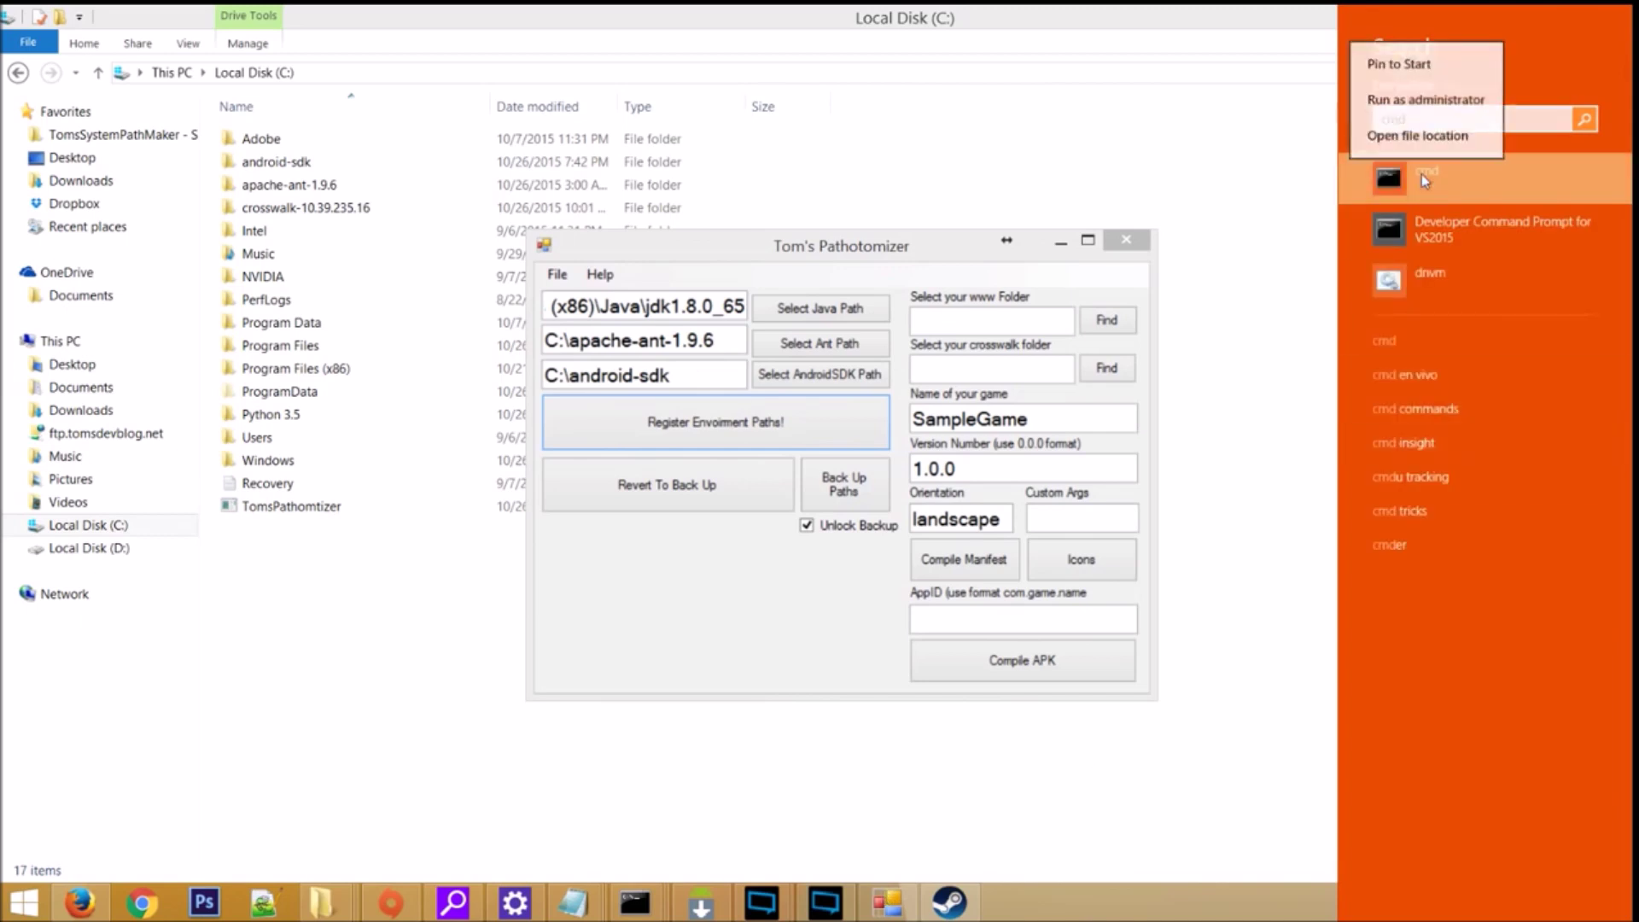
left_click(1419, 110)
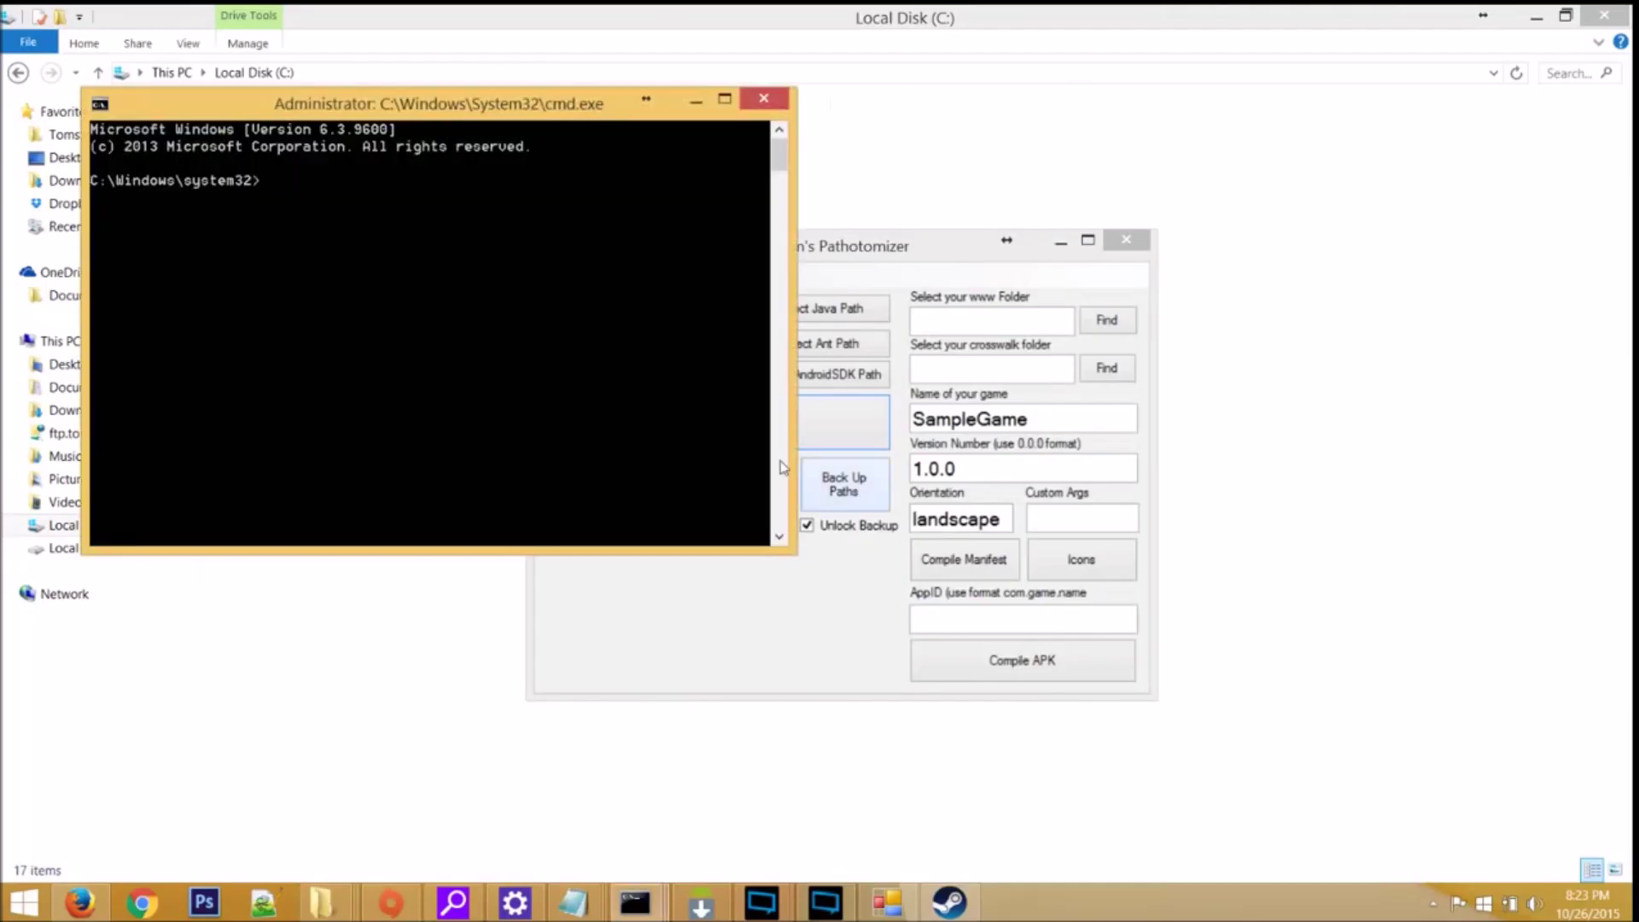
left_click_drag(376, 118, 636, 319)
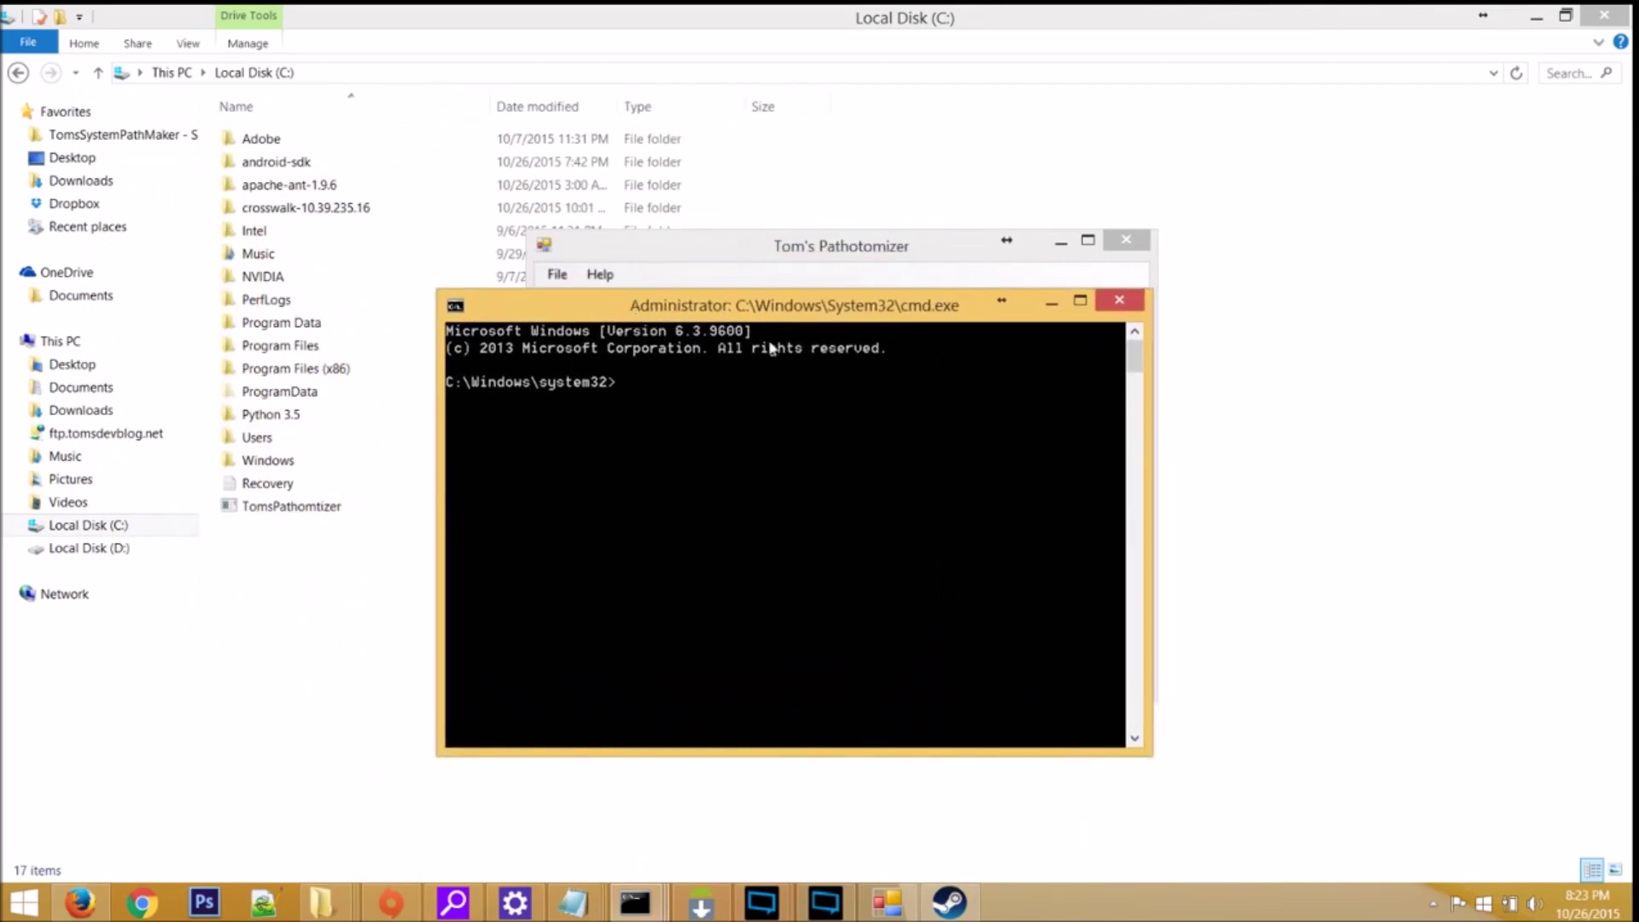
Step: Run python --version, java -version and adb version to confirm Python 3.5.0, Java 1.8.0_65, adb 1.0.32
type("c")
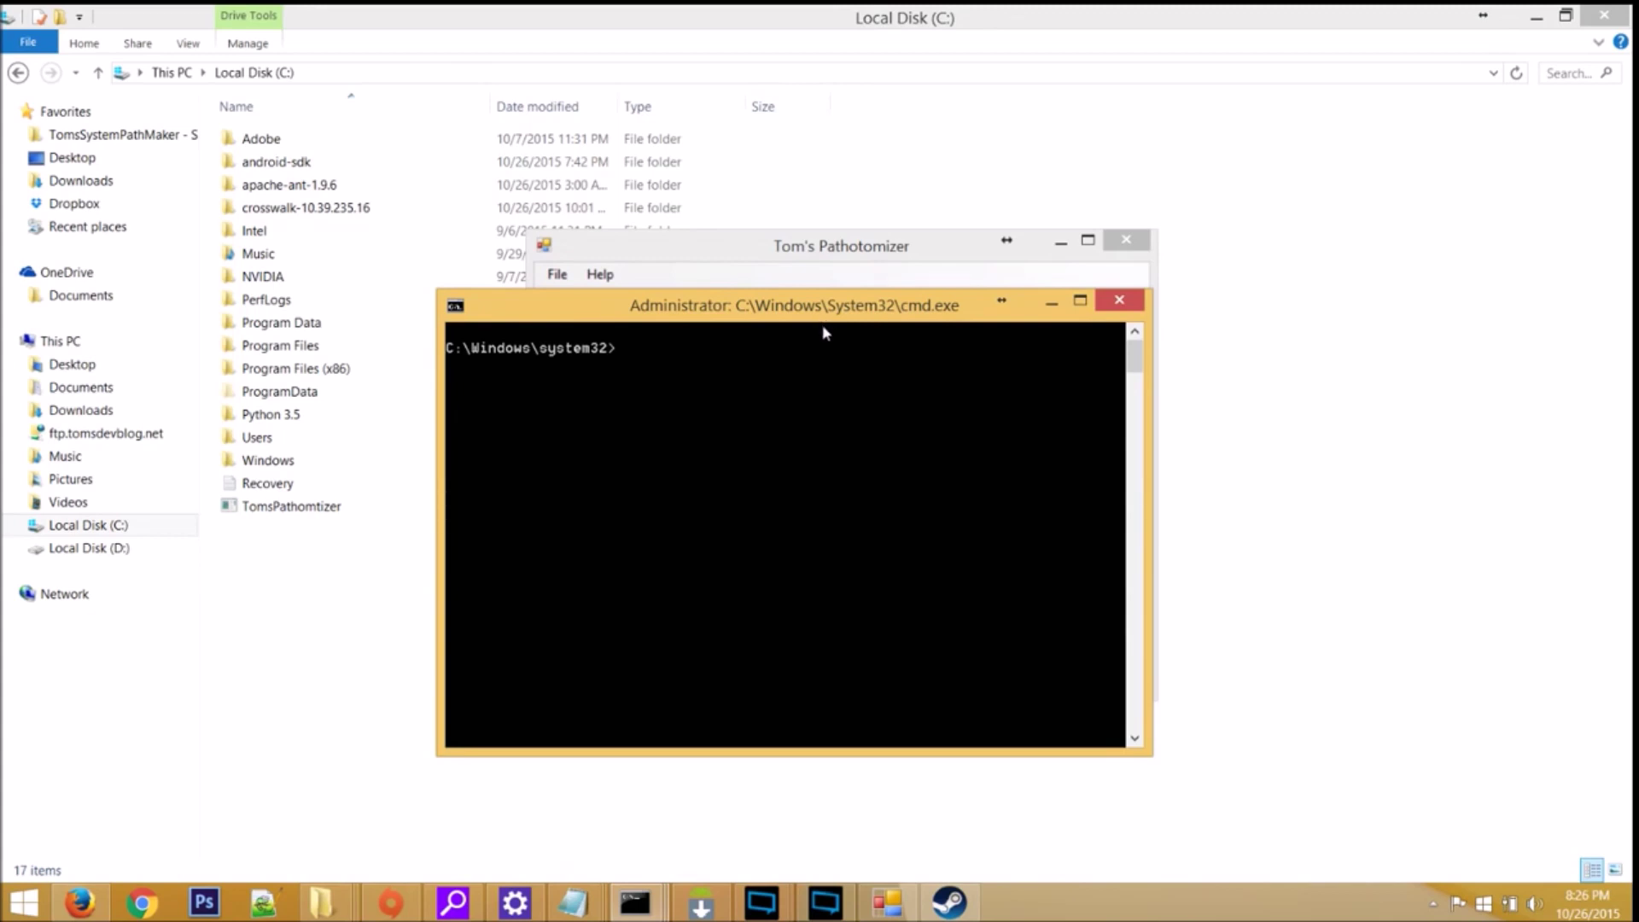
type("Python --version")
key("Return")
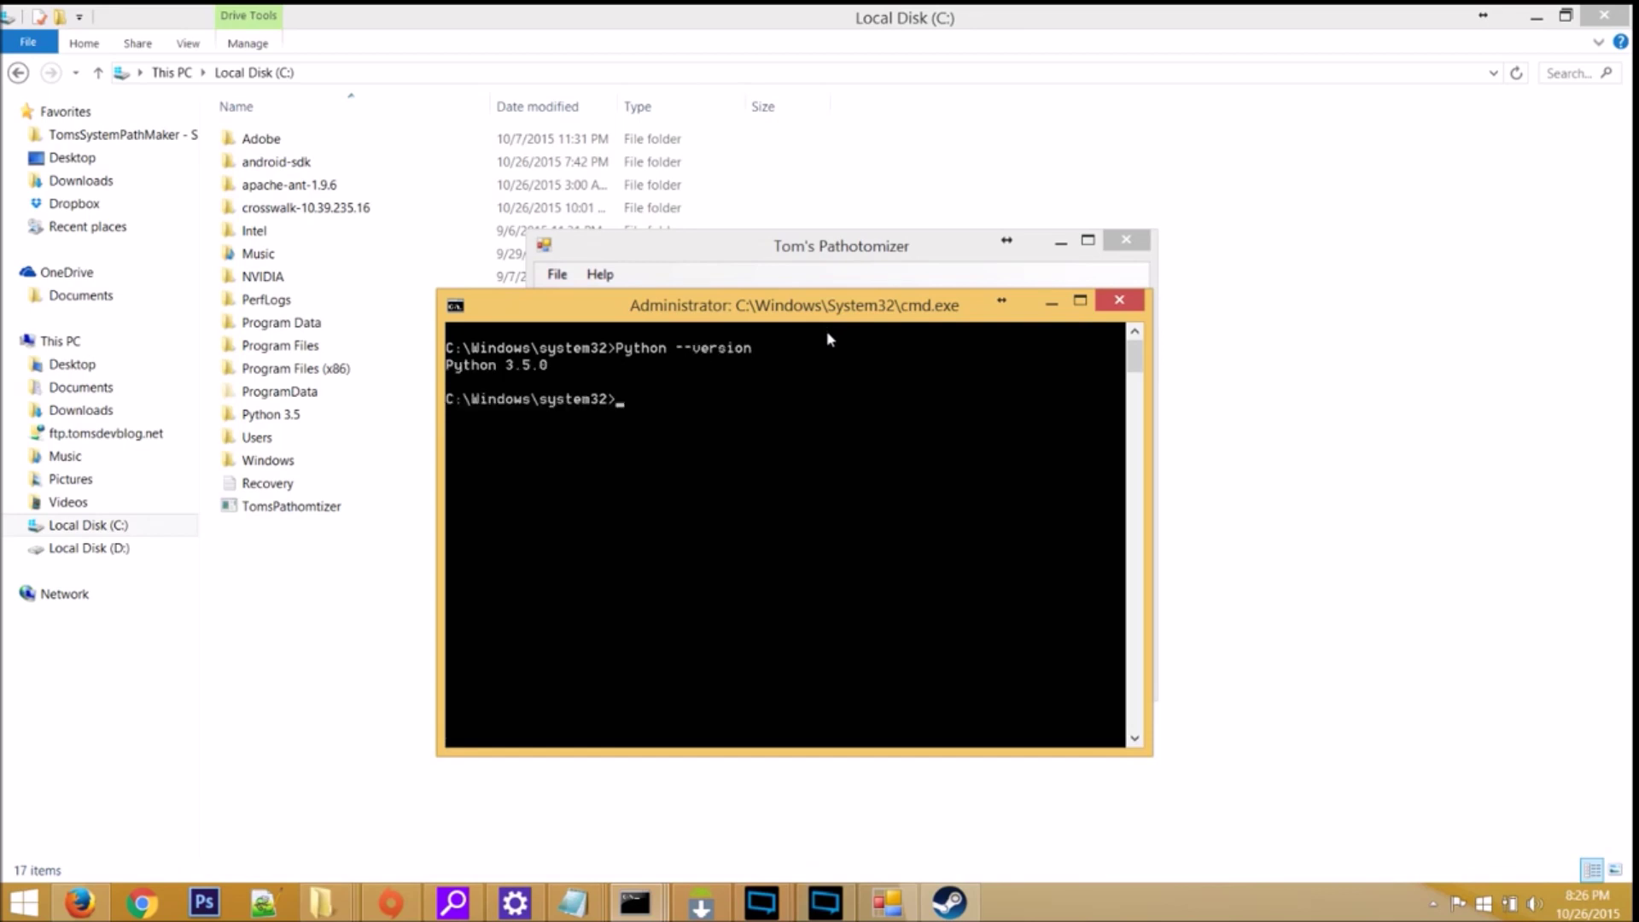
type("java")
type(" -versio")
type("n")
key("Return")
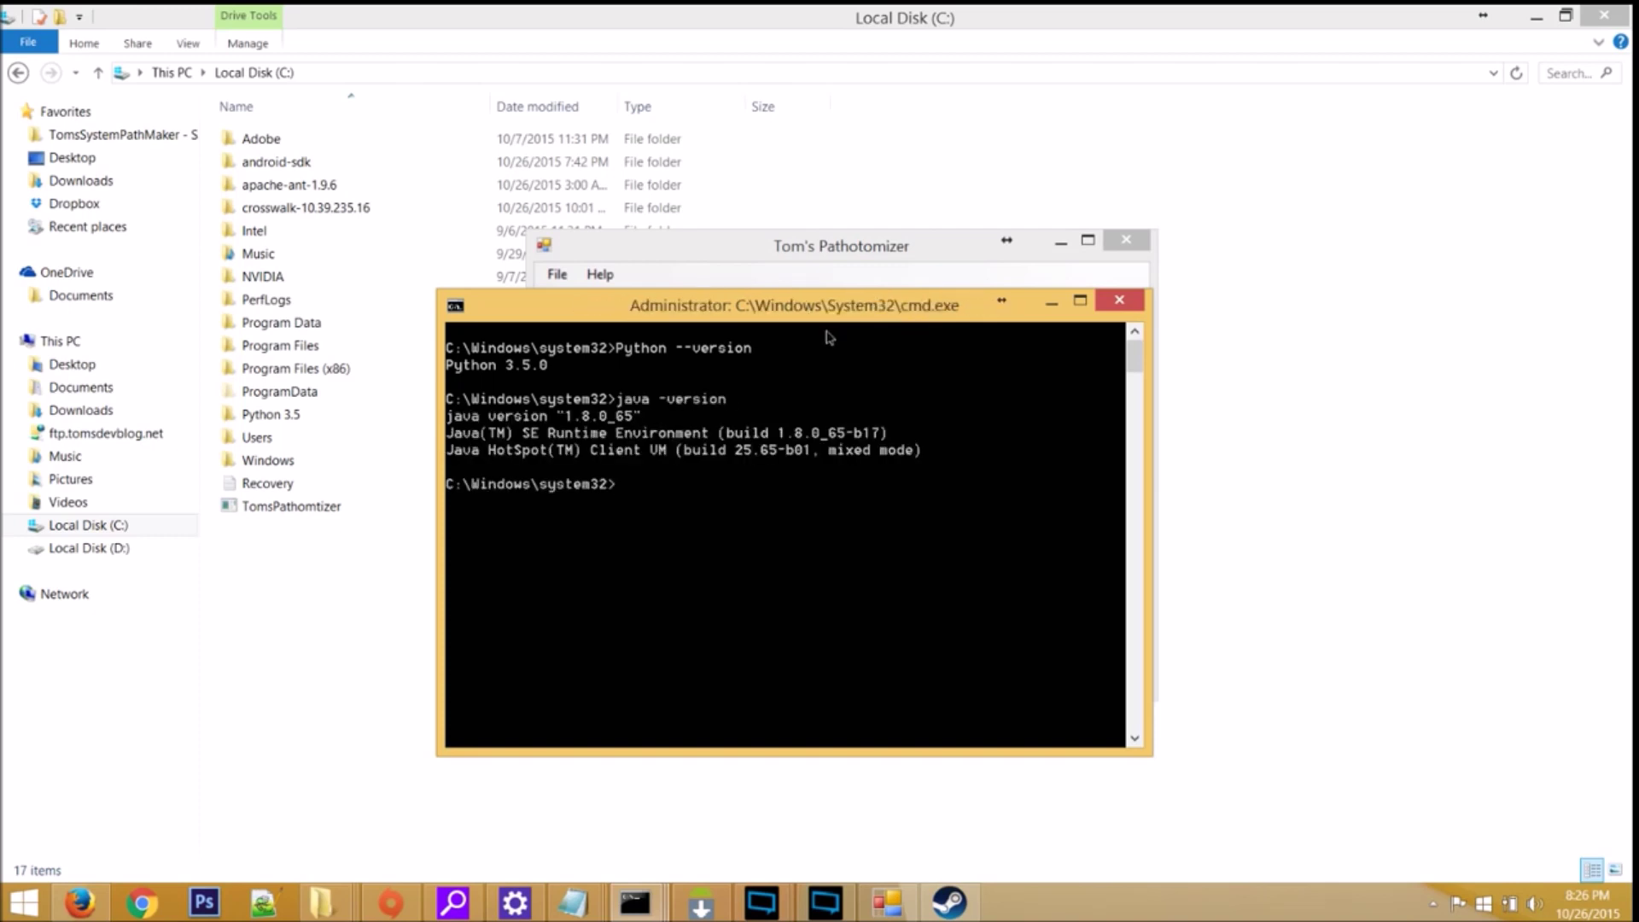
type("adb version")
key("Return")
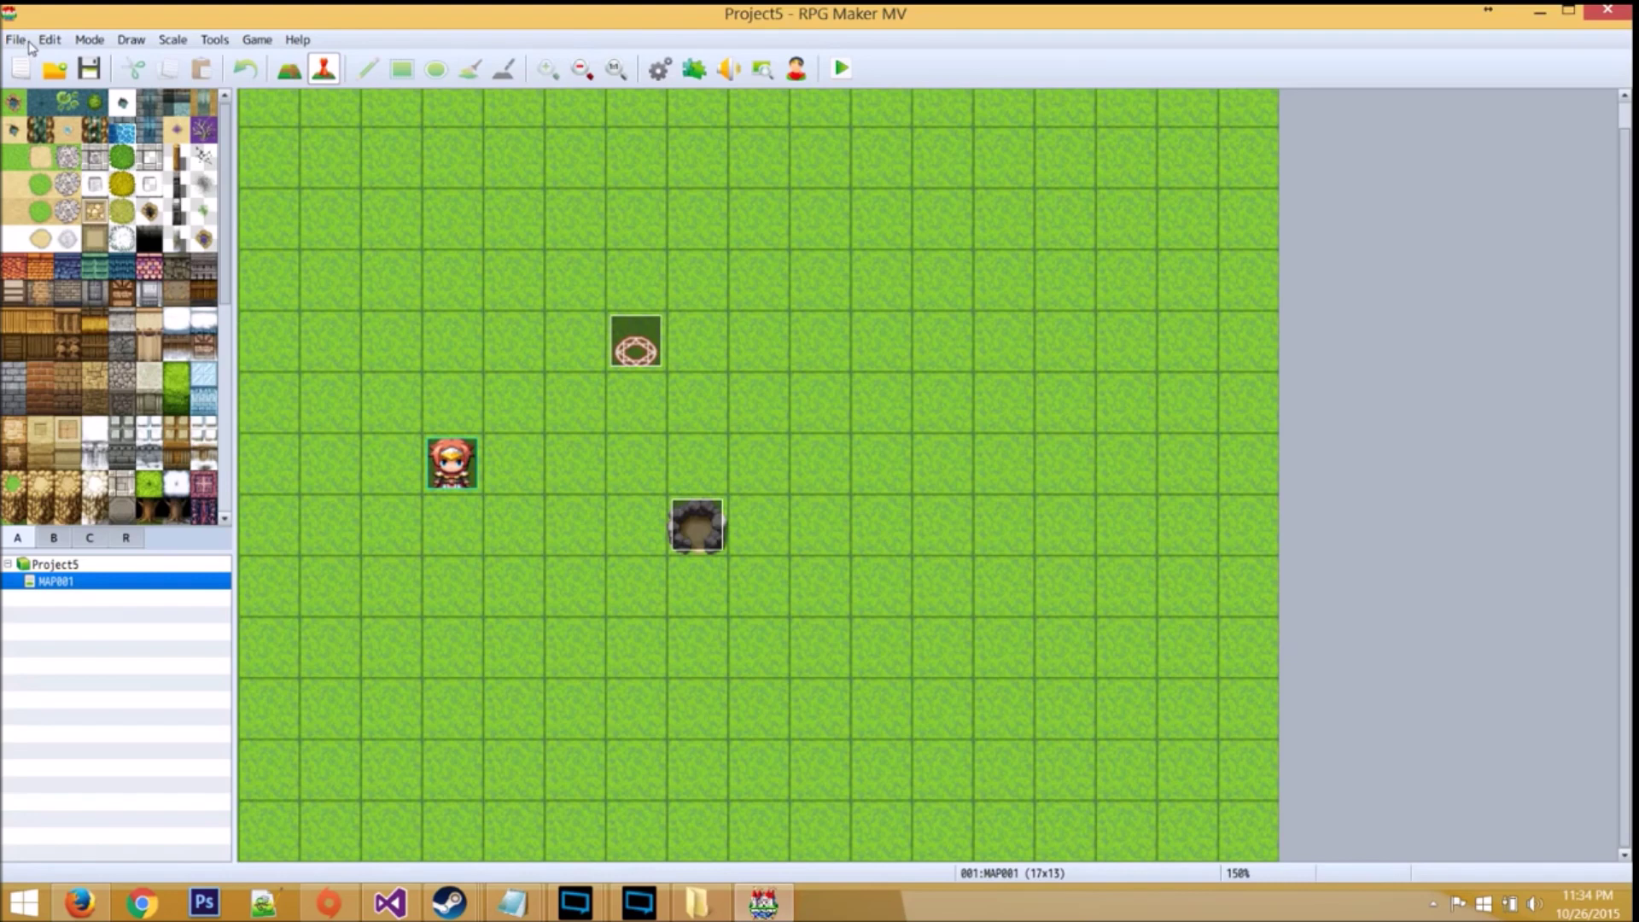
Step: Deploy via File > Deployment with Android / iOS as the platform, overwriting the existing output folder
left_click(29, 44)
left_click(90, 145)
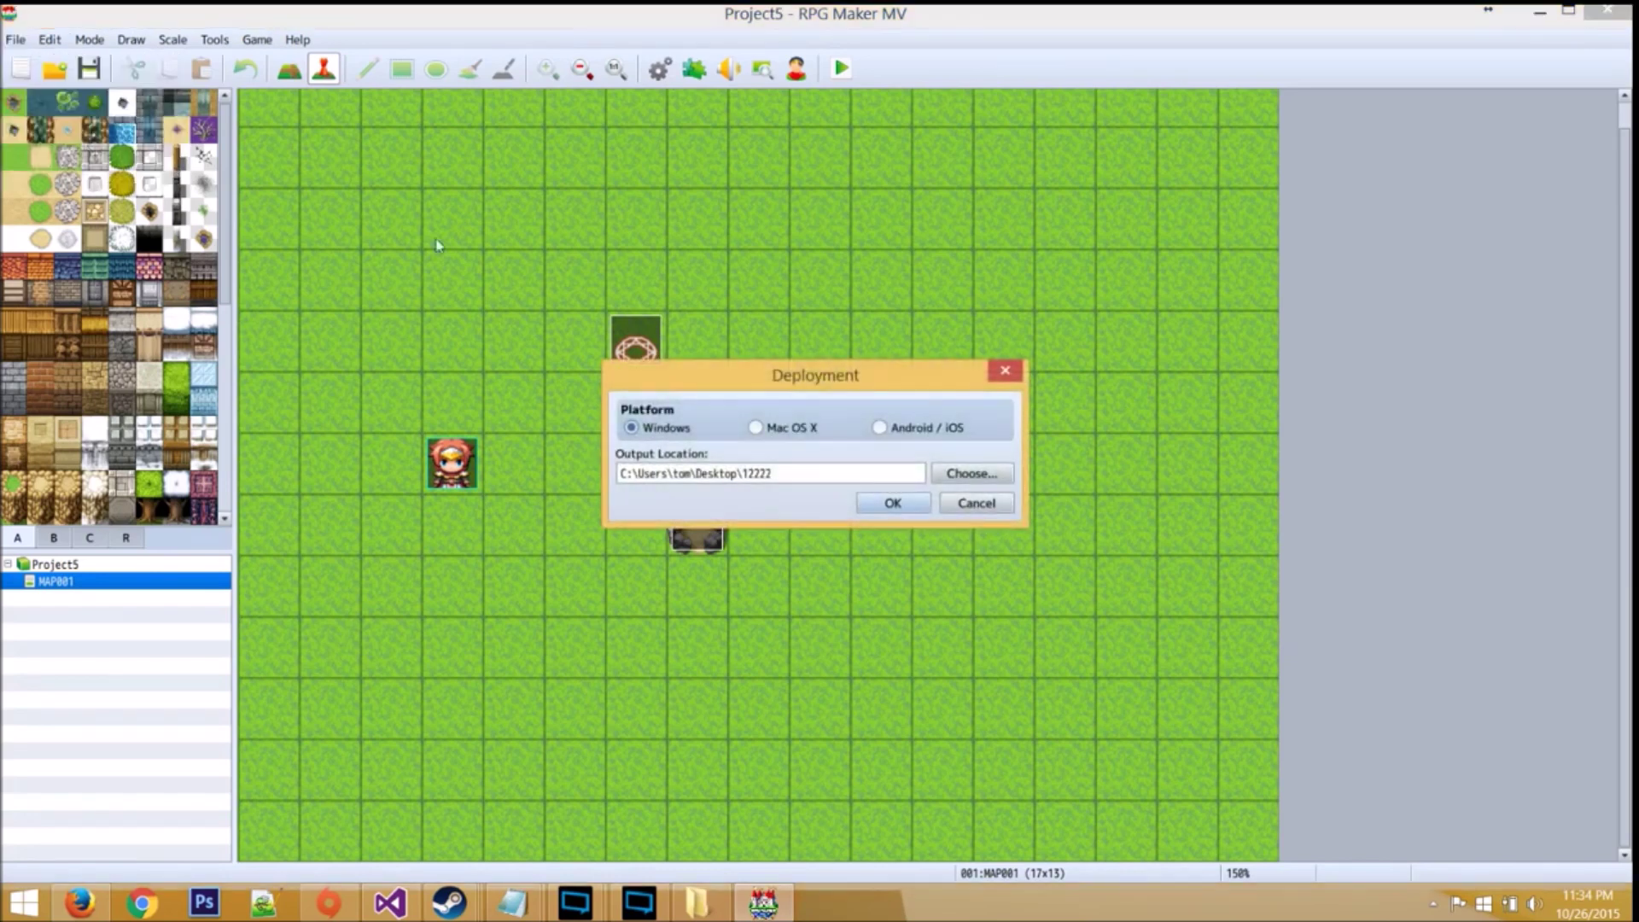
left_click(888, 429)
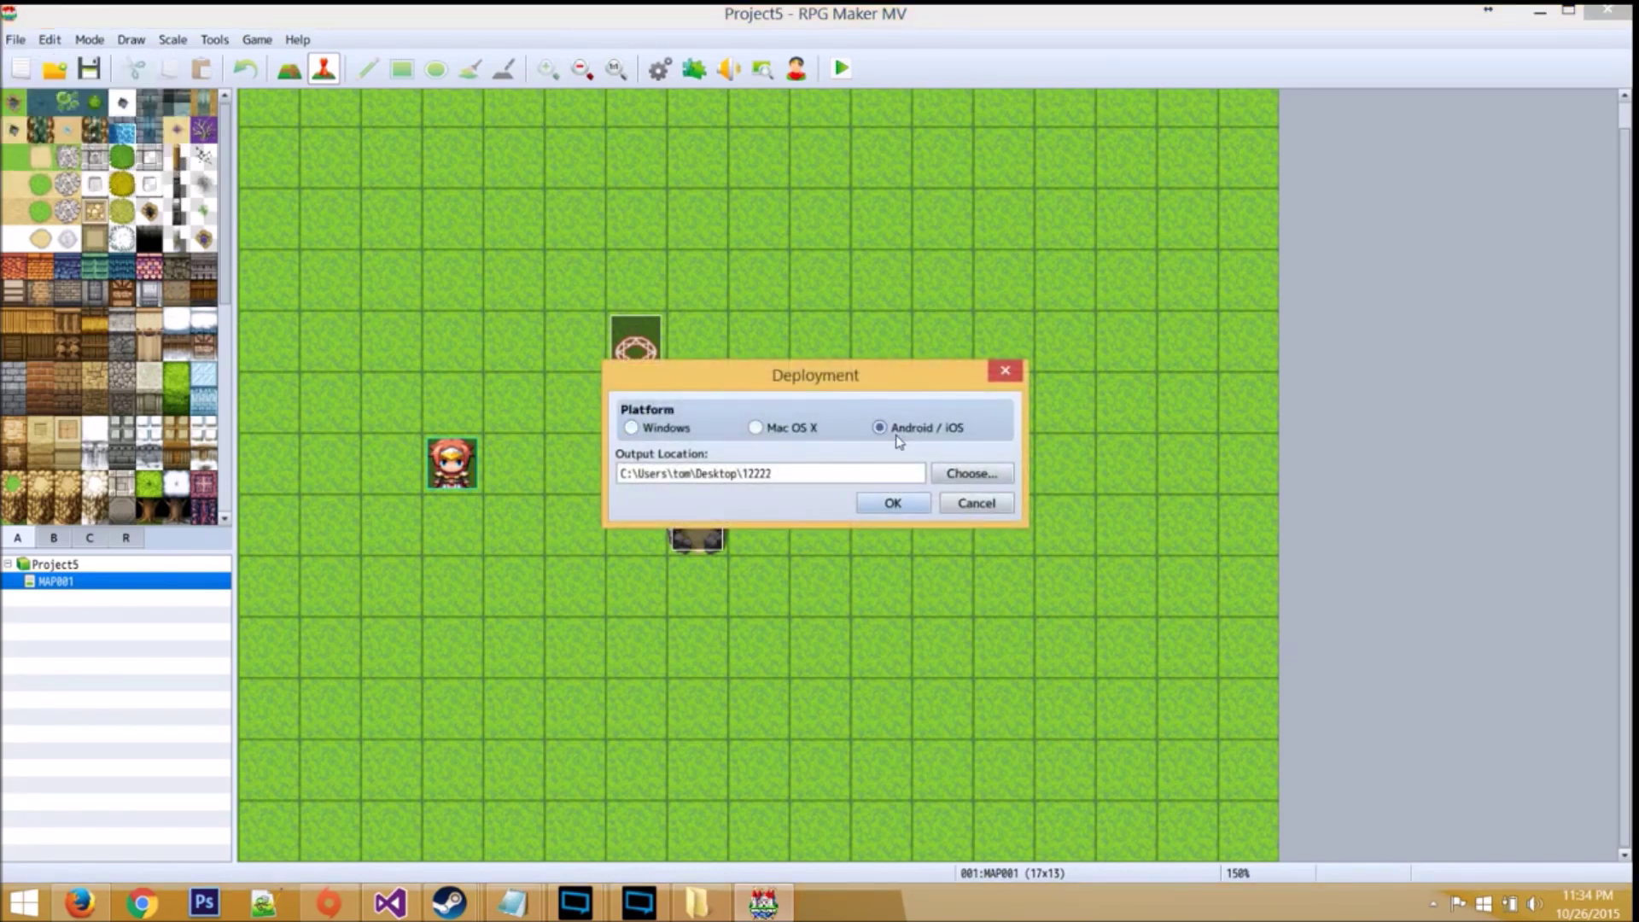
triple_click(832, 471)
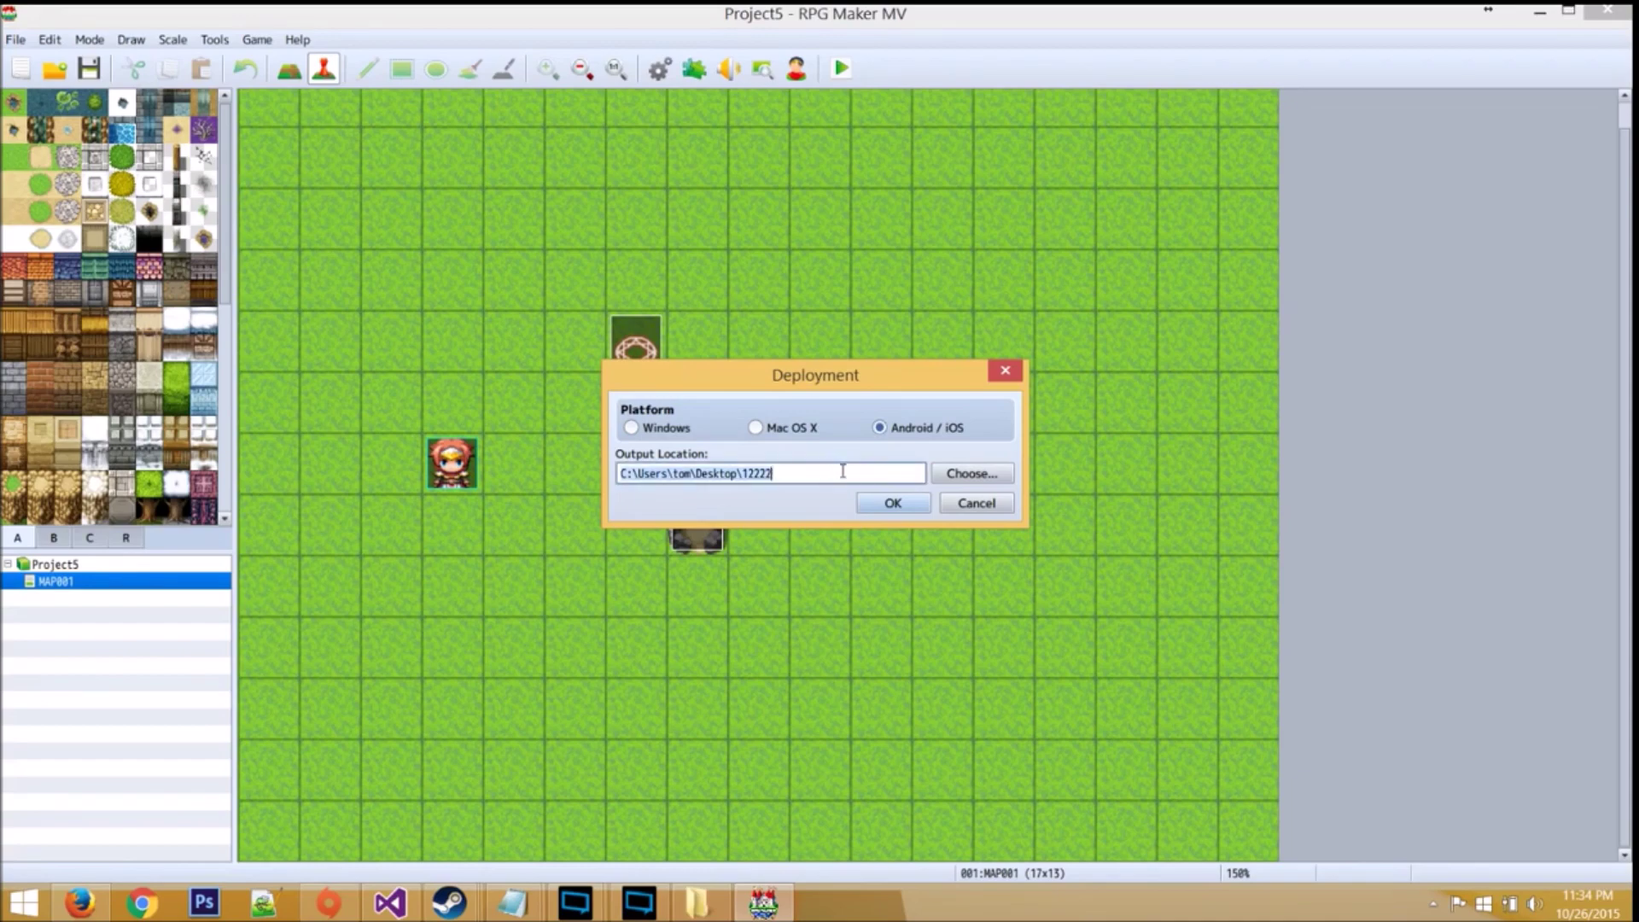
left_click(892, 503)
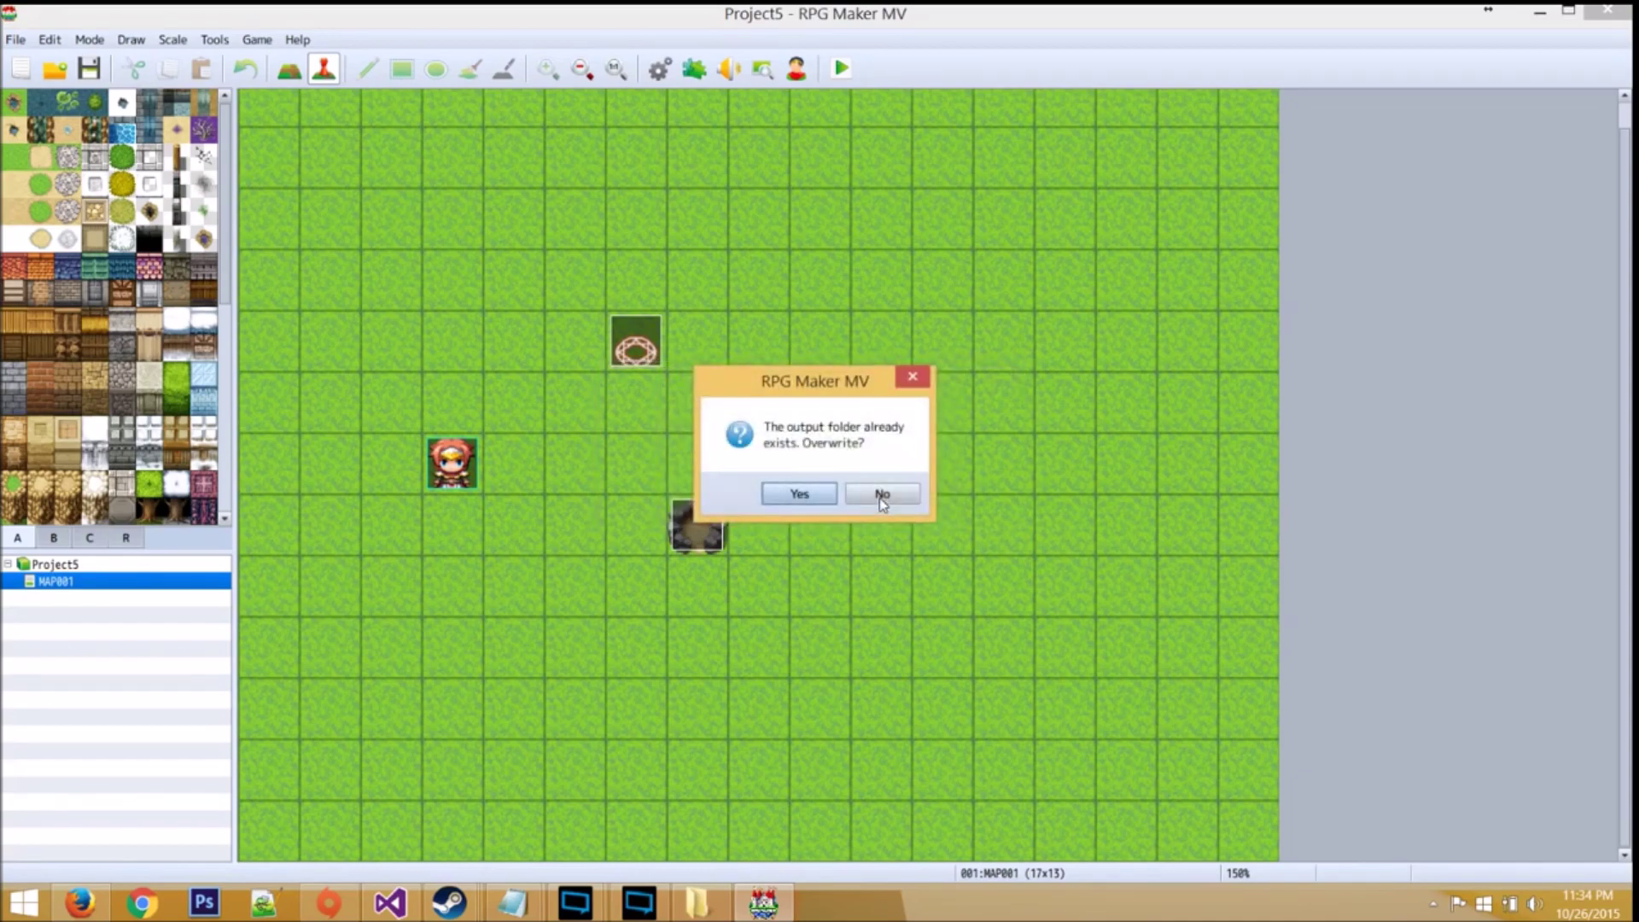
left_click(809, 498)
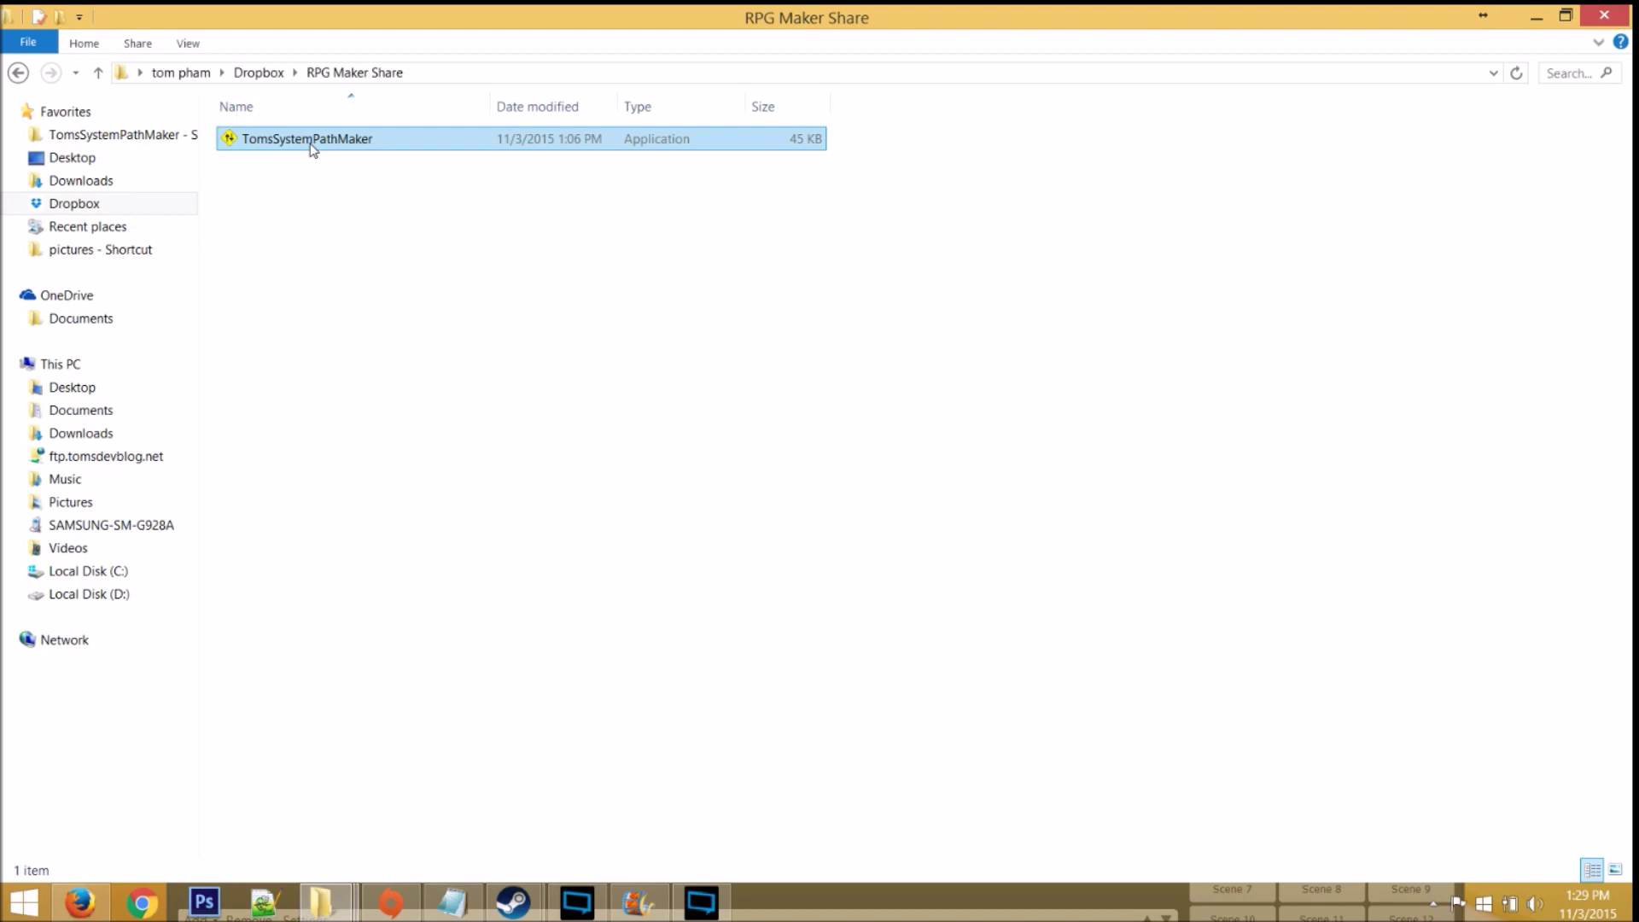
right_click(310, 145)
left_click(367, 176)
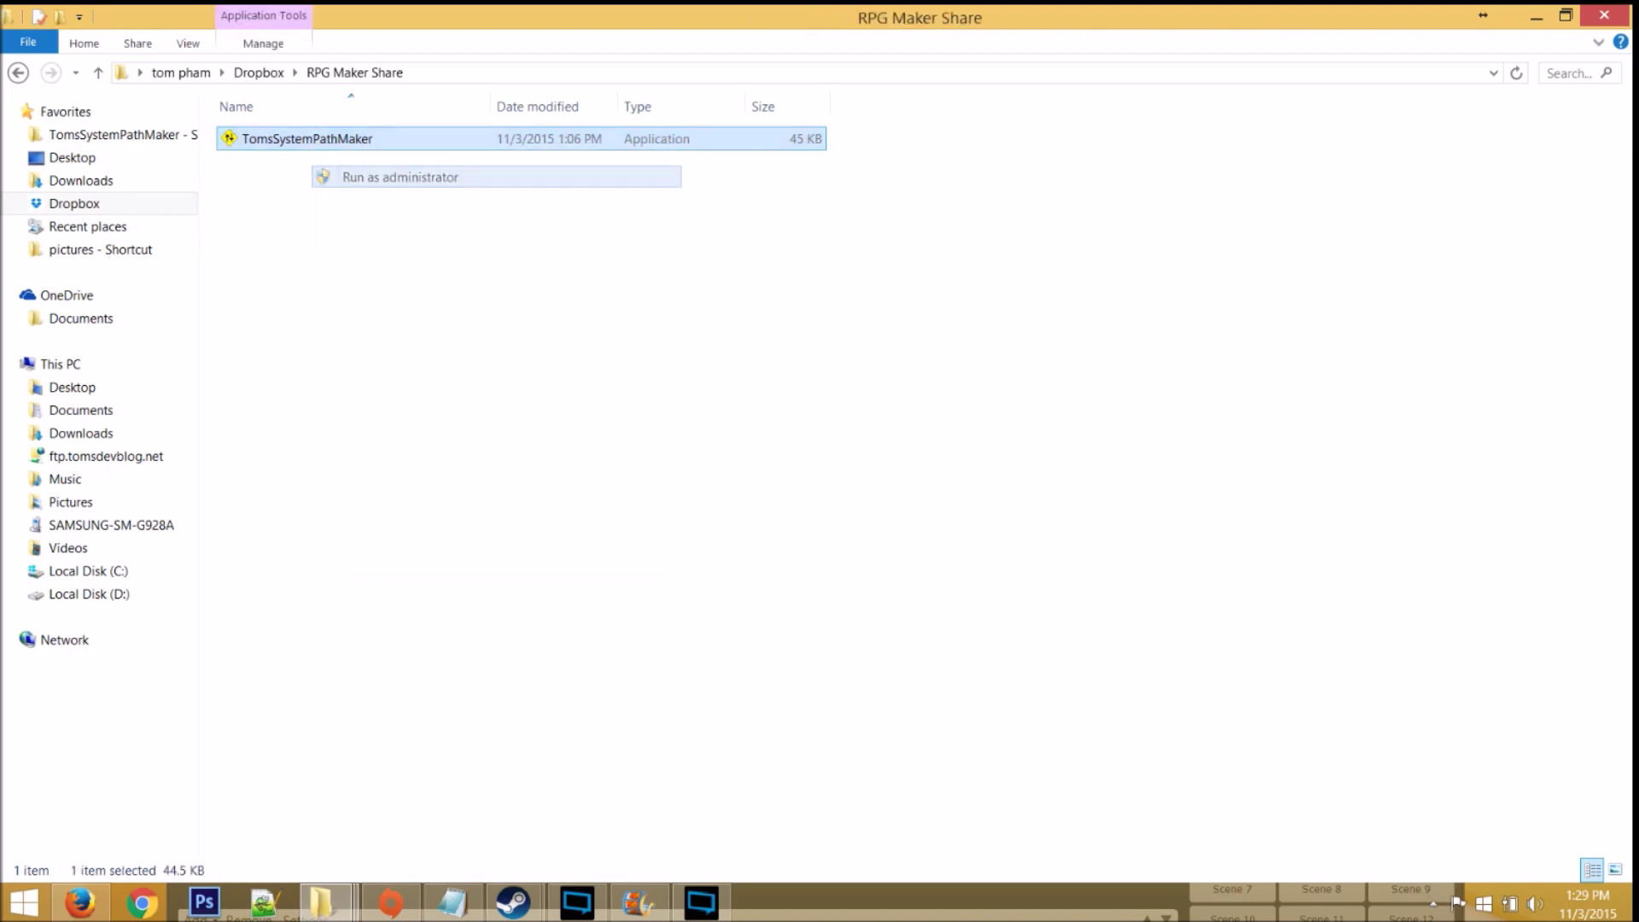
left_click(934, 595)
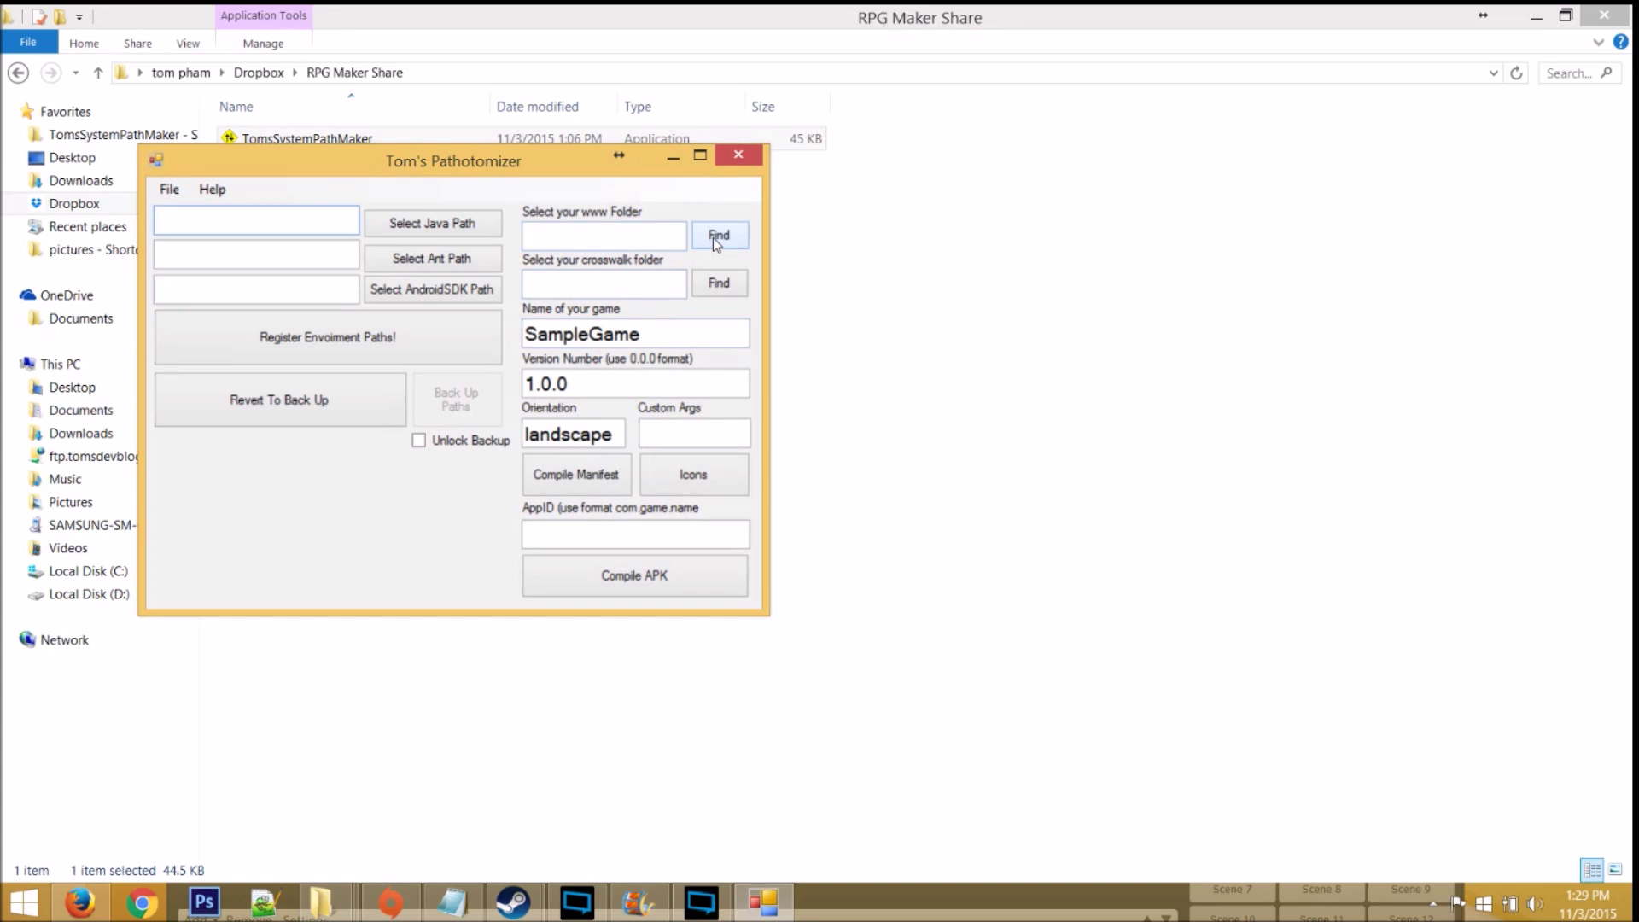
left_click(714, 237)
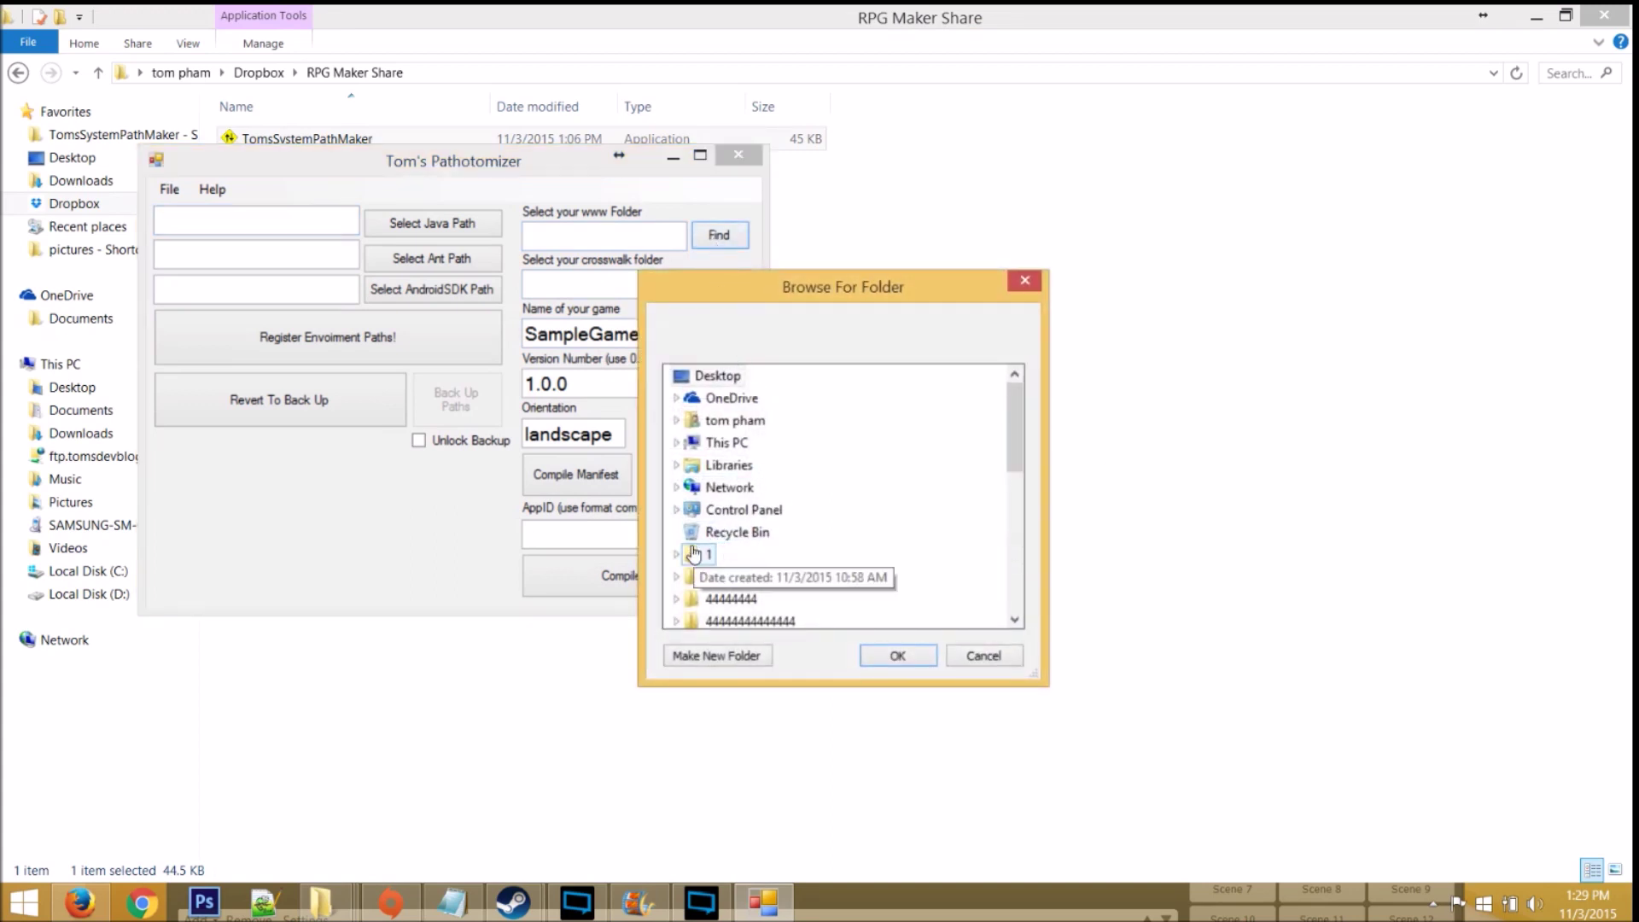
left_click(694, 554)
left_click(741, 488)
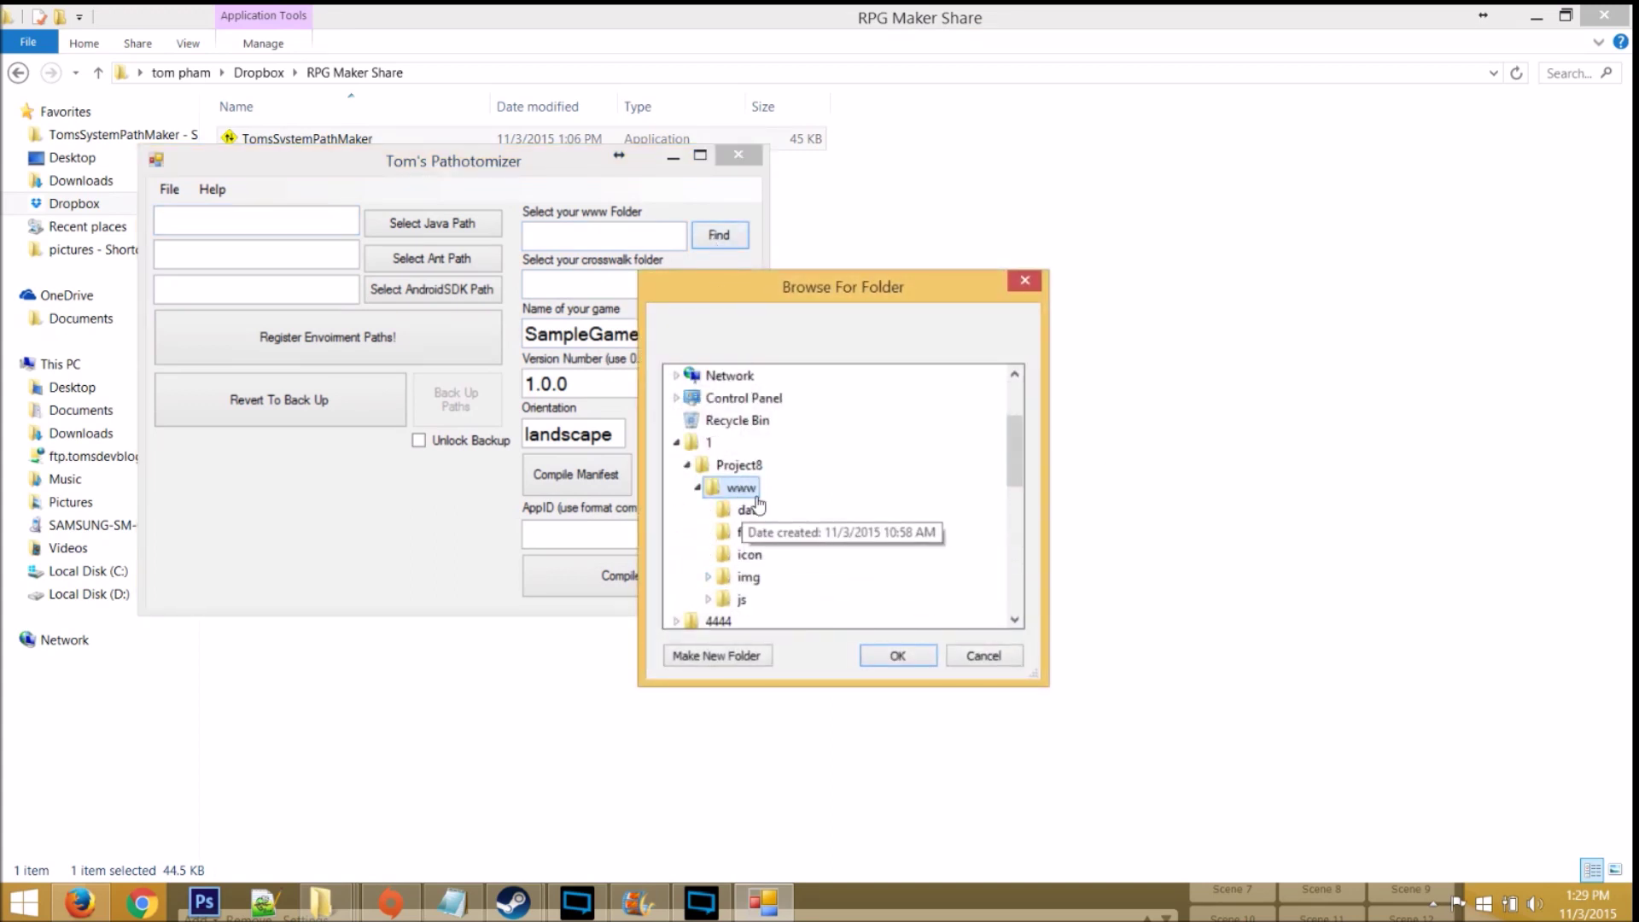
left_click(898, 656)
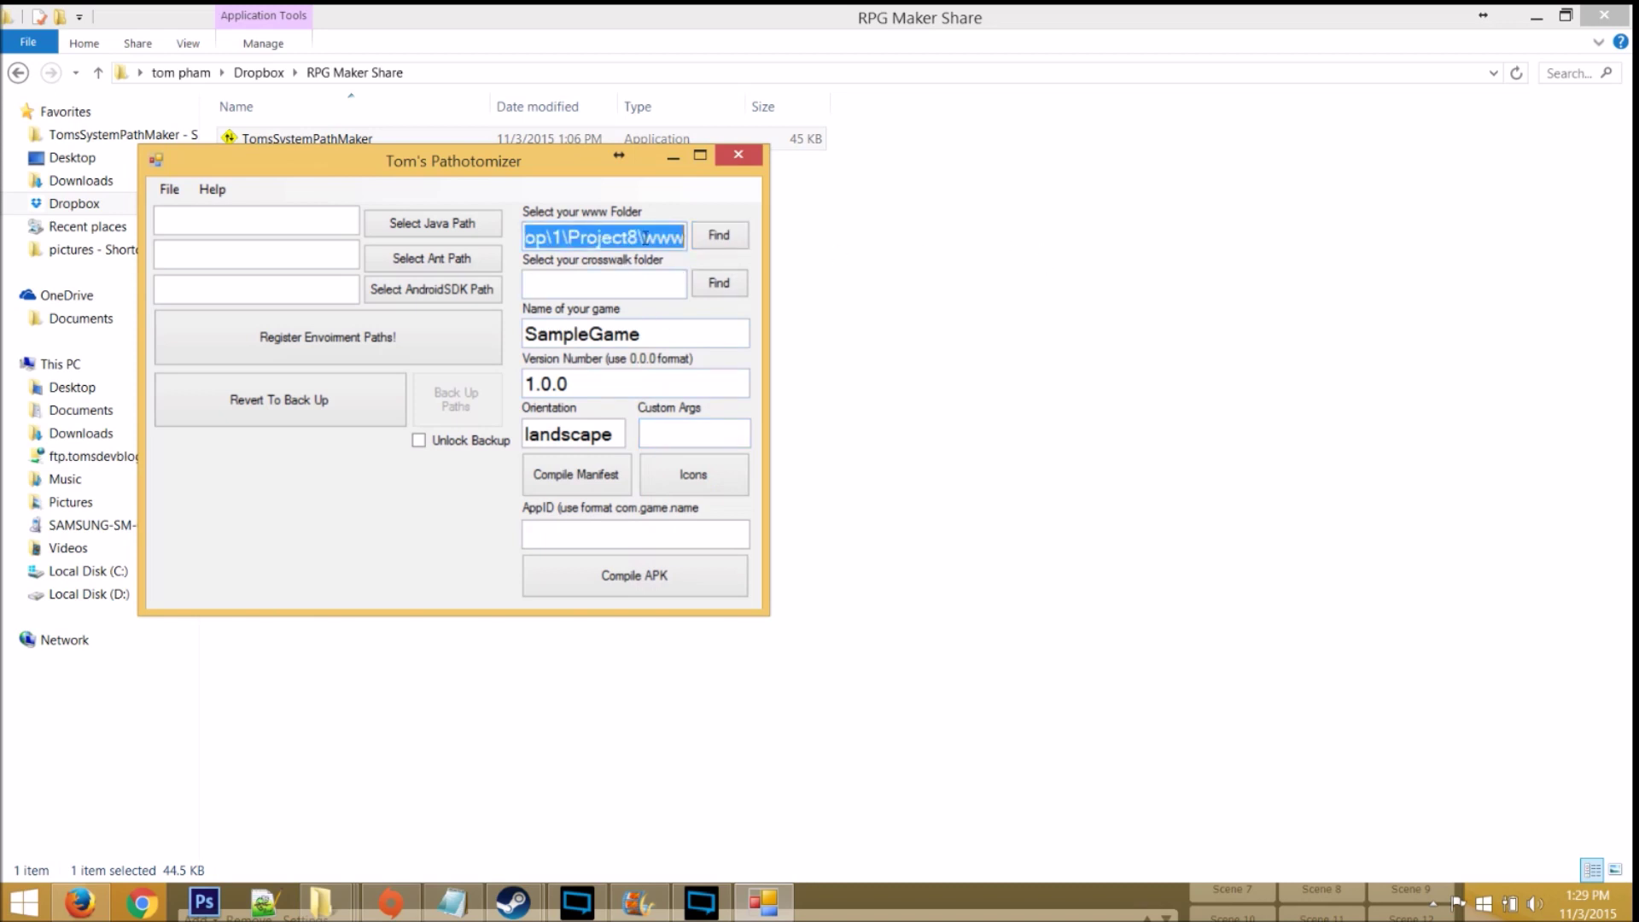
Step: Set the crosswalk folder to C:\crosswalk-10.39.235.16
left_click(653, 278)
left_click(718, 283)
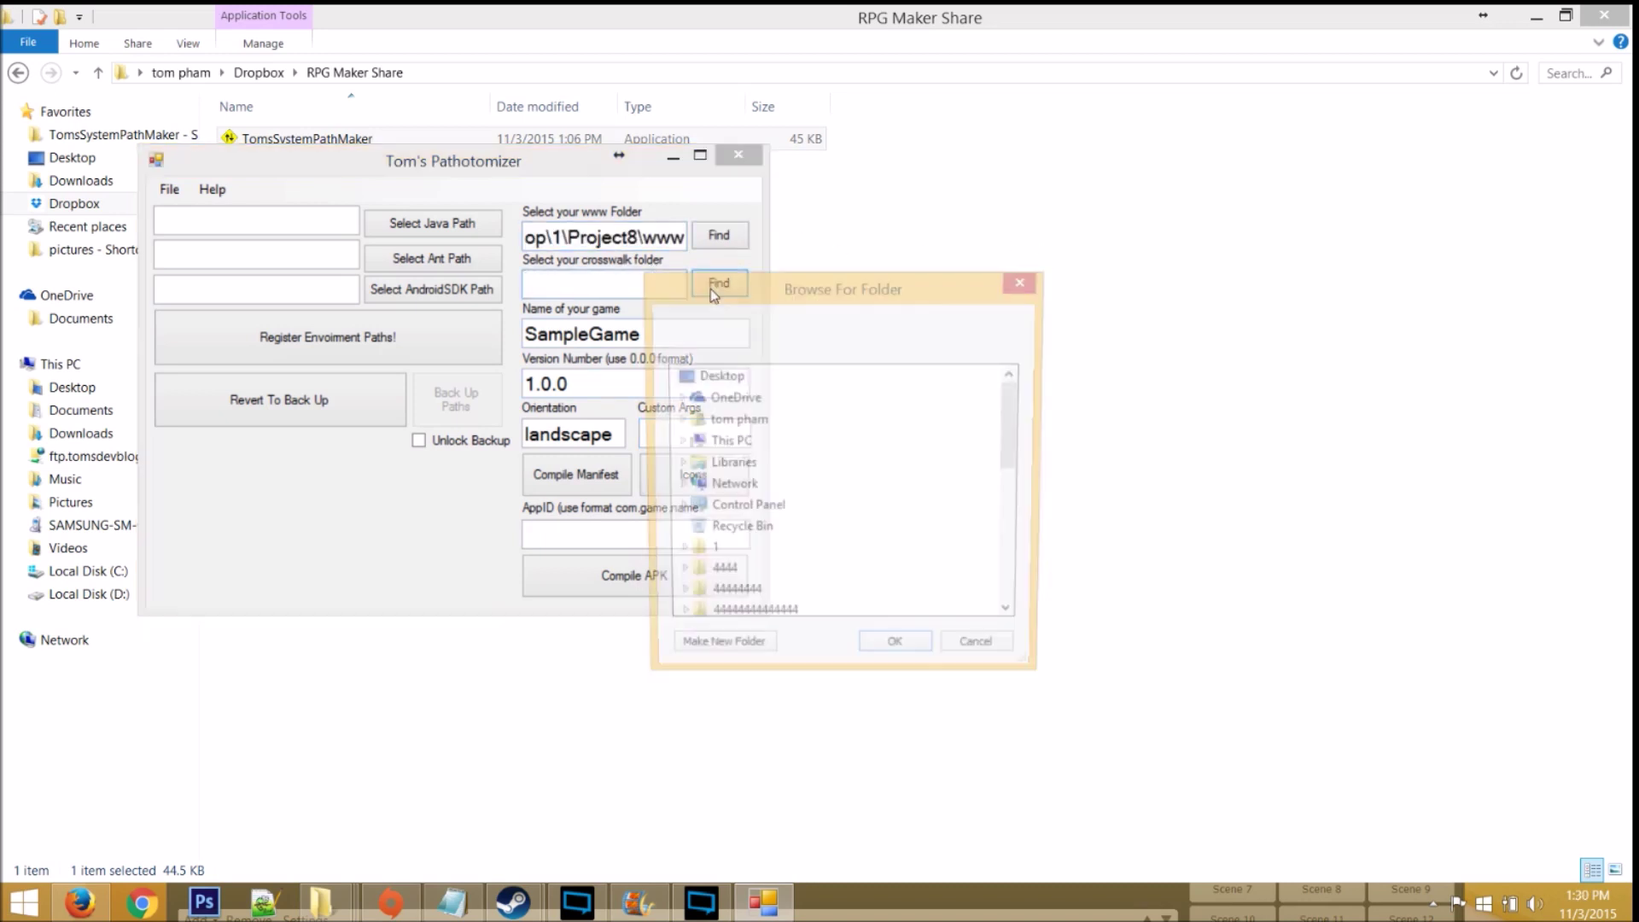
double_click(710, 443)
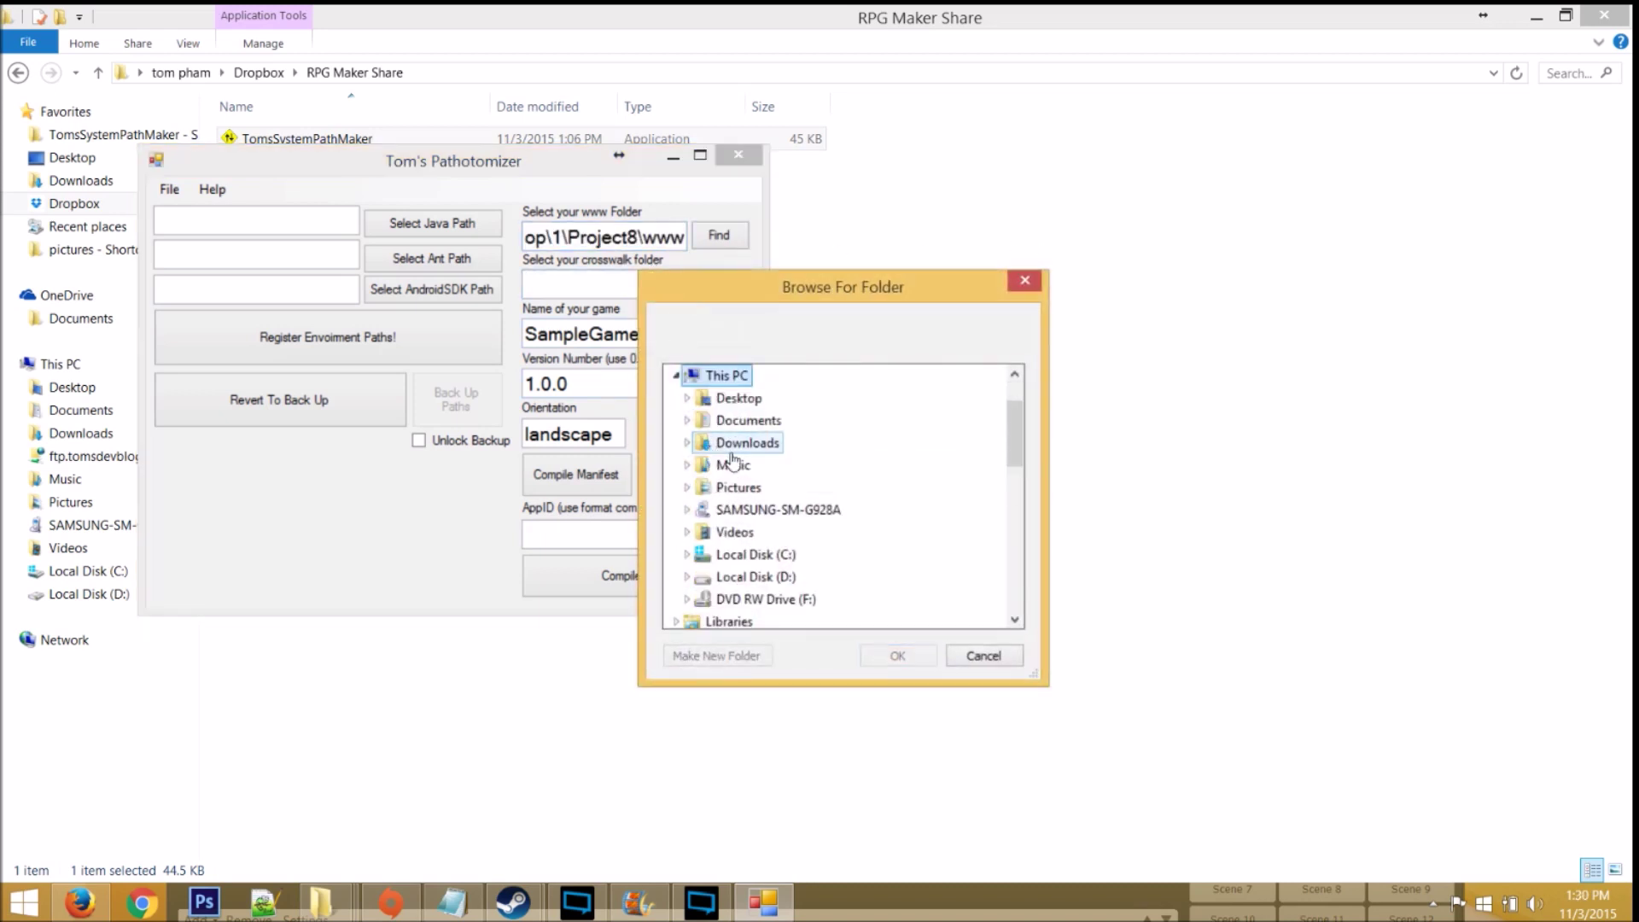
double_click(764, 555)
double_click(803, 466)
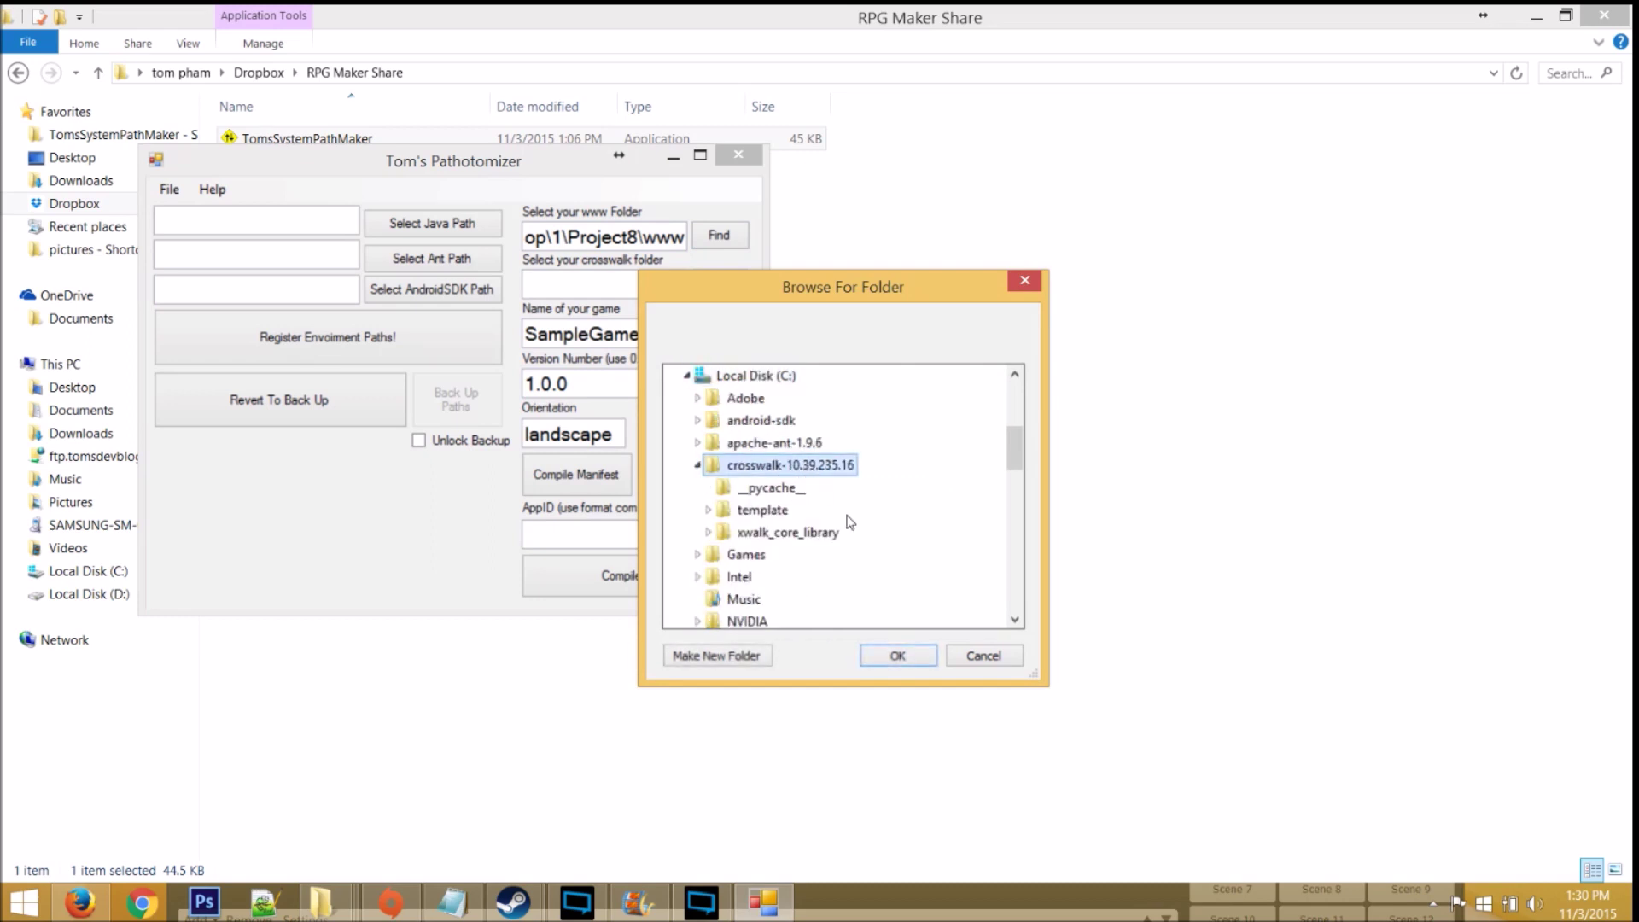
left_click(895, 655)
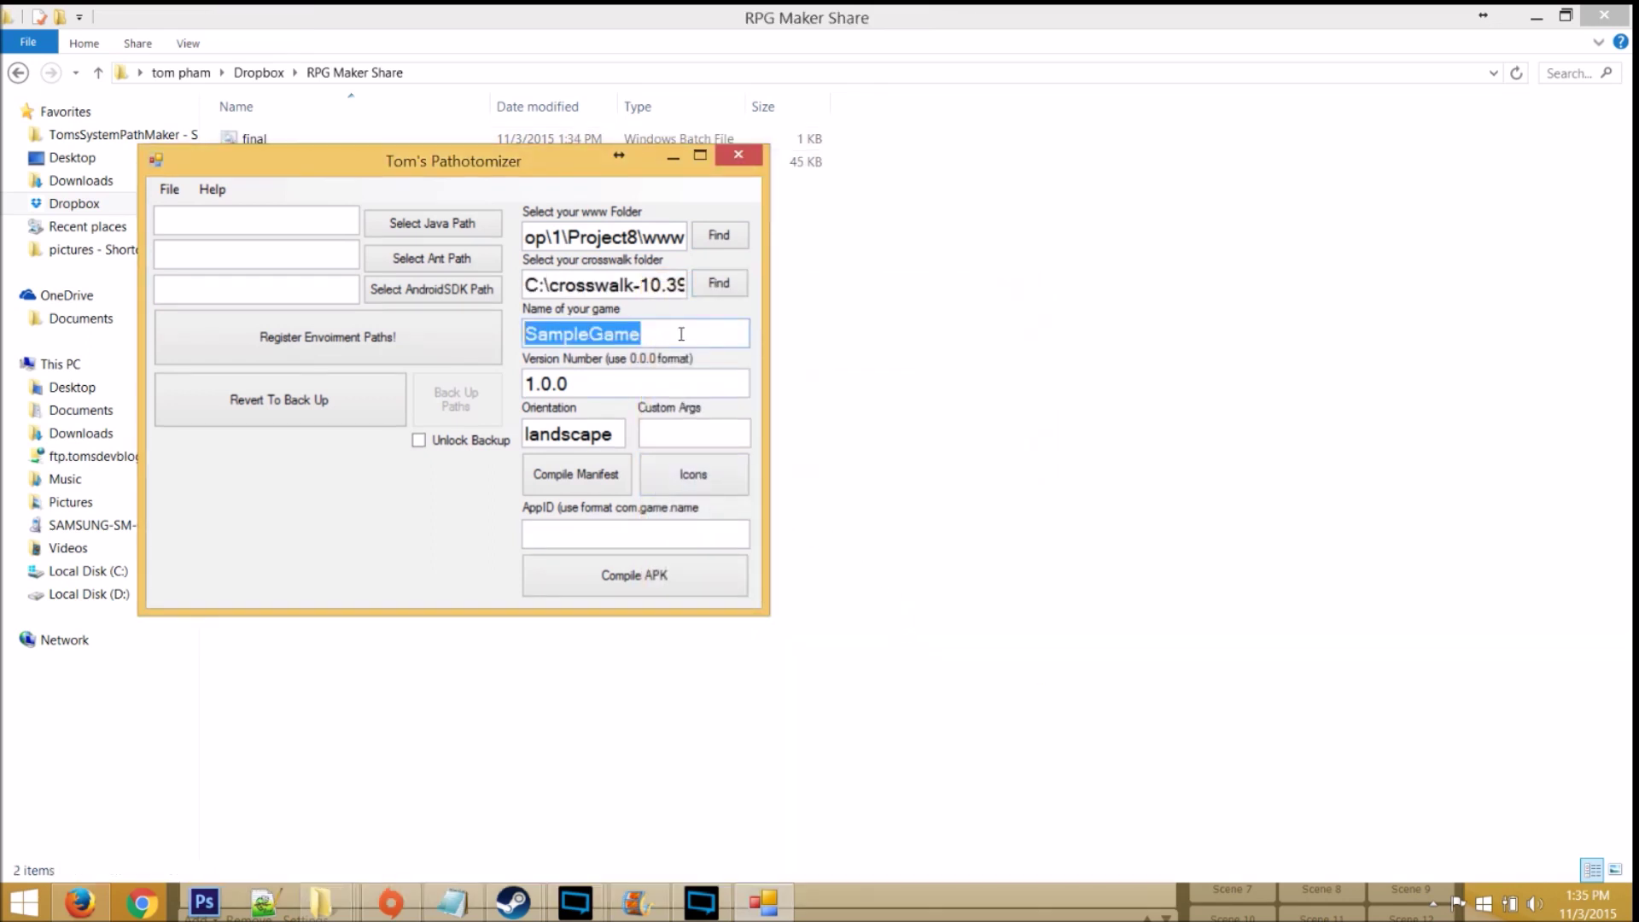
Step: Compile a template manifest for version 1.0.0 in landscape orientation
key("Tab")
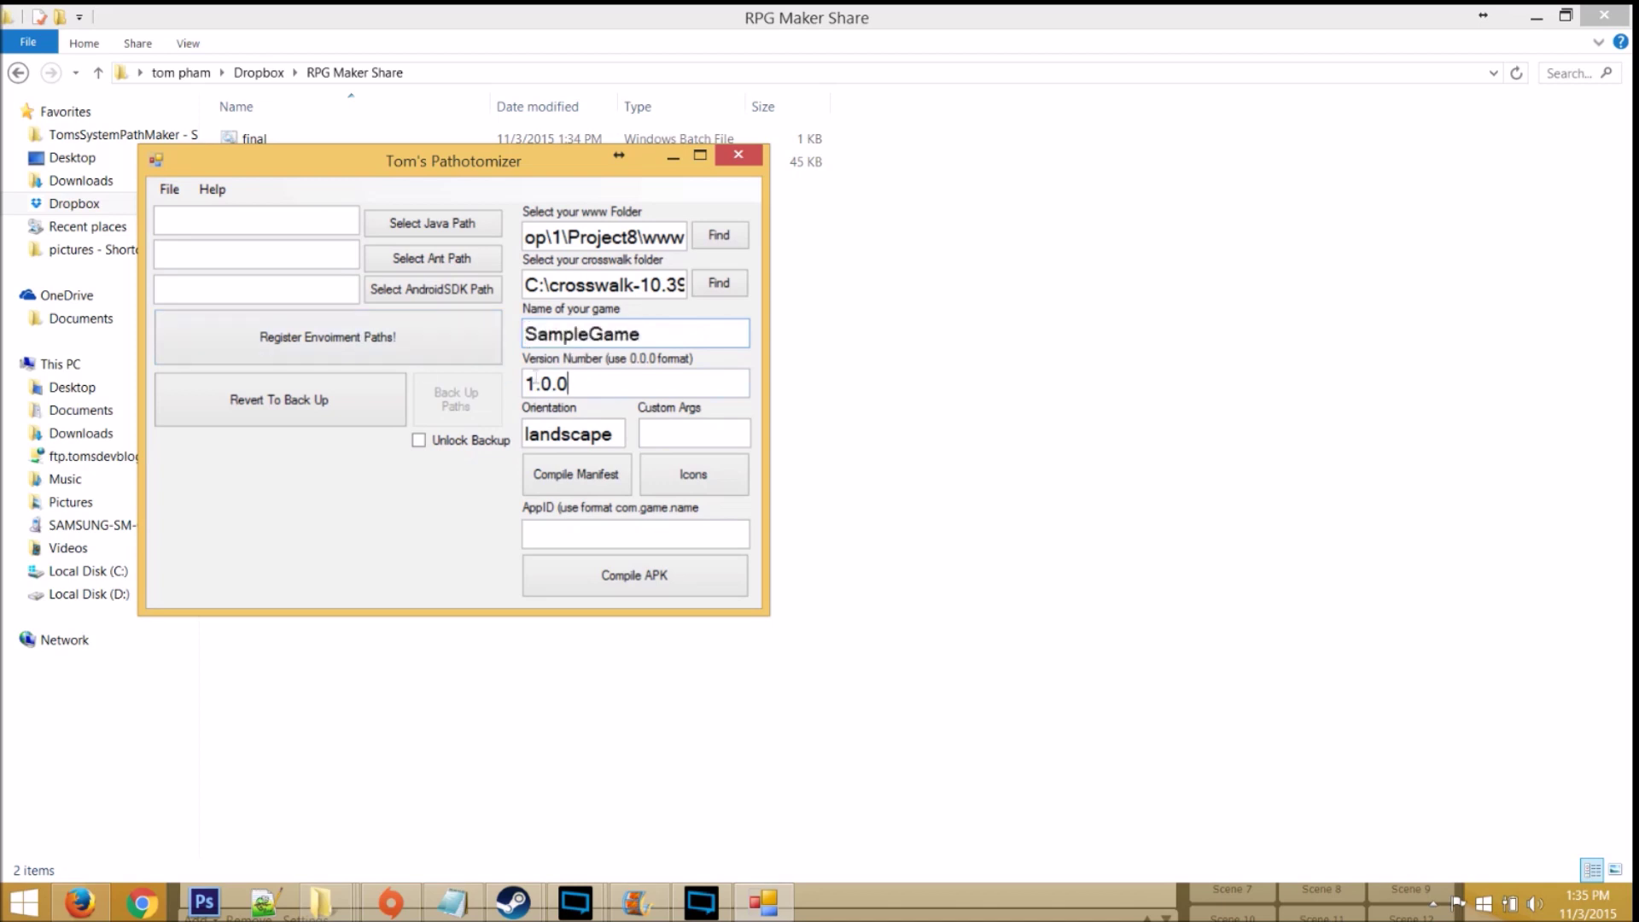
left_click(530, 384)
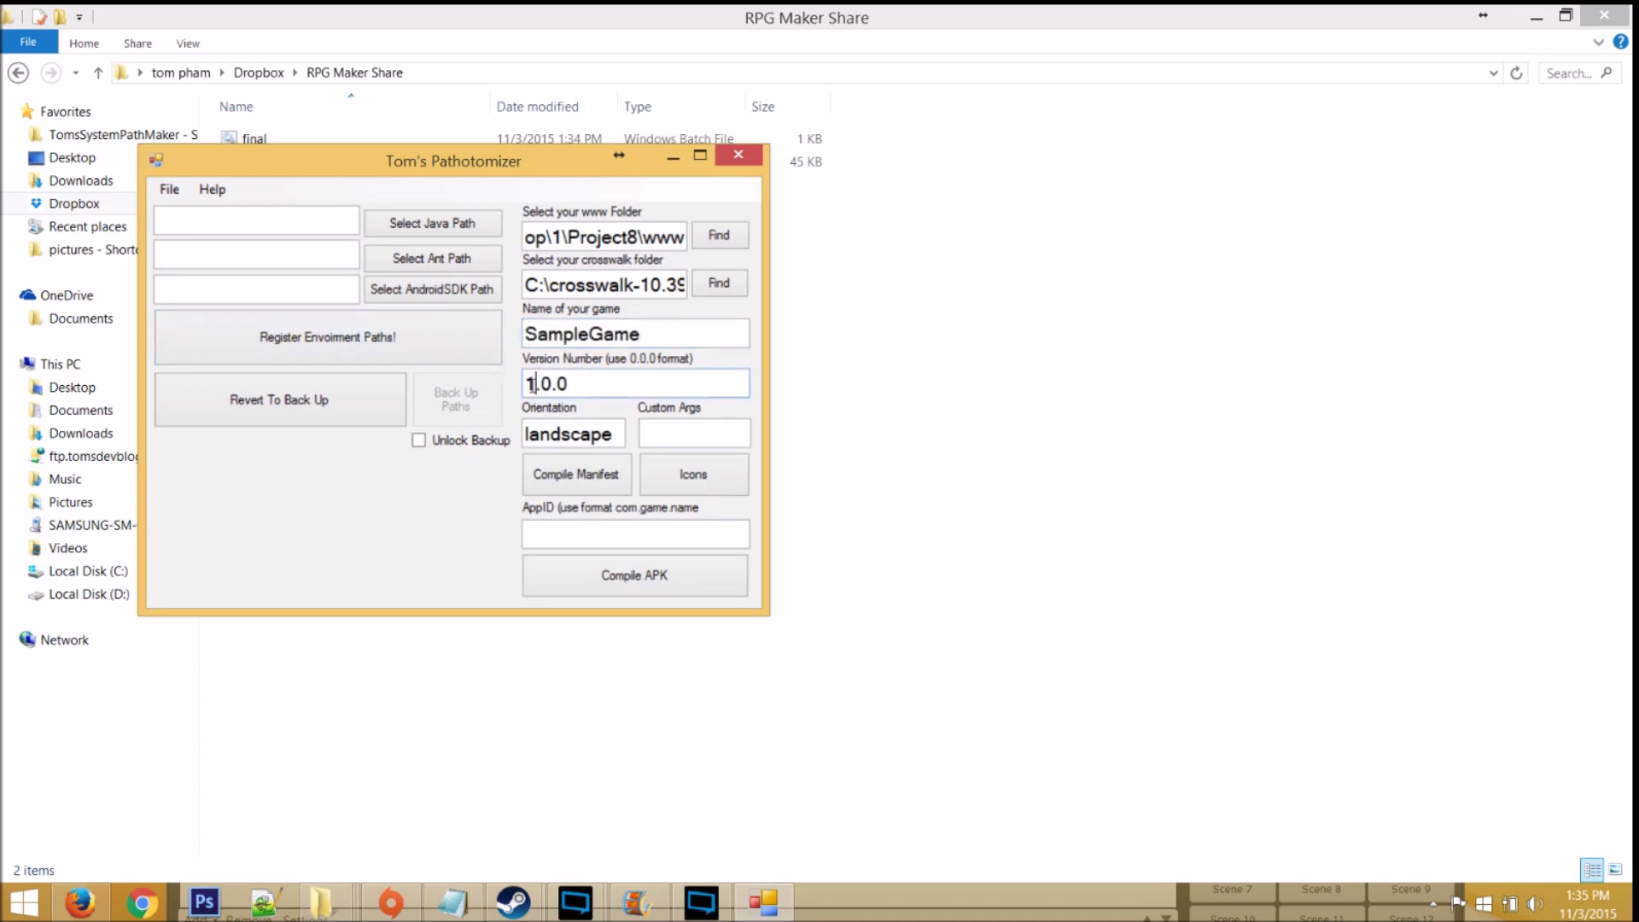
double_click(582, 435)
left_click(584, 474)
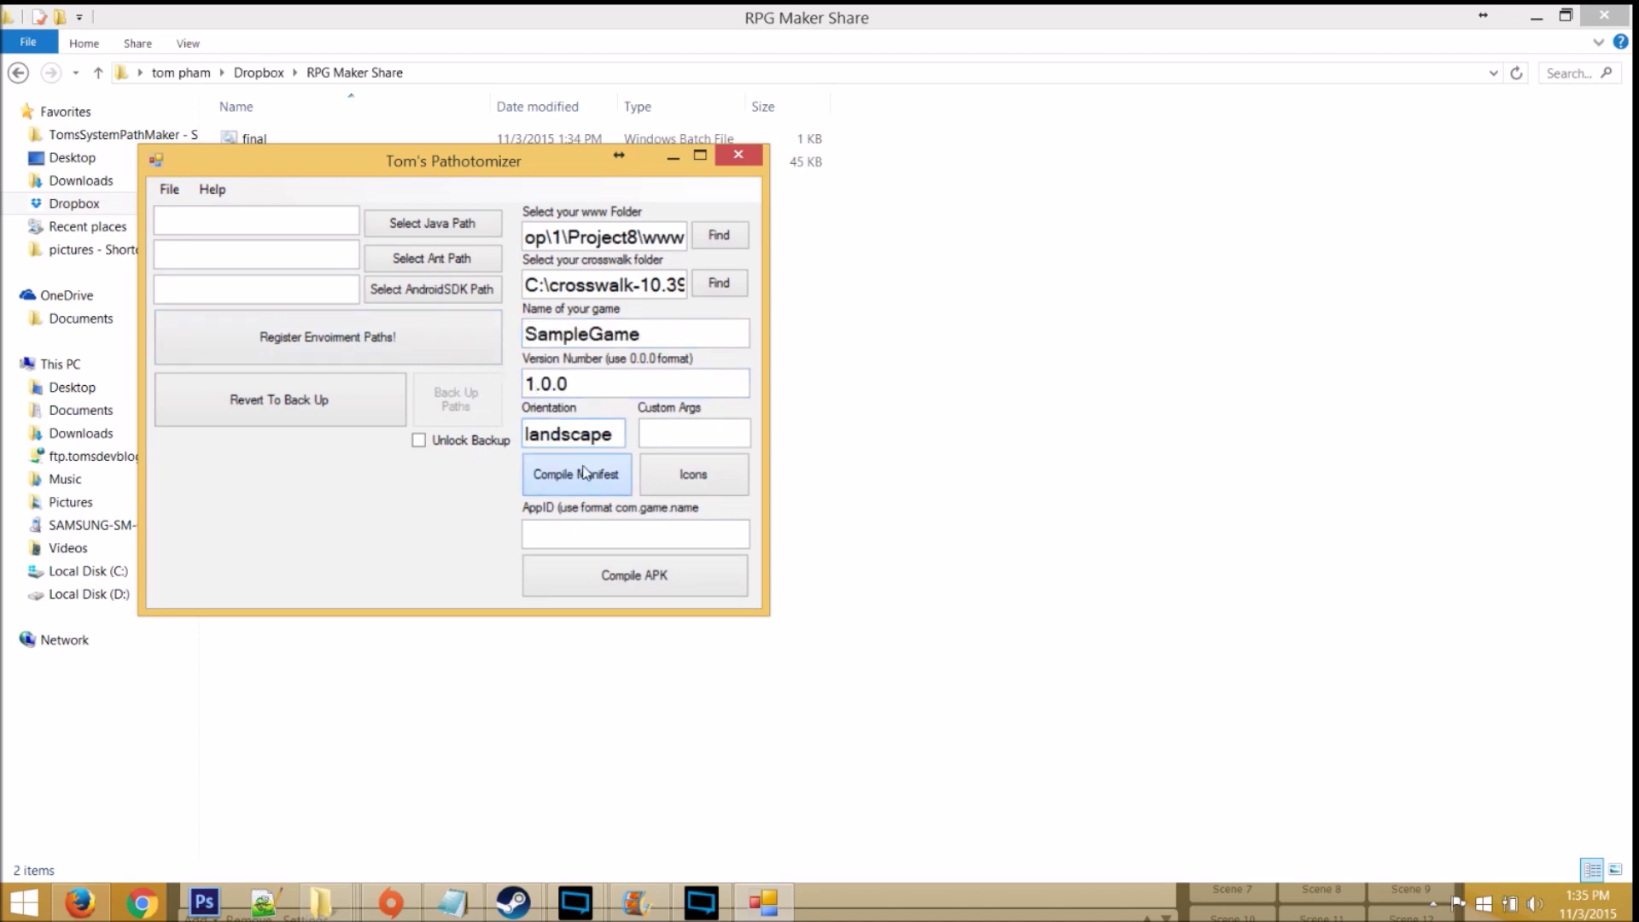
left_click(888, 522)
Step: Enter com.game.sample as the AppID and start compiling the game into an APK
left_click(709, 432)
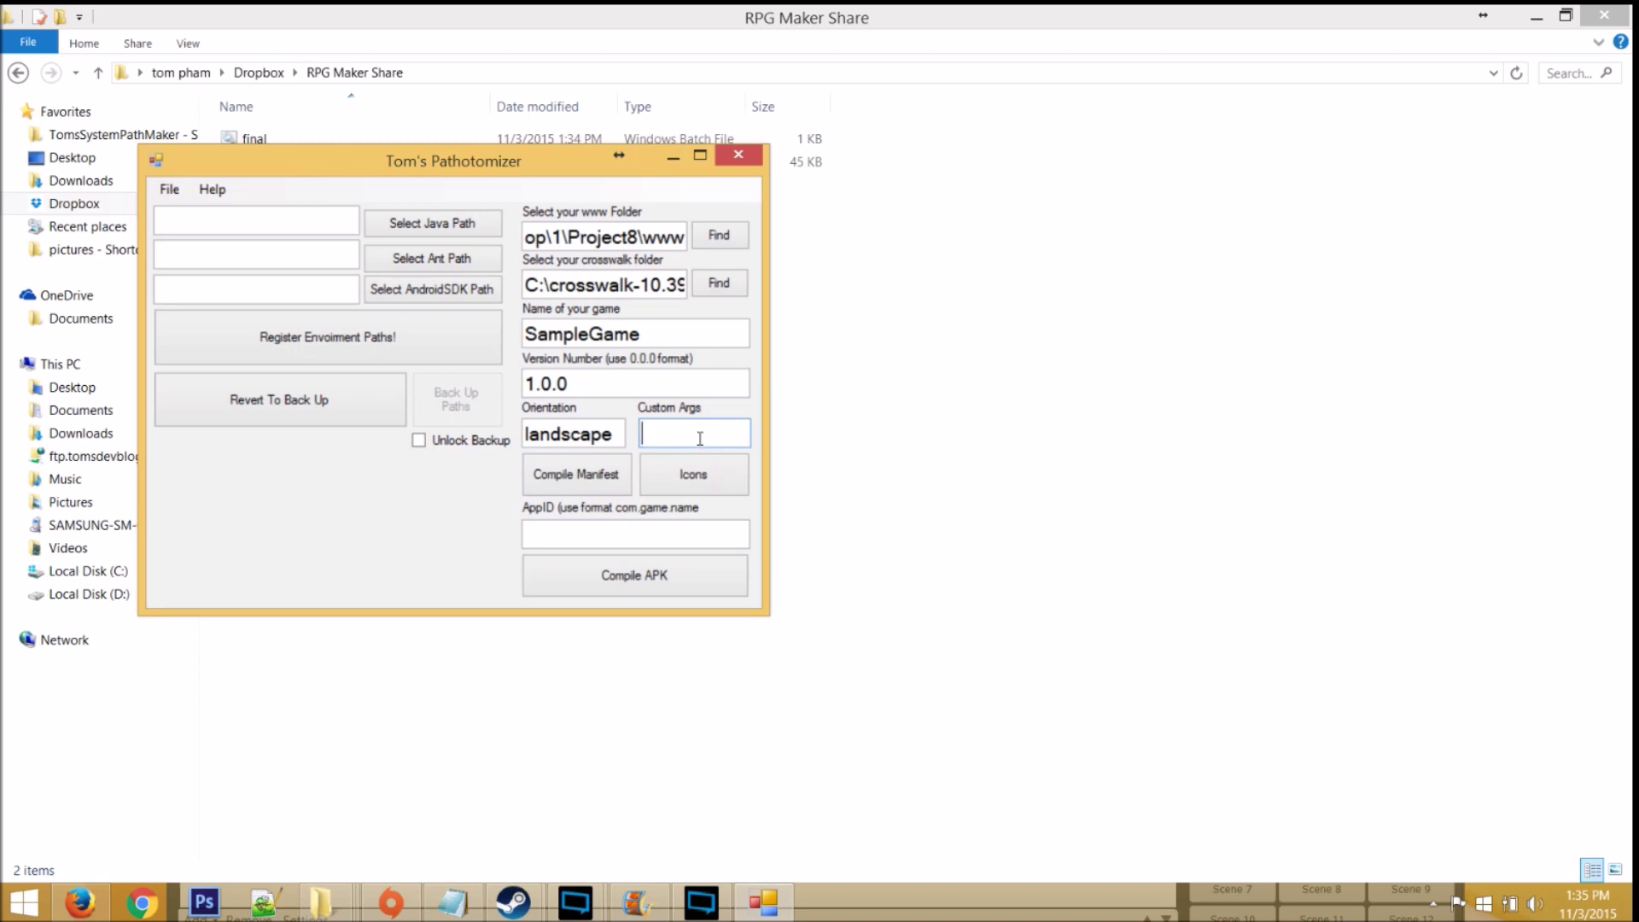
left_click(586, 537)
type("com.game.")
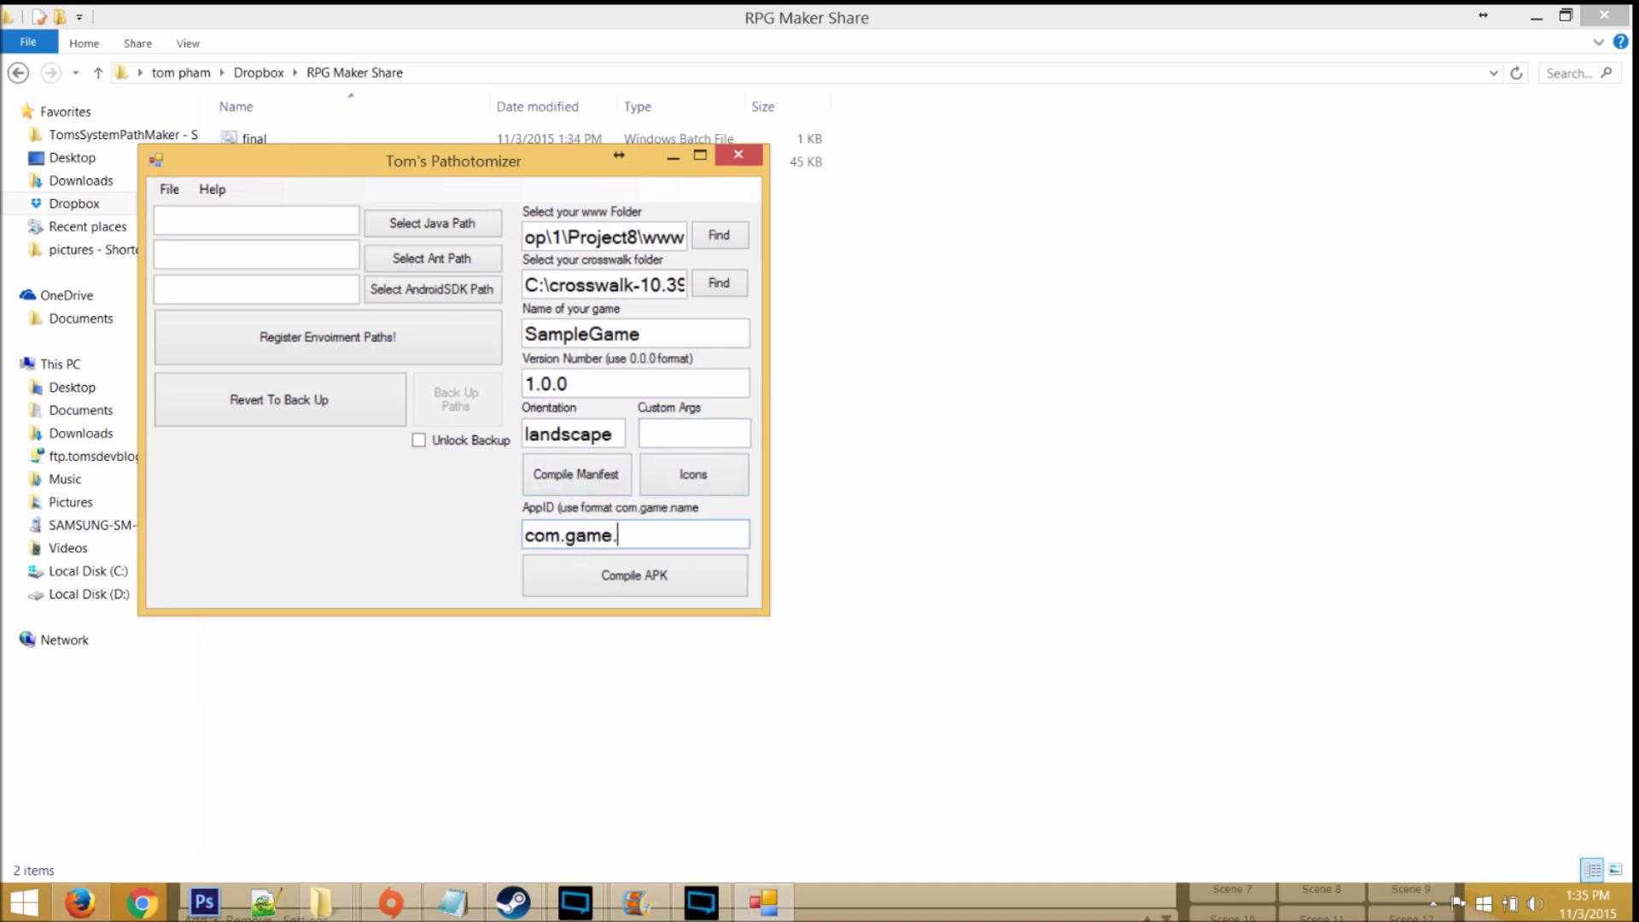
type("sample")
left_click_drag(683, 527, 403, 541)
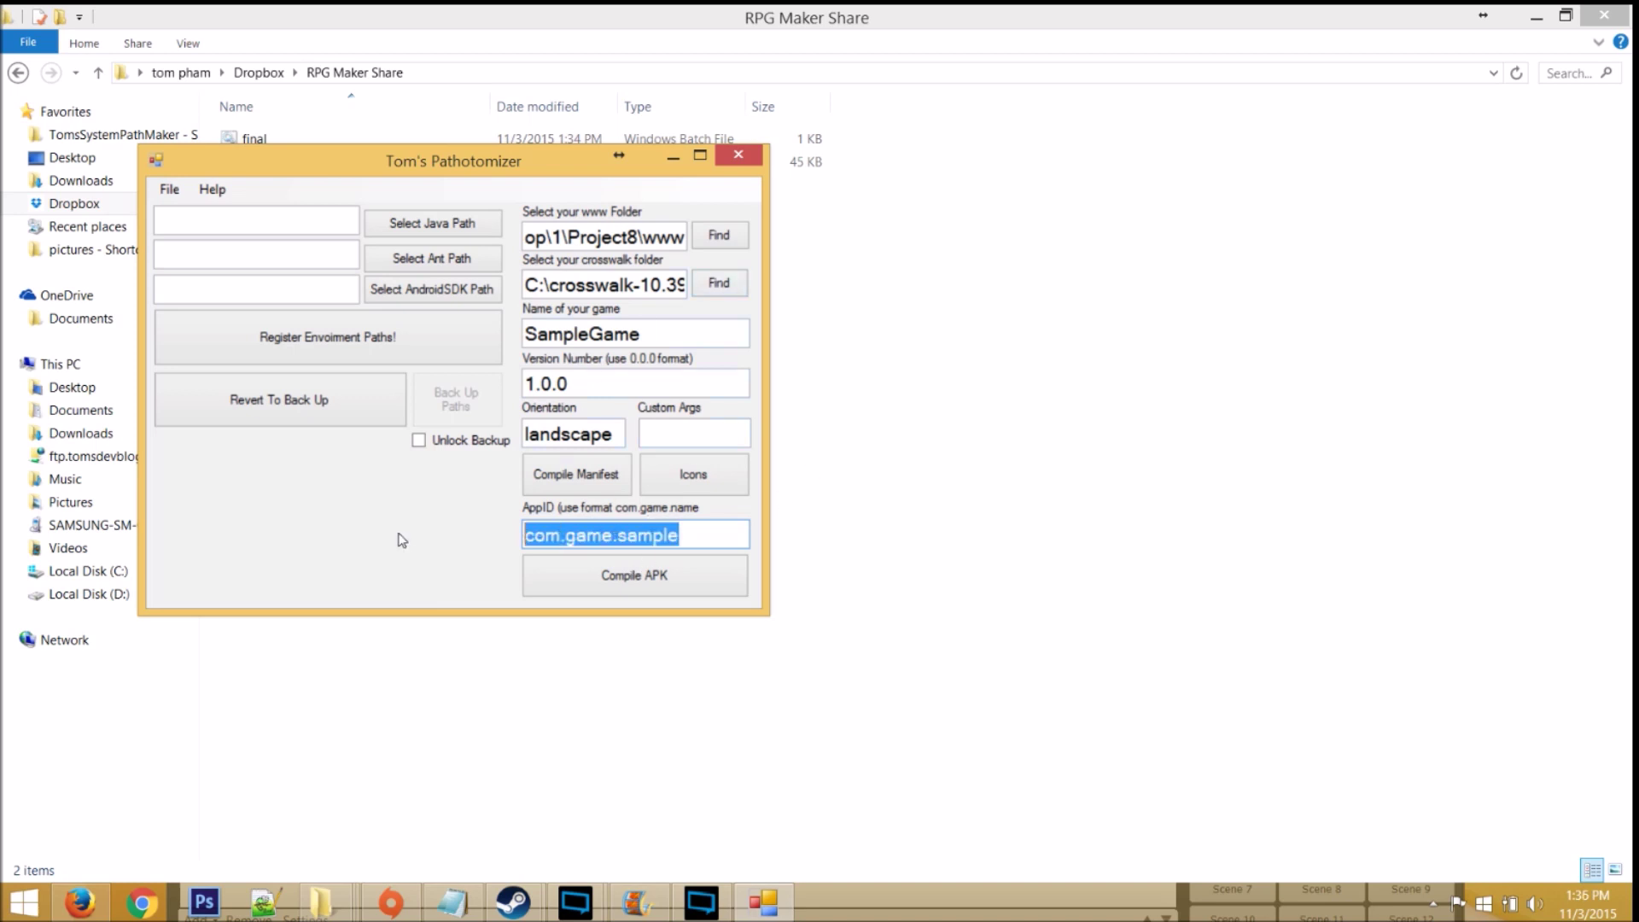
left_click(598, 581)
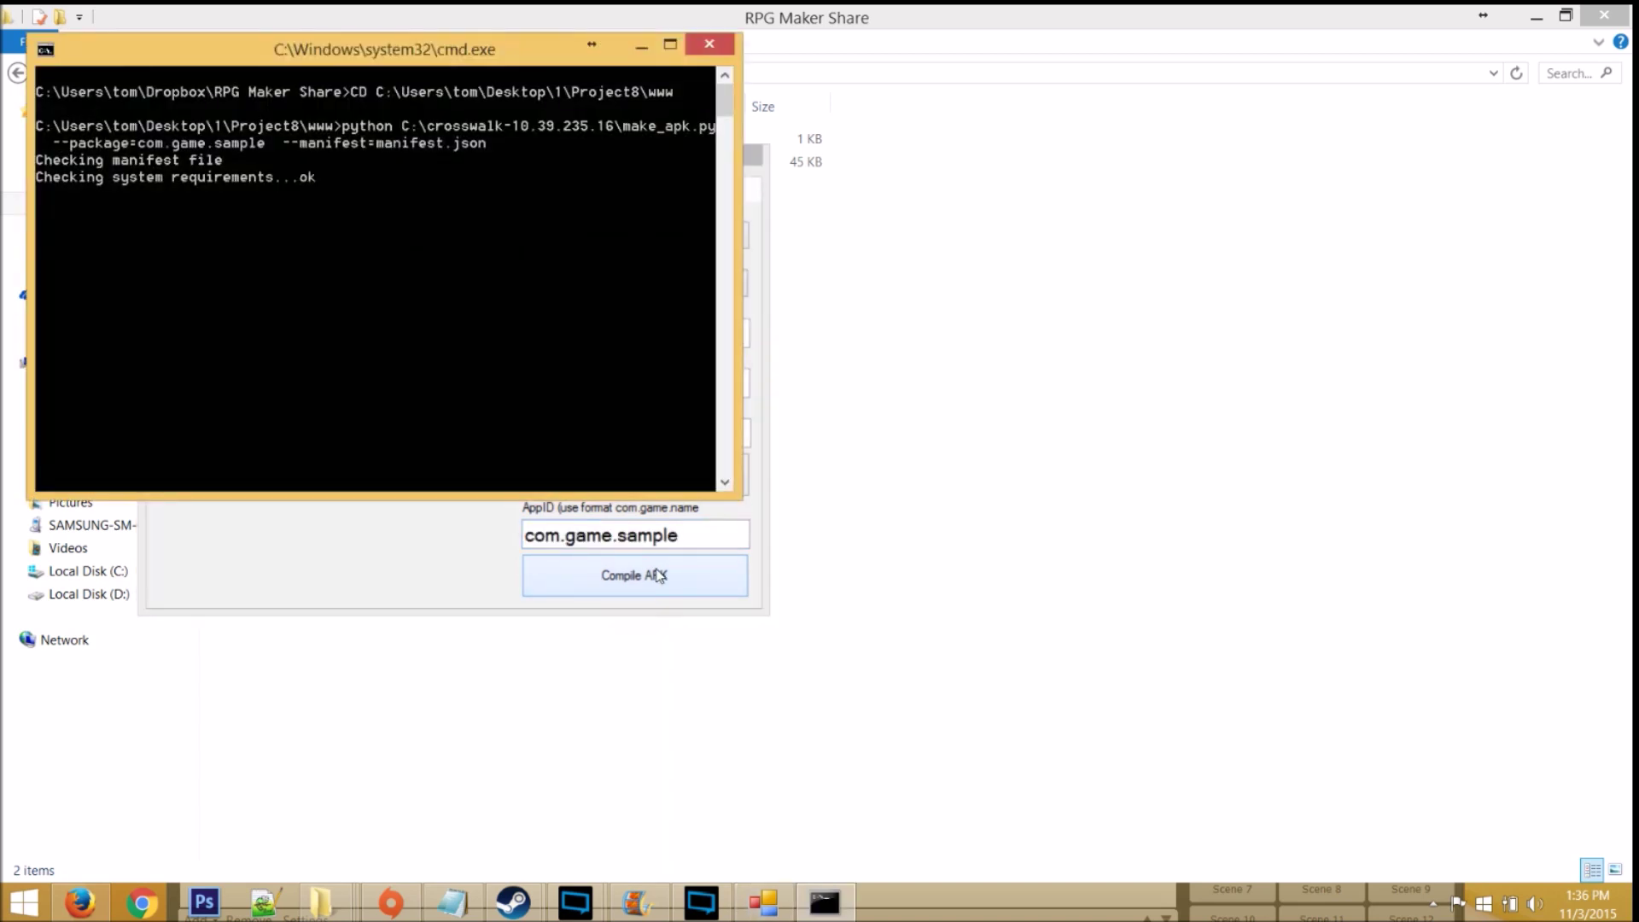